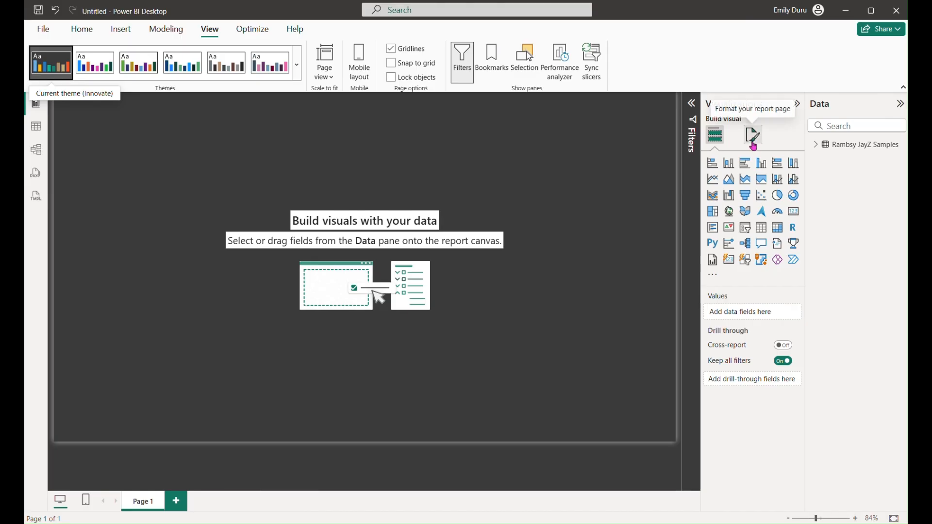
Set the report page's canvas background color to hex #081A3C.
{"action": "left_click", "coordinate": [757, 238]}
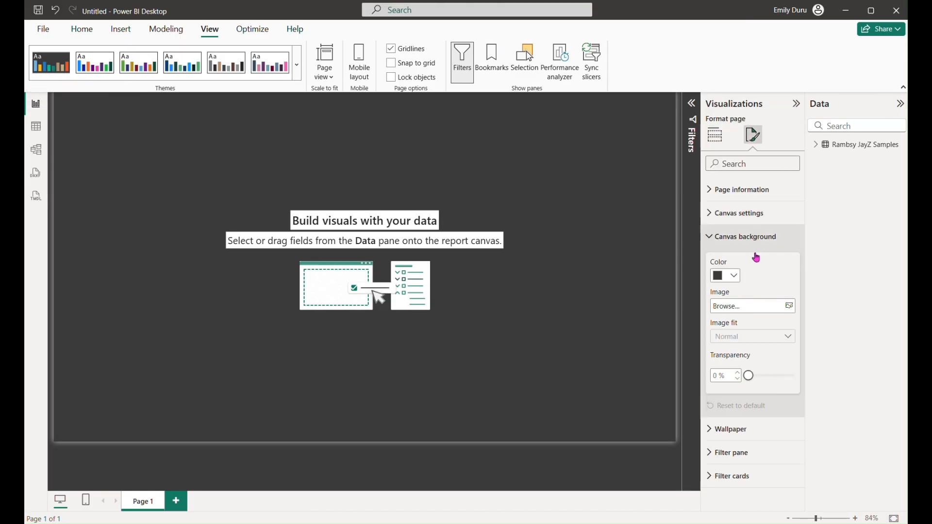
{"action": "left_click", "coordinate": [733, 276]}
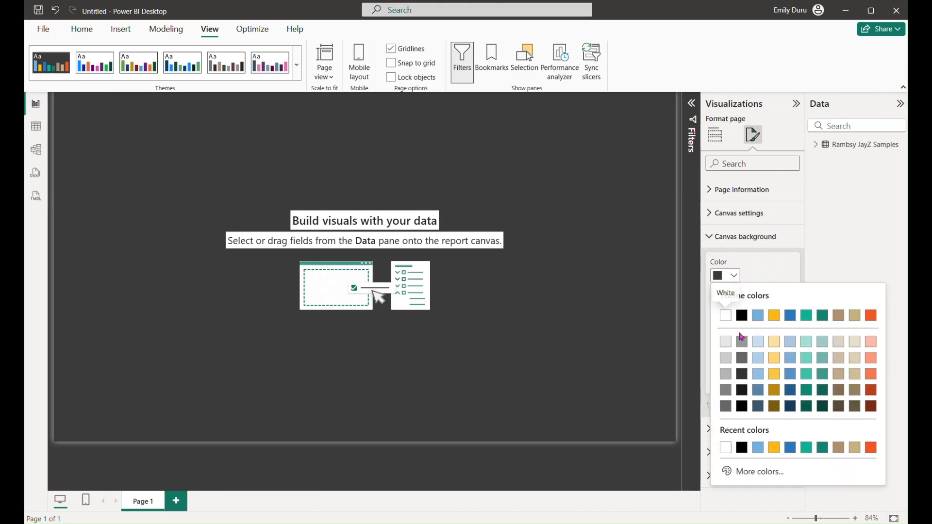
{"action": "left_click", "coordinate": [748, 470]}
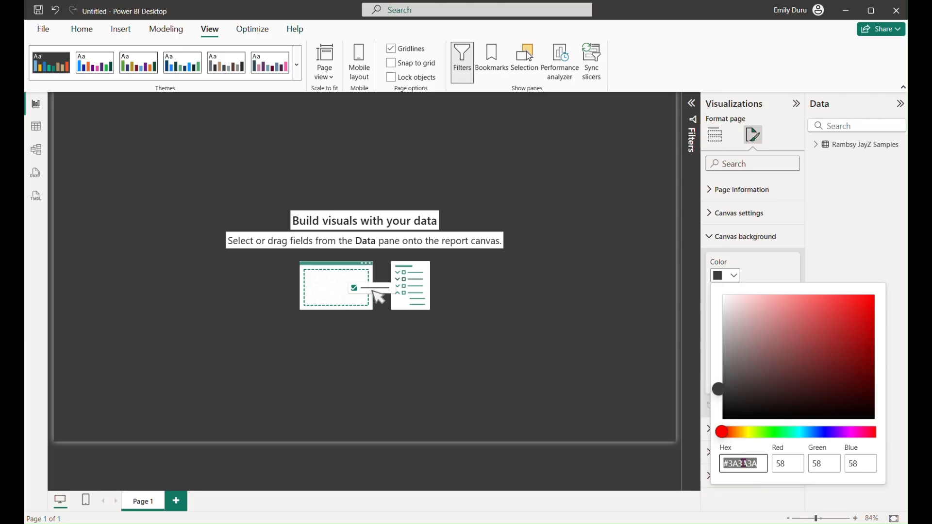
{"action": "type", "text": "#081"}
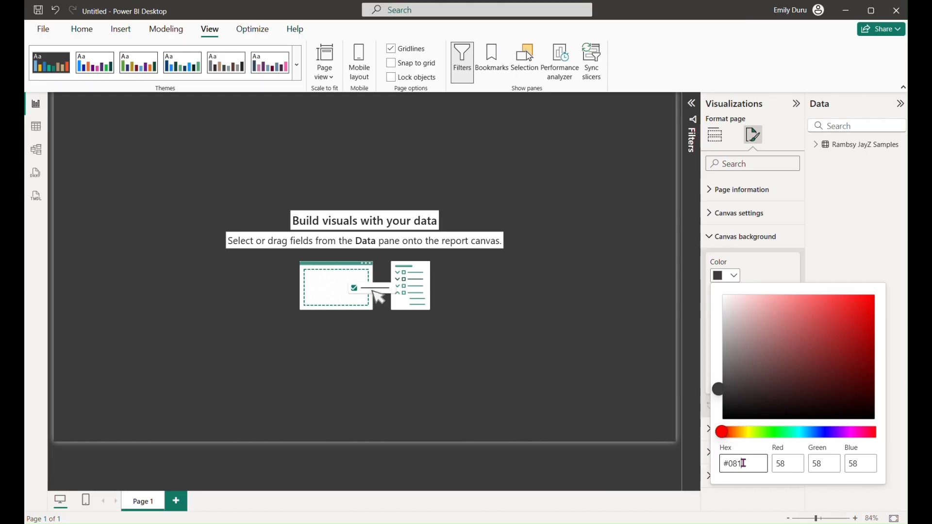
{"action": "type", "text": "A3C"}
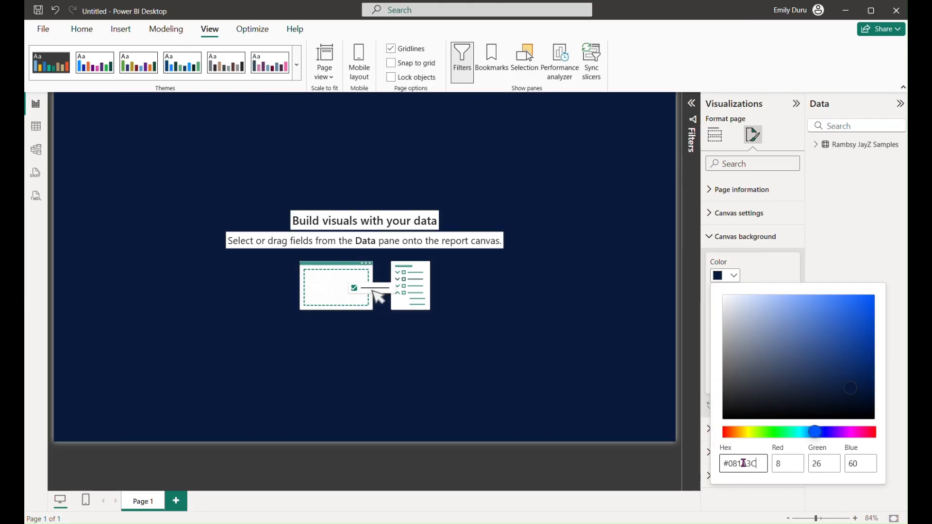
{"action": "left_click", "coordinate": [799, 247]}
{"action": "left_click", "coordinate": [766, 250]}
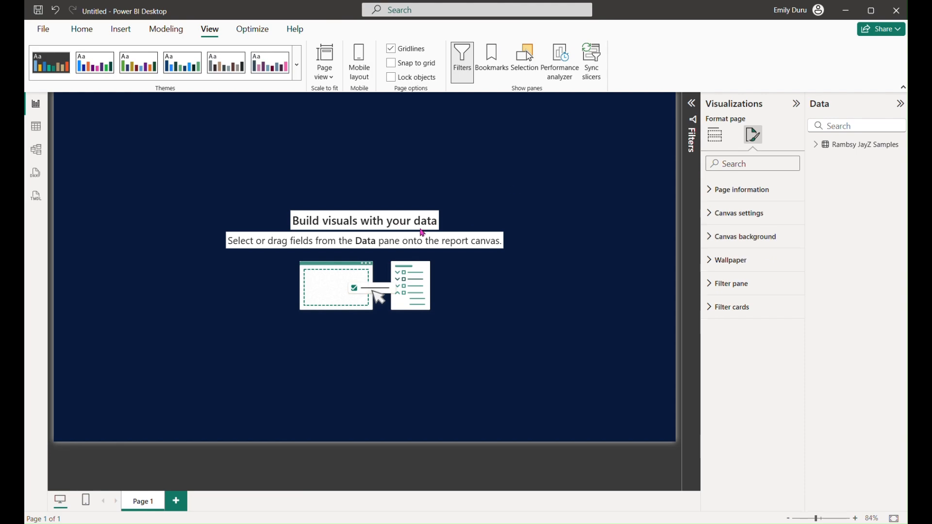
Insert the picture "jay z pic (1)" from Downloads, scale it up and place it at the page's lower edge.
{"action": "left_click", "coordinate": [122, 30]}
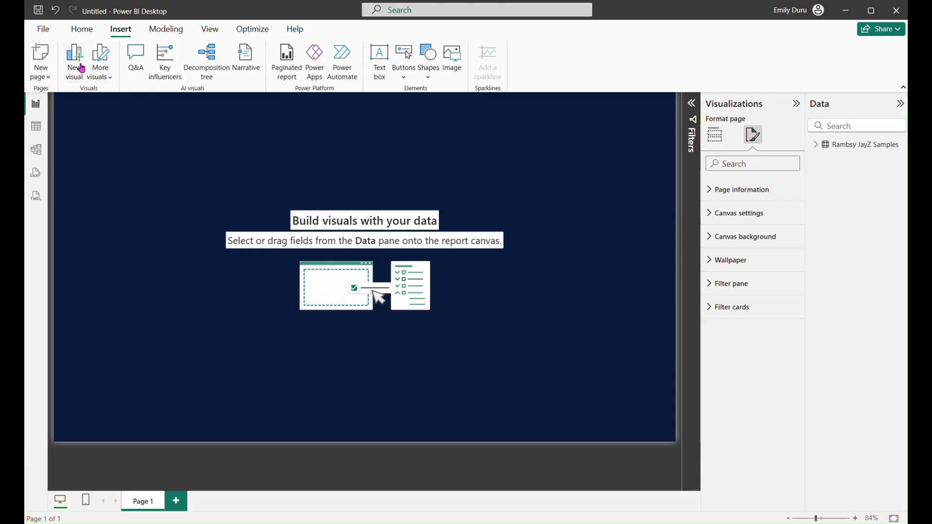
{"action": "left_click", "coordinate": [454, 69]}
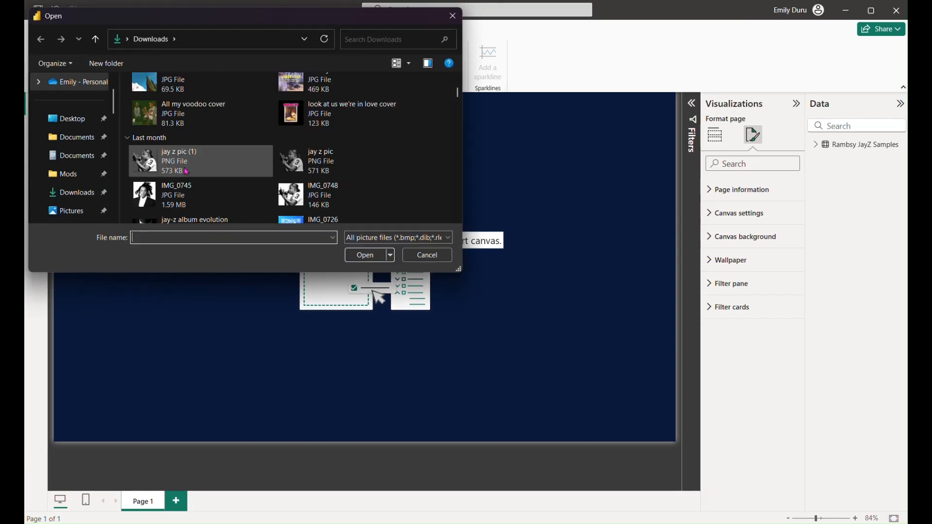
{"action": "double_click", "coordinate": [237, 161]}
{"action": "left_click_drag", "start_coordinate": [162, 158], "coordinate": [401, 241]}
{"action": "left_click_drag", "start_coordinate": [430, 184], "coordinate": [516, 96]}
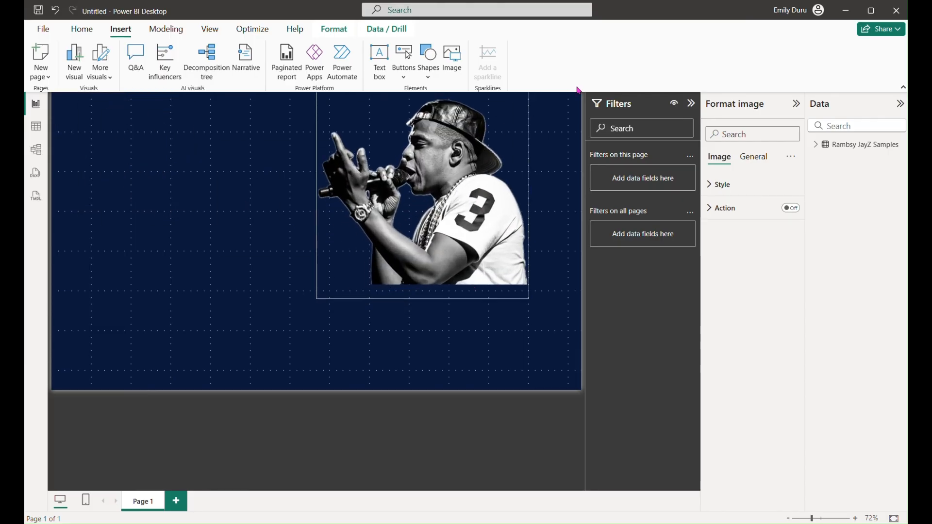
{"action": "left_click_drag", "start_coordinate": [435, 203], "coordinate": [322, 297]}
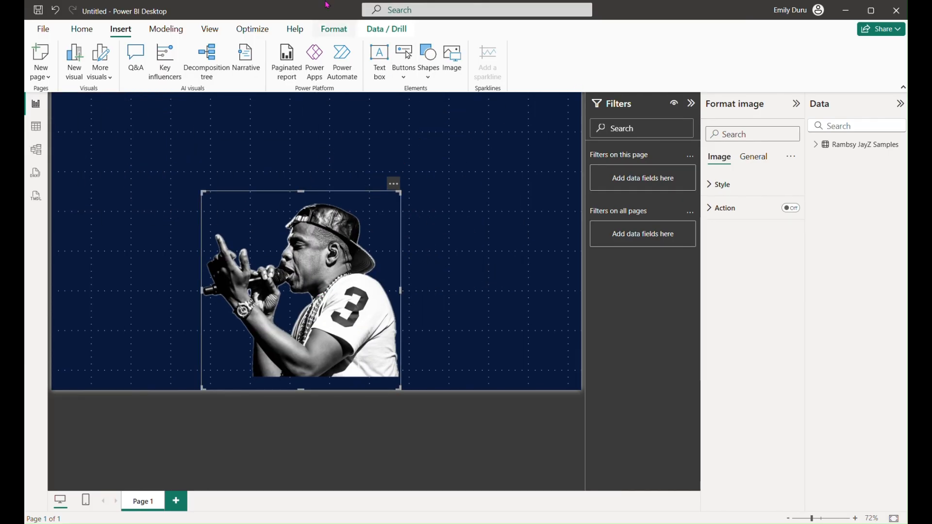
Enlarge the picture proportionally to about 705 by 705, nearly the full height of the page.
{"action": "left_click", "coordinate": [336, 30]}
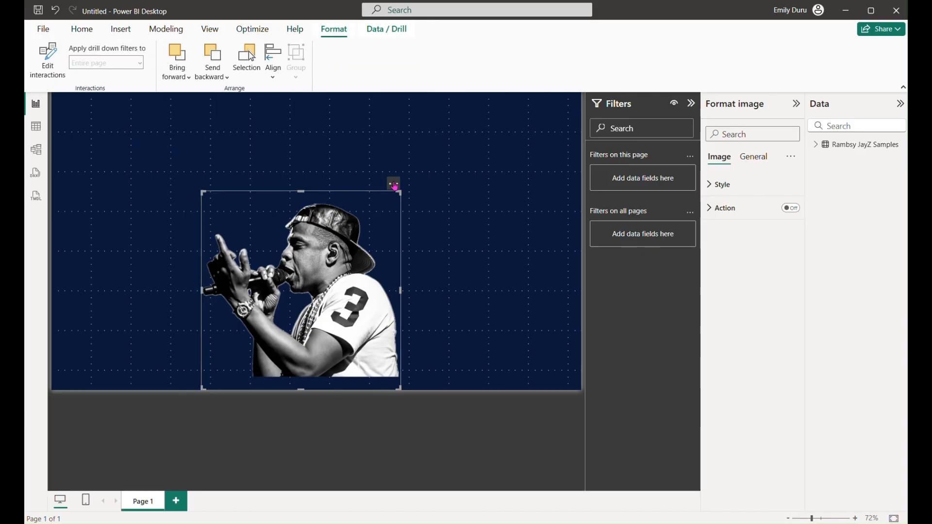
{"action": "left_click_drag", "start_coordinate": [400, 193], "coordinate": [494, 99]}
{"action": "mouse_move", "coordinate": [406, 215]}
{"action": "left_mouse_down"}
{"action": "mouse_move", "coordinate": [418, 215]}
{"action": "mouse_move", "coordinate": [408, 215]}
{"action": "left_mouse_up"}
{"action": "right_click", "coordinate": [385, 259]}
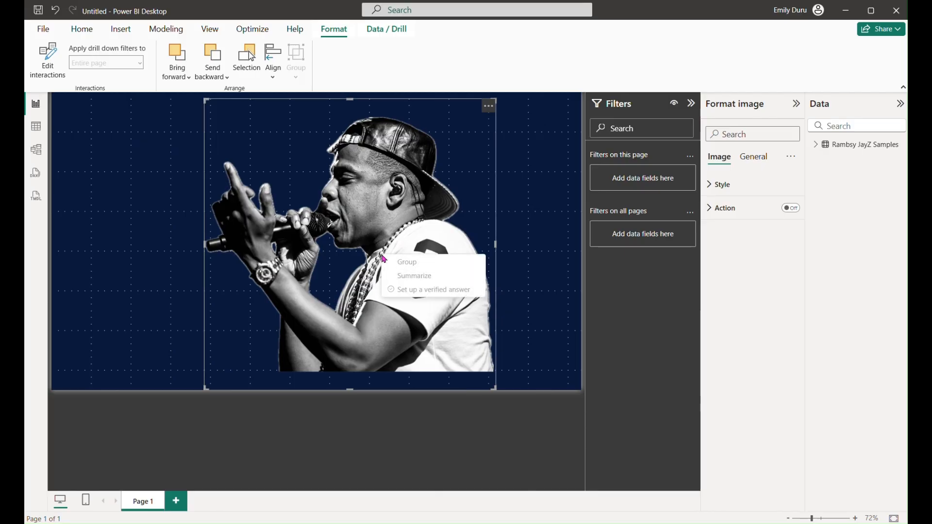
{"action": "left_click", "coordinate": [510, 232]}
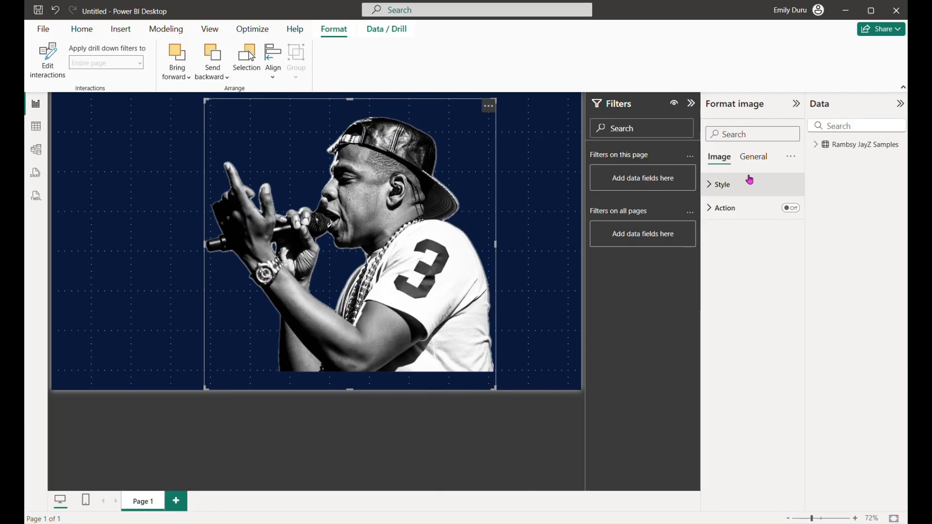
Show the picture's size properties and shift the picture toward the horizontal center of the page.
{"action": "left_click", "coordinate": [751, 160]}
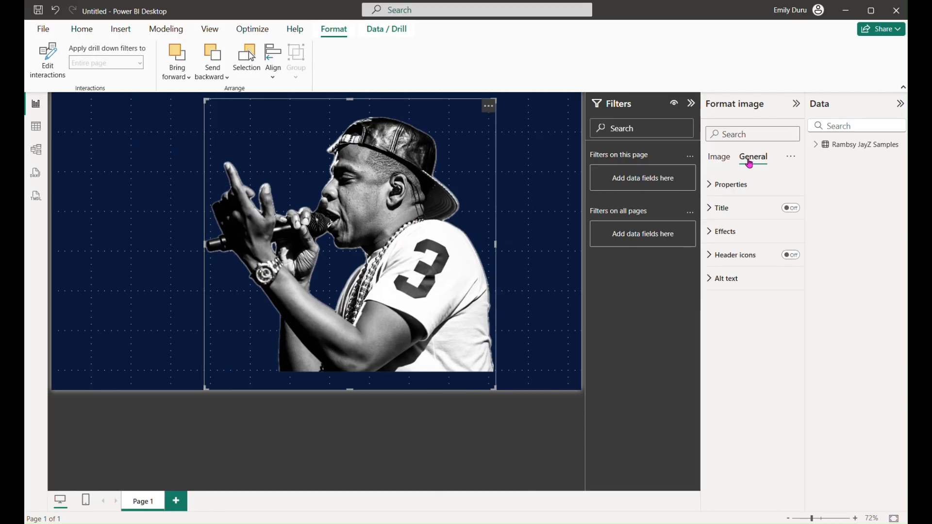
{"action": "left_click", "coordinate": [746, 189]}
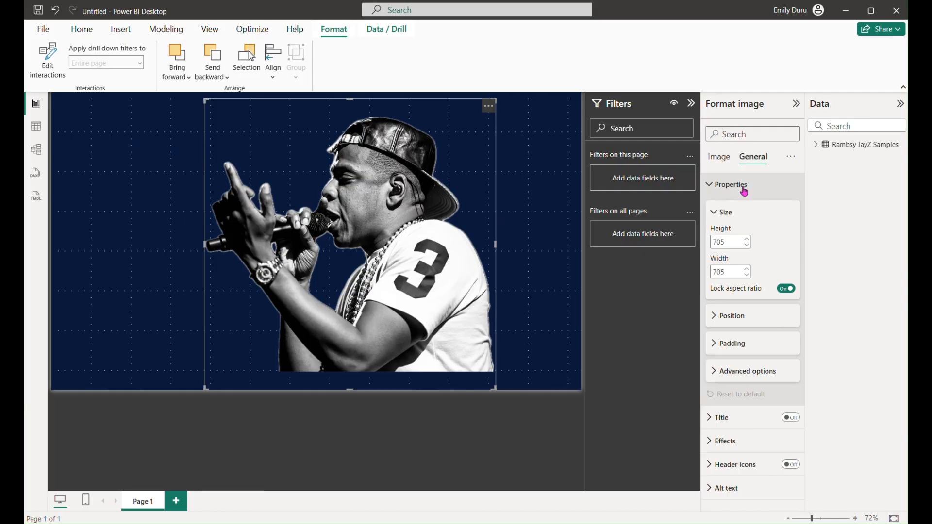
{"action": "left_click_drag", "start_coordinate": [276, 374], "coordinate": [253, 374]}
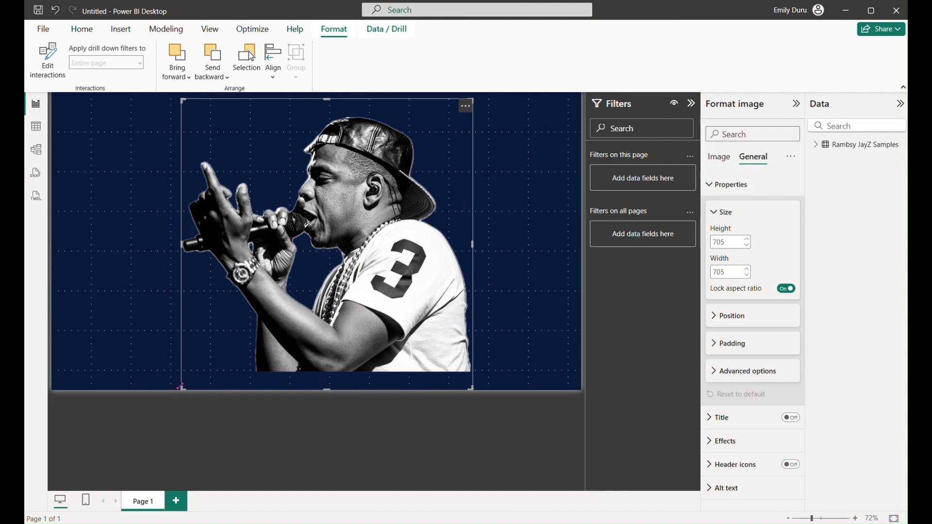
{"action": "left_click_drag", "start_coordinate": [331, 397], "coordinate": [321, 358]}
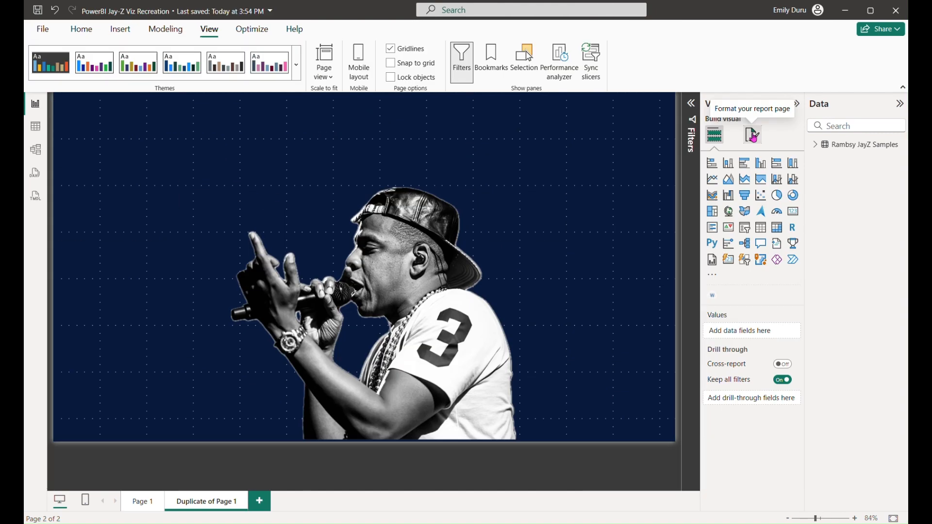
Change the page's canvas type to Custom with a height of 936 px and a width of 2200 px.
{"action": "left_click", "coordinate": [753, 135]}
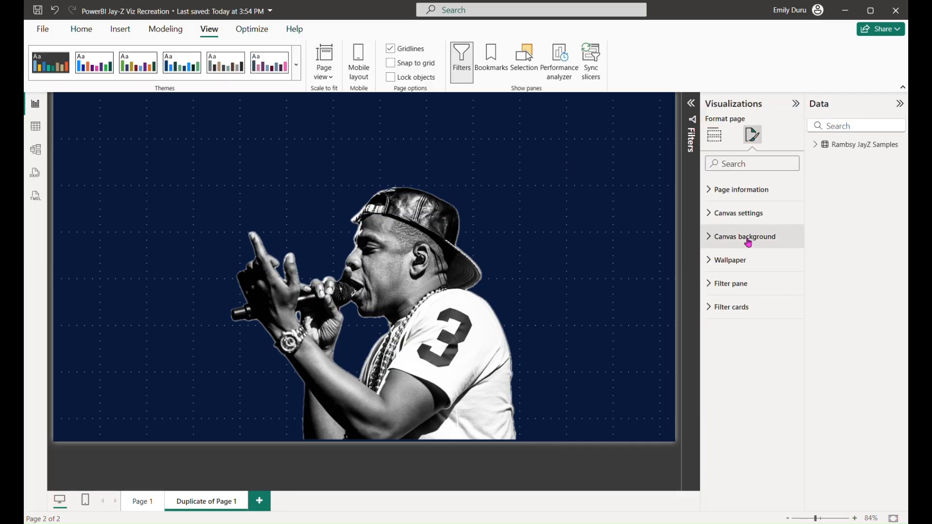
{"action": "left_click", "coordinate": [739, 213]}
{"action": "left_click", "coordinate": [750, 255]}
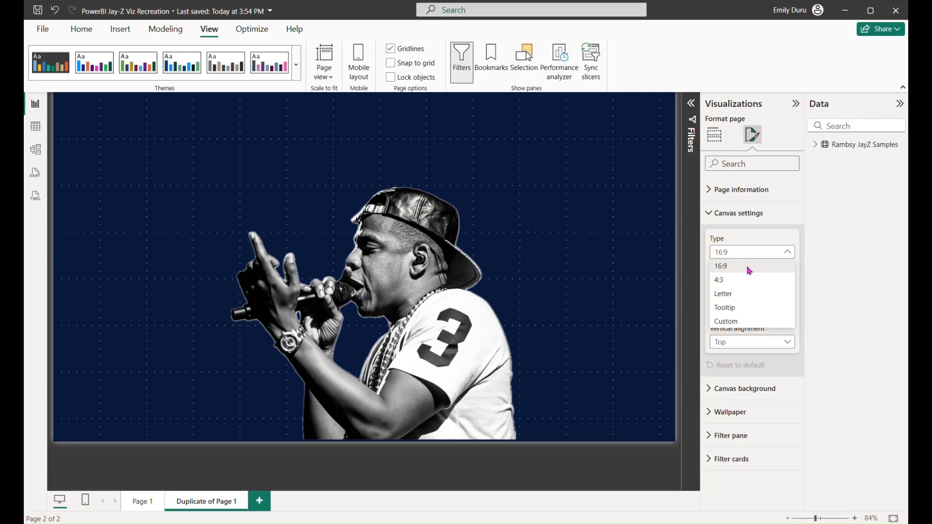
{"action": "left_click", "coordinate": [733, 323]}
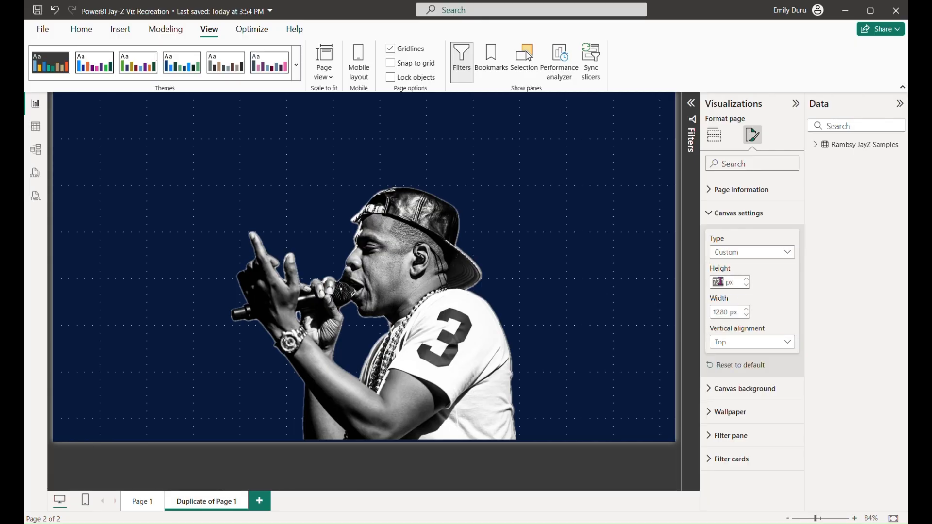
{"action": "type", "text": "936"}
{"action": "key", "text": "Return"}
{"action": "left_click", "coordinate": [722, 312]}
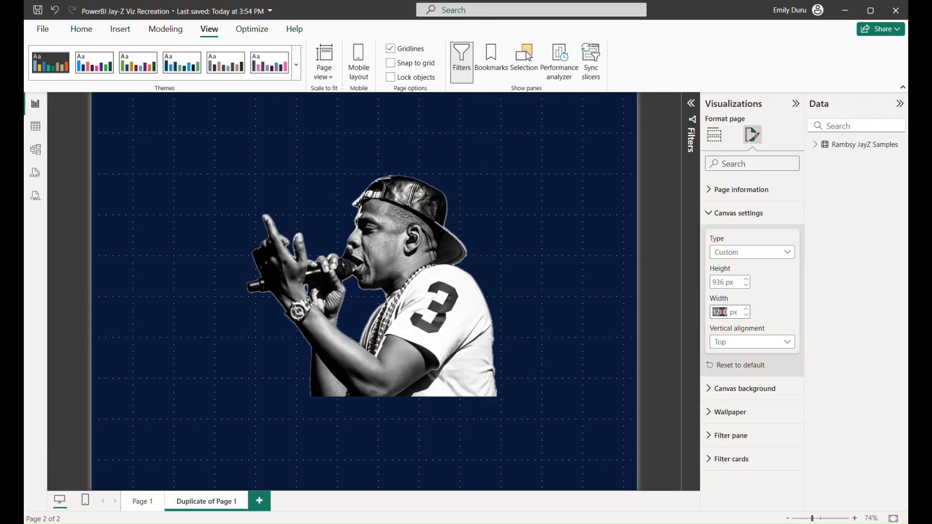
{"action": "type", "text": "2200"}
{"action": "key", "text": "Return"}
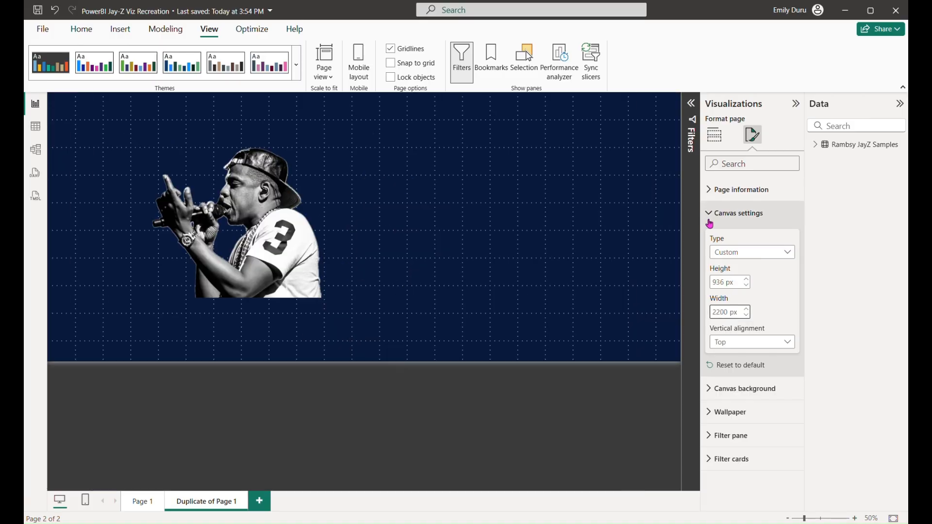
Enlarge the picture to nearly the full height of the widened page and place it along the lower edge.
{"action": "left_click_drag", "start_coordinate": [267, 209], "coordinate": [405, 243]}
{"action": "left_click_drag", "start_coordinate": [287, 185], "coordinate": [183, 103]}
{"action": "left_click_drag", "start_coordinate": [378, 219], "coordinate": [411, 243]}
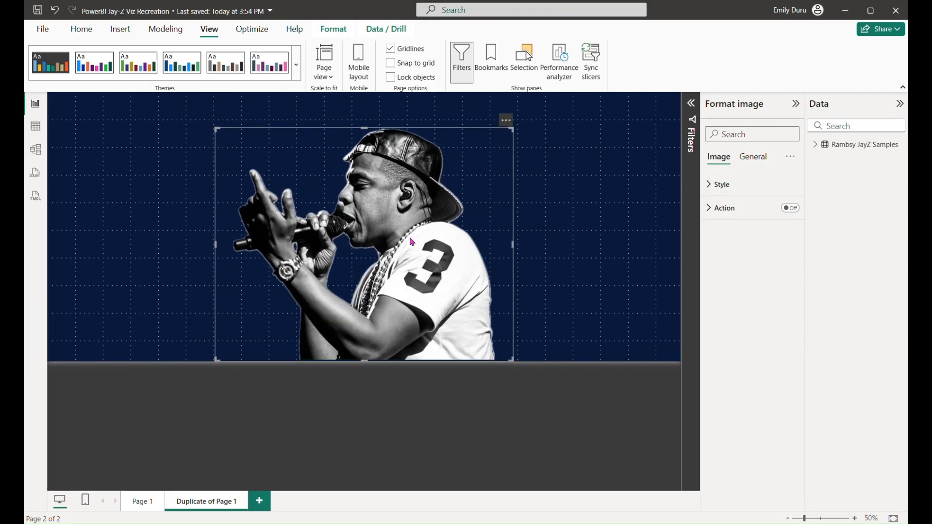
{"action": "left_click", "coordinate": [597, 235]}
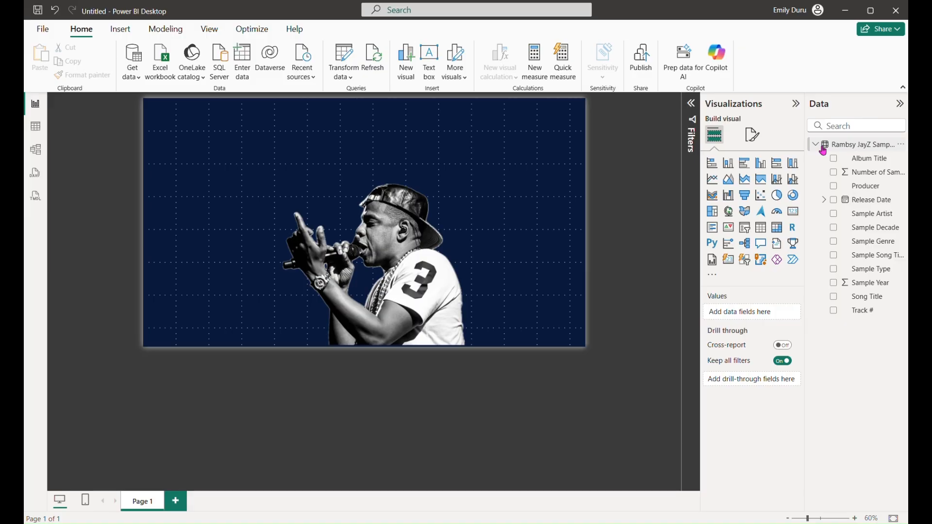
{"action": "left_click", "coordinate": [826, 144]}
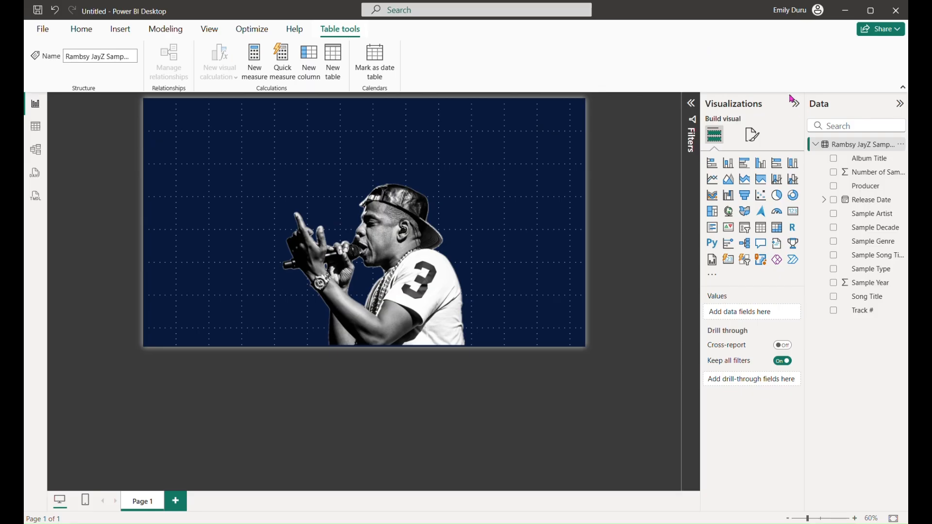
{"action": "left_click", "coordinate": [810, 128]}
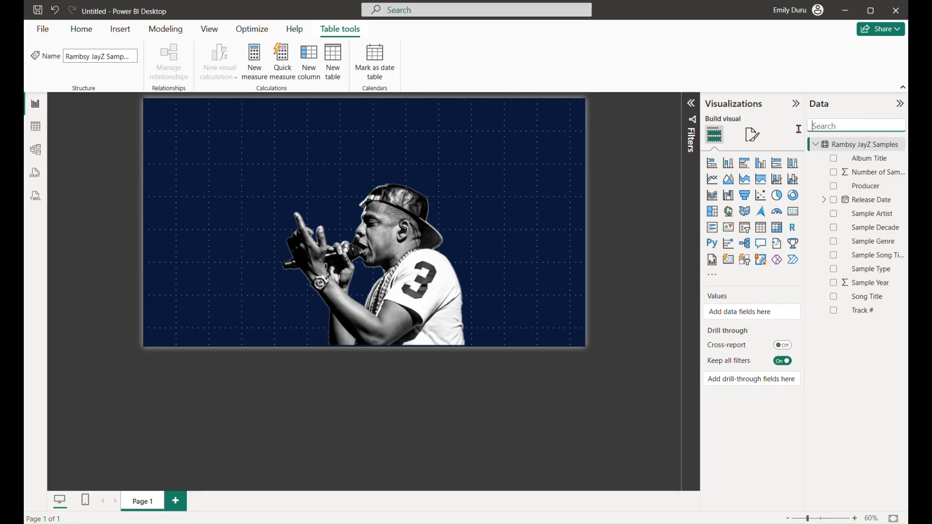
{"action": "left_click", "coordinate": [682, 171]}
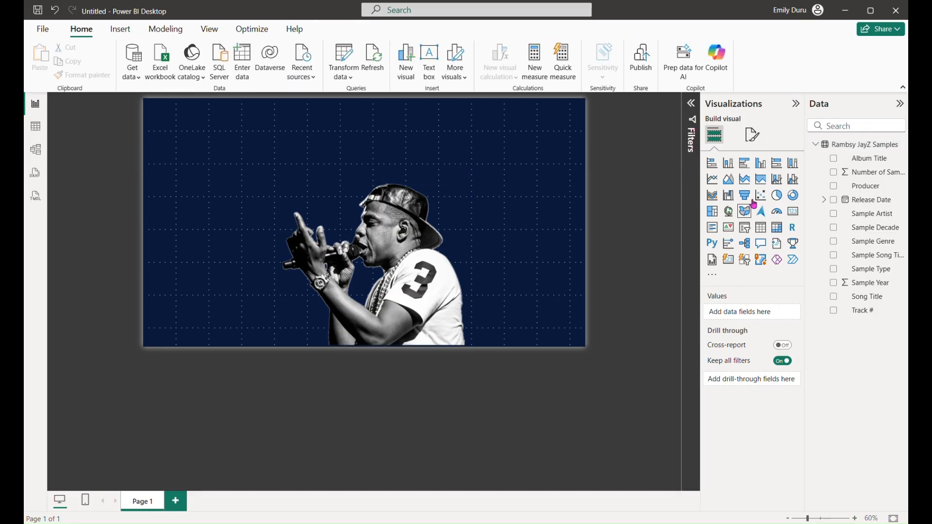
Add a stacked column chart to the page and enlarge it until it reaches the picture.
{"action": "left_click", "coordinate": [730, 165]}
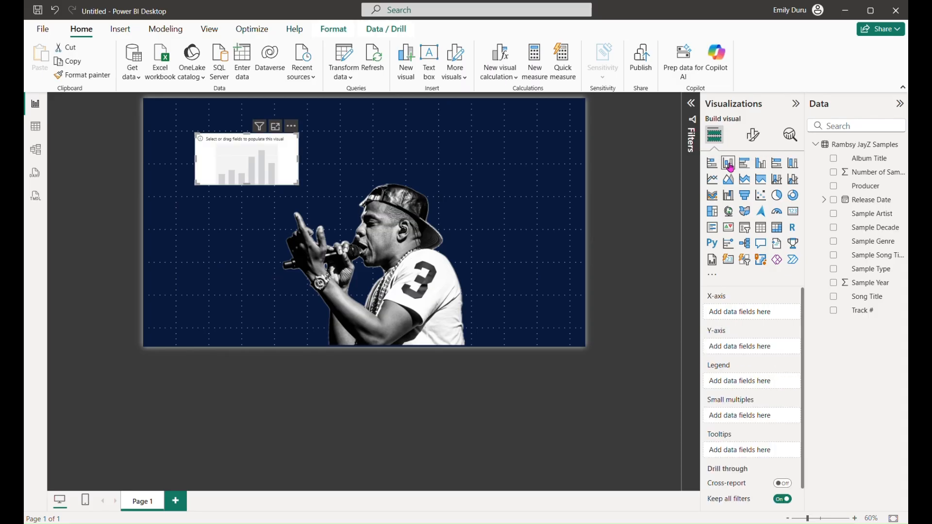
{"action": "left_click_drag", "start_coordinate": [298, 185], "coordinate": [359, 229]}
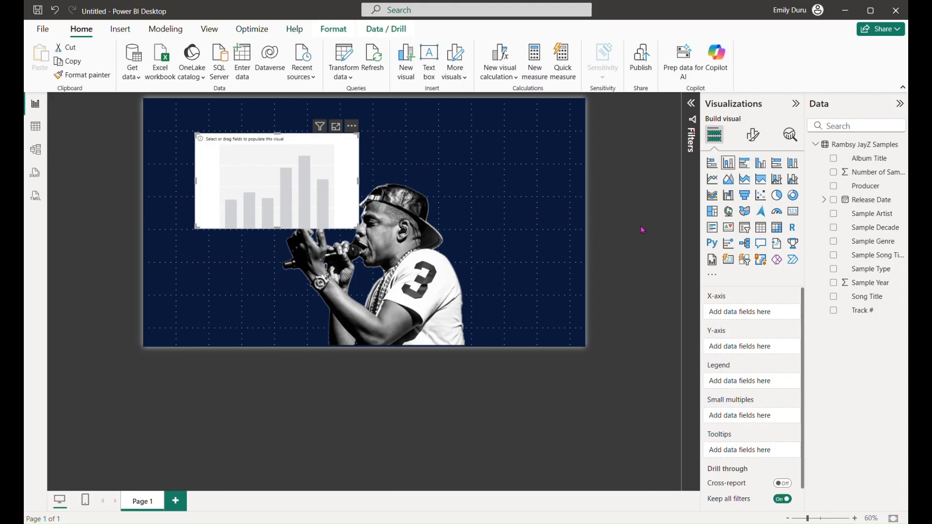
{"action": "scroll", "coordinate": [746, 380], "scroll_direction": "down", "scroll_amount": 2}
{"action": "scroll", "coordinate": [748, 383], "scroll_direction": "up", "scroll_amount": 2}
Put Release Date on the chart's X-axis and remove its Quarter, Month and Day levels.
{"action": "left_click_drag", "start_coordinate": [877, 200], "coordinate": [772, 313]}
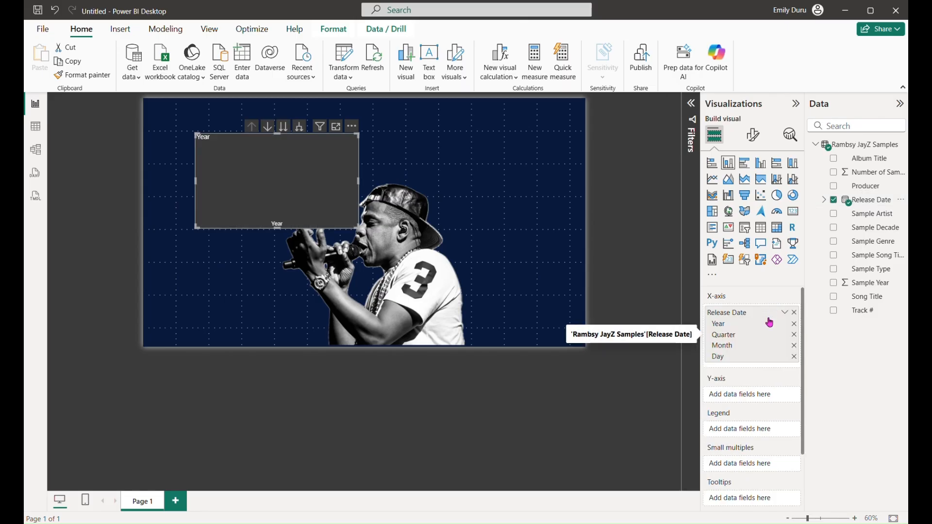
{"action": "left_click", "coordinate": [795, 335]}
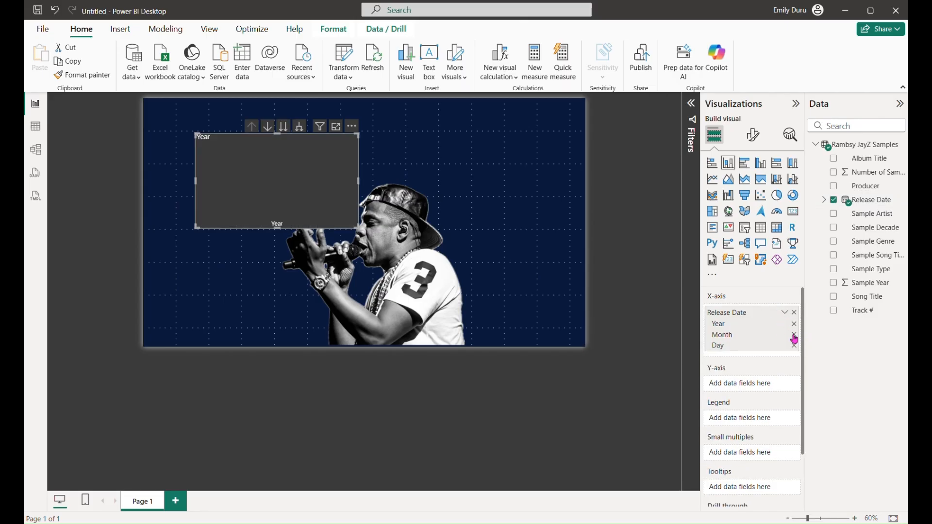
{"action": "left_click", "coordinate": [795, 336]}
{"action": "left_click", "coordinate": [794, 335]}
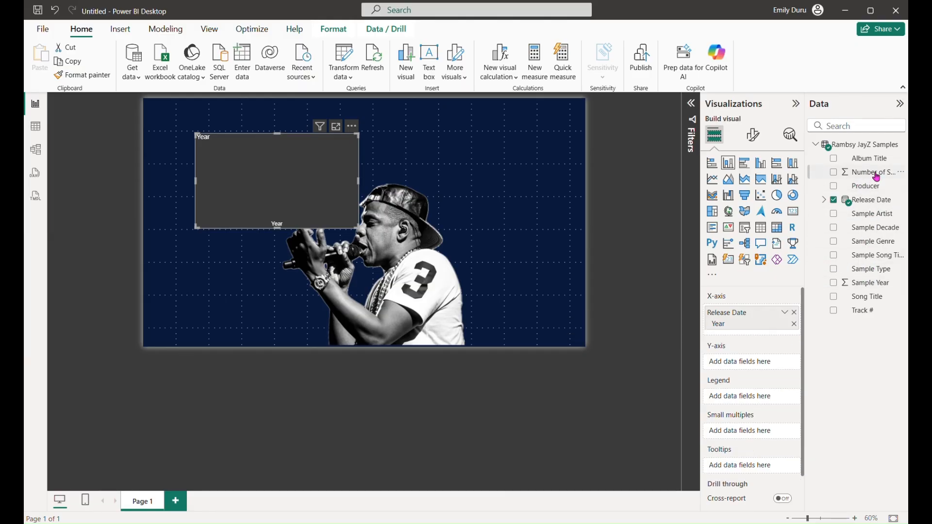
Add Album Title above Release Date on the X-axis and plot the Count of Number of Samples on the Y-axis.
{"action": "left_click_drag", "start_coordinate": [874, 160], "coordinate": [772, 307]}
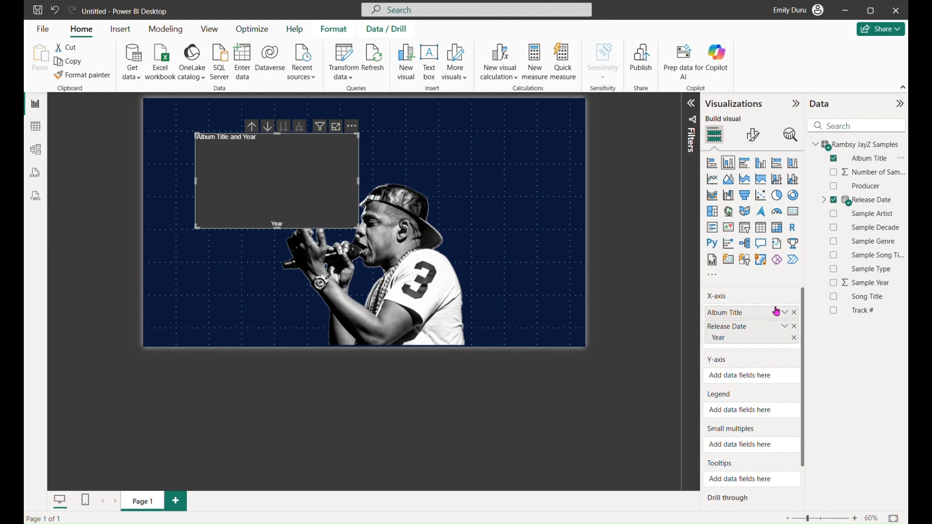
{"action": "left_click_drag", "start_coordinate": [867, 176], "coordinate": [766, 378]}
{"action": "left_click", "coordinate": [785, 377]}
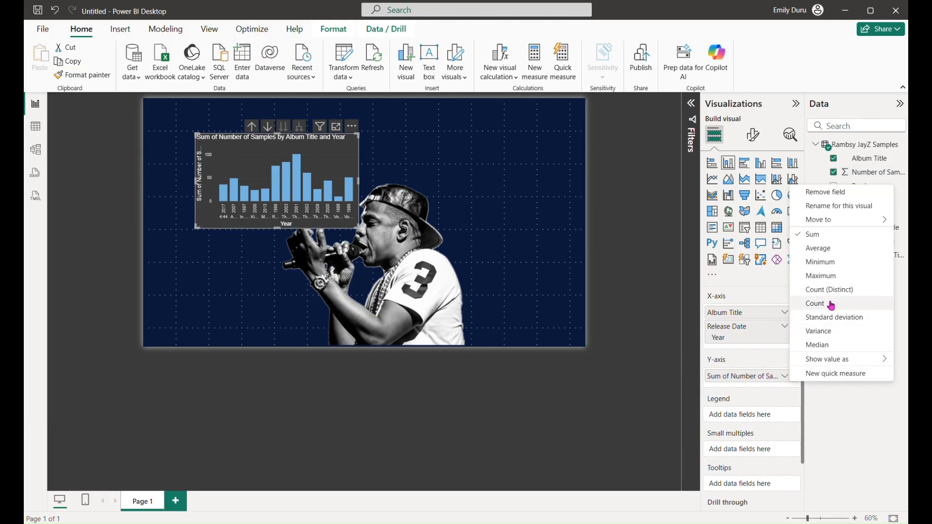
{"action": "left_click", "coordinate": [809, 303]}
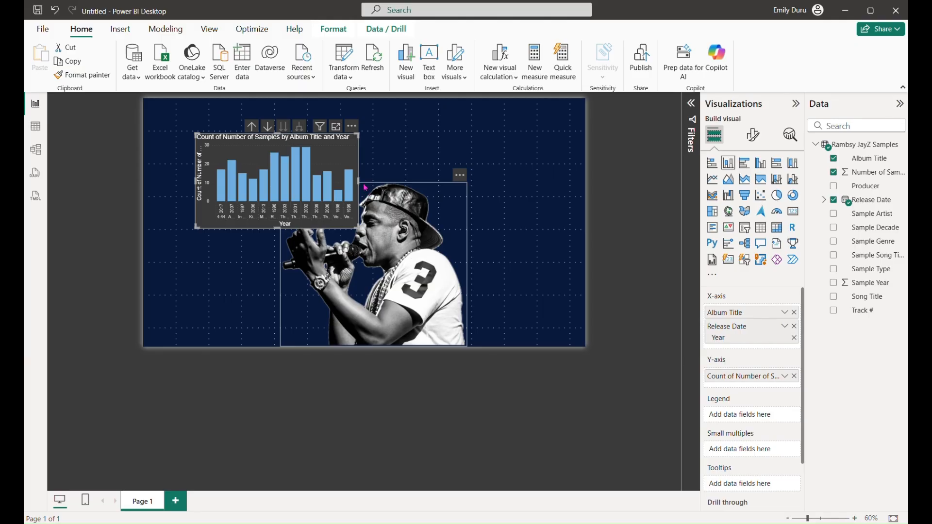
Widen the column chart across the picture and drill it up to show samples by Album Title only.
{"action": "left_click_drag", "start_coordinate": [359, 179], "coordinate": [505, 178]}
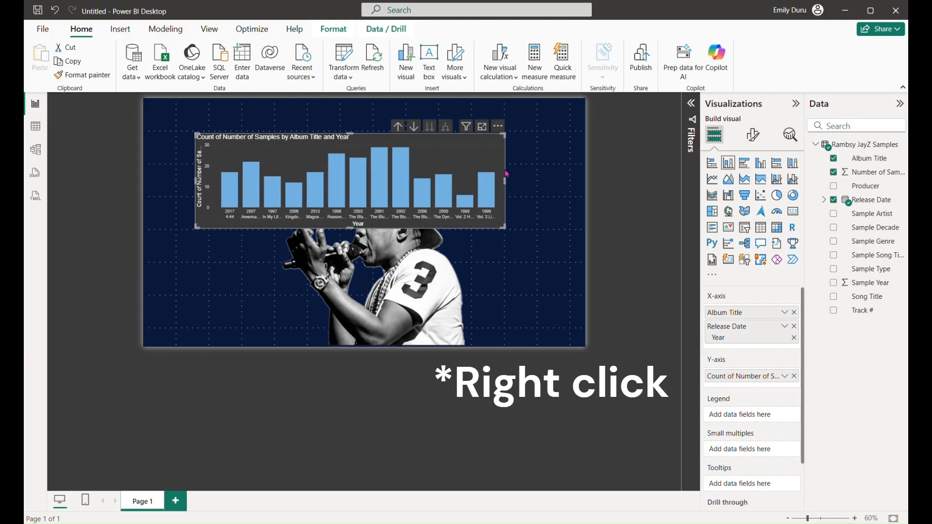
{"action": "right_click", "coordinate": [465, 164]}
{"action": "mouse_move", "coordinate": [466, 164]}
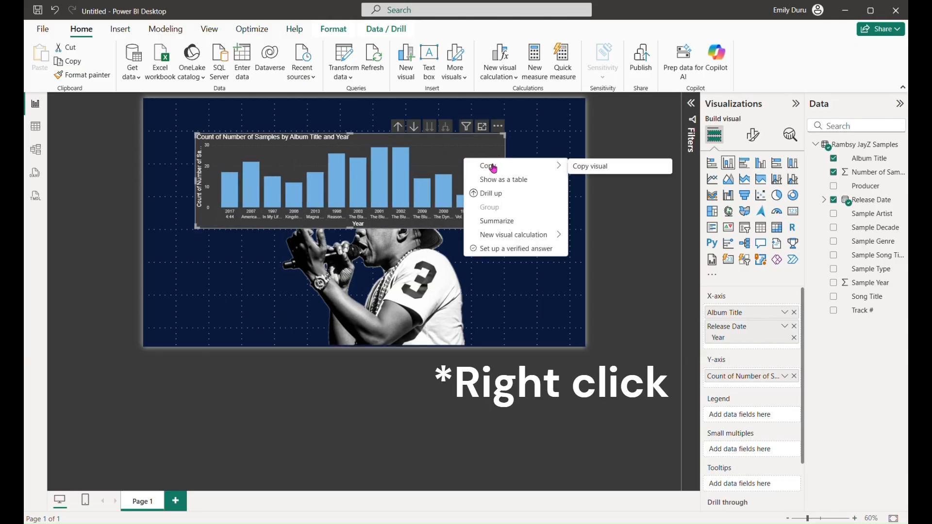
{"action": "left_click", "coordinate": [504, 195]}
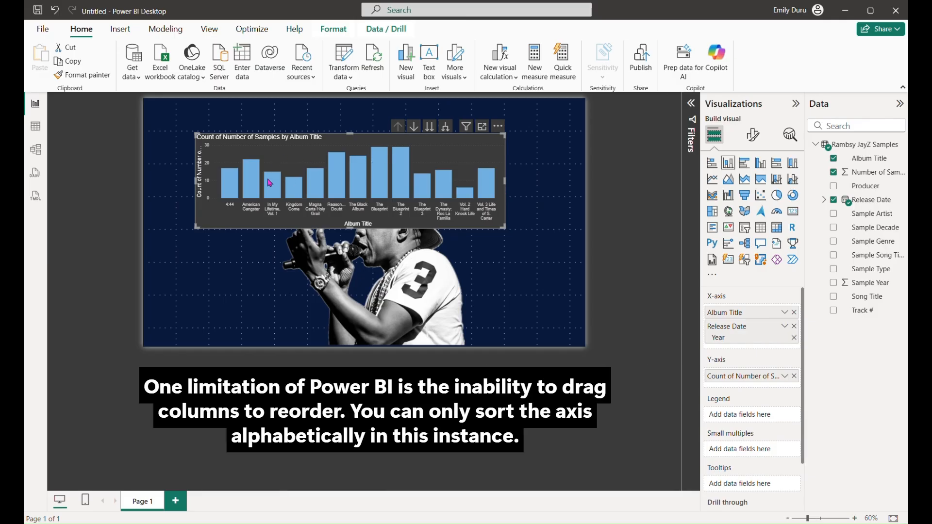
Resize the column chart to a smaller box that sits above the raised hand in the picture.
{"action": "left_click_drag", "start_coordinate": [352, 228], "coordinate": [368, 261]}
{"action": "mouse_move", "coordinate": [441, 213]}
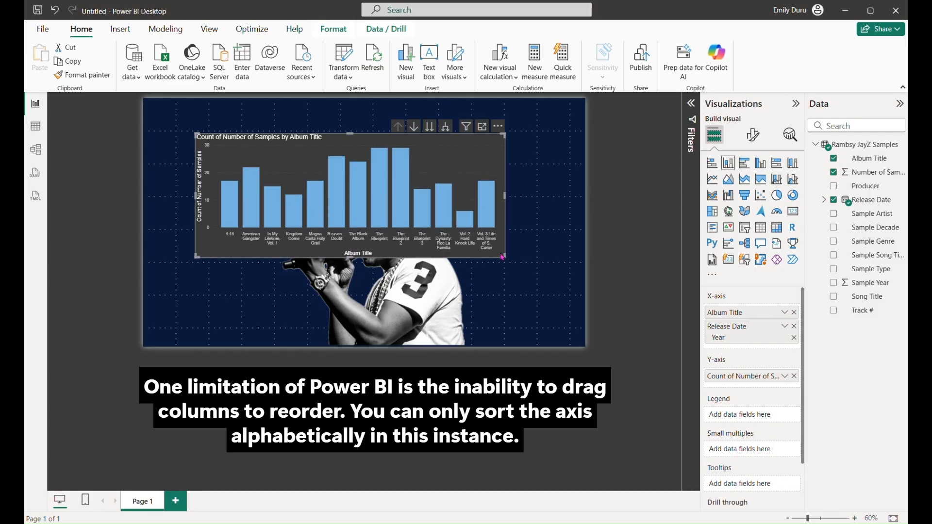
{"action": "left_click_drag", "start_coordinate": [503, 258], "coordinate": [388, 210]}
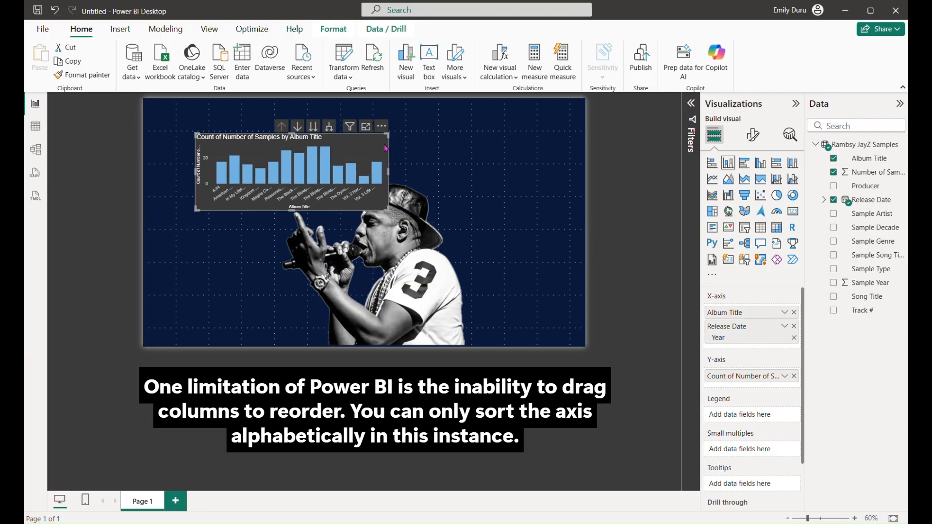
Rename the chart's Y-axis field to Number of Samples for this visual.
{"action": "double_click", "coordinate": [733, 376]}
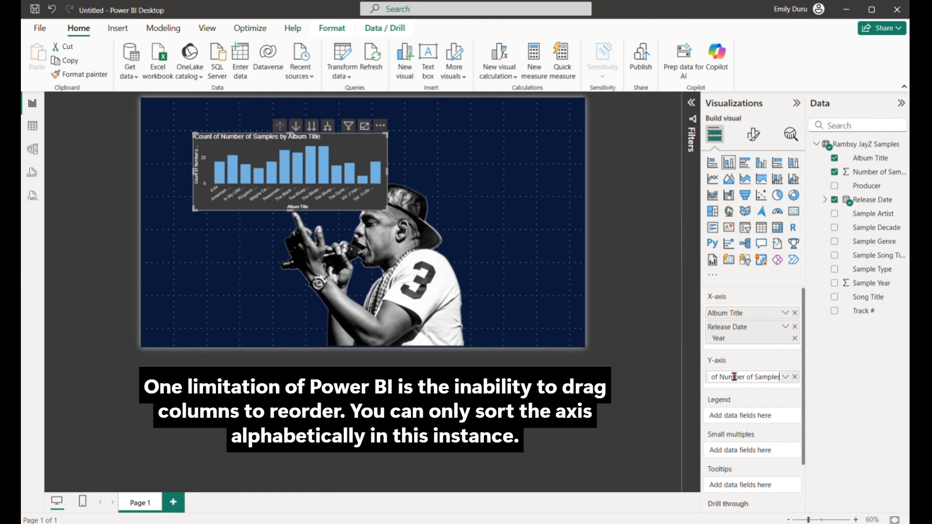
{"action": "key", "text": "BackSpace"}
{"action": "key", "text": "BackSpace"}
{"action": "key", "text": "BackSpace"}
{"action": "key", "text": "BackSpace"}
{"action": "key", "text": "BackSpace"}
{"action": "key", "text": "BackSpace"}
{"action": "key", "text": "BackSpace"}
{"action": "key", "text": "BackSpace"}
{"action": "key", "text": "BackSpace"}
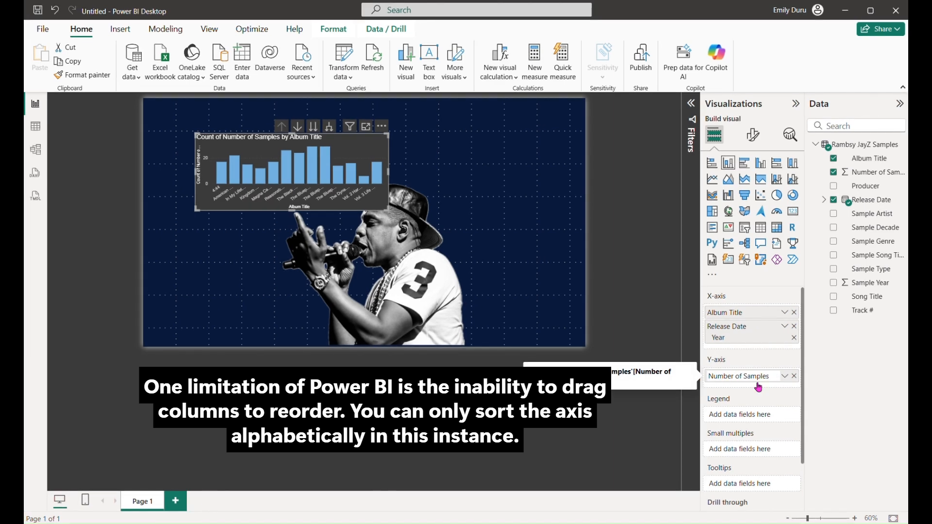
{"action": "left_click", "coordinate": [824, 394]}
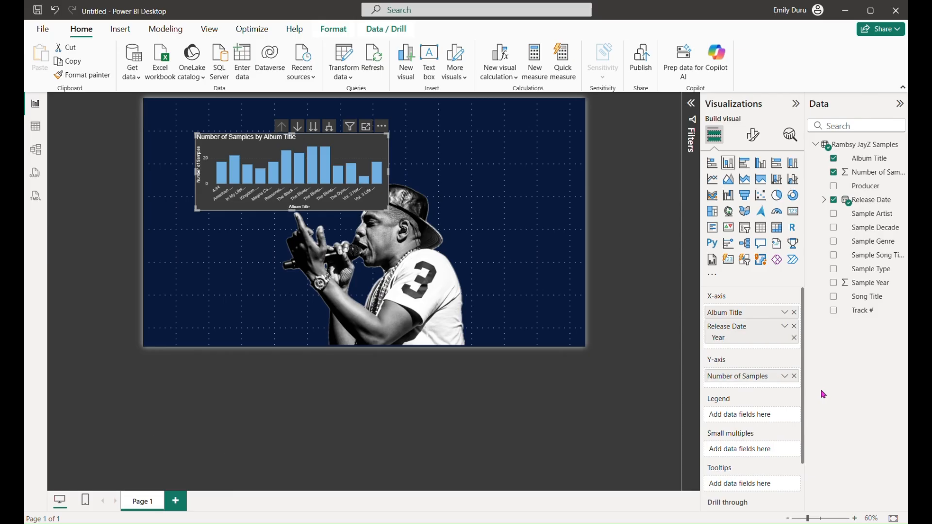
Turn on data labels for the column chart and turn off its title.
{"action": "left_click", "coordinate": [754, 137]}
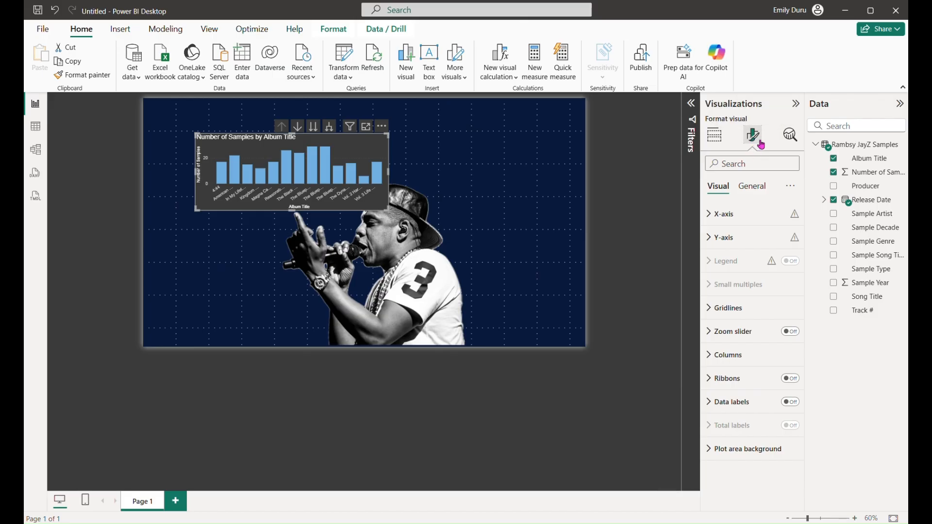
{"action": "left_click", "coordinate": [790, 404]}
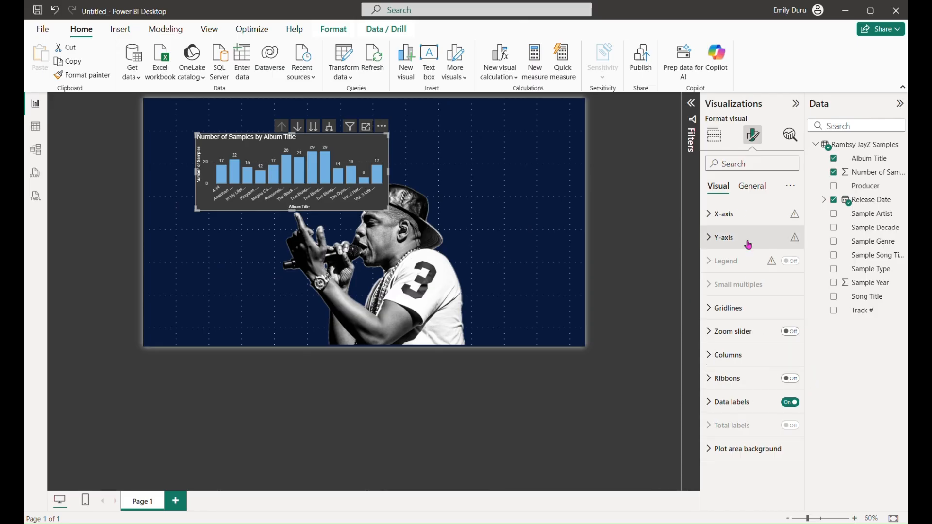
{"action": "left_click", "coordinate": [752, 187]}
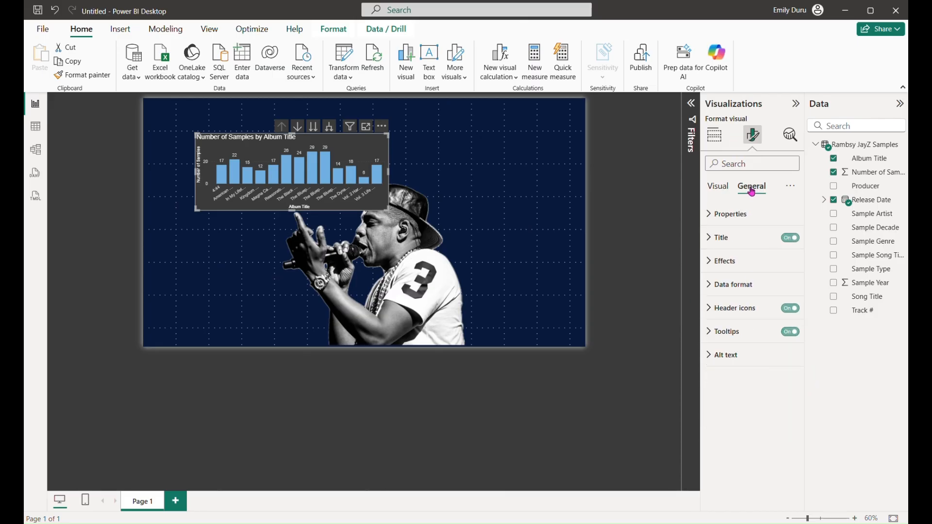
{"action": "left_click", "coordinate": [791, 239]}
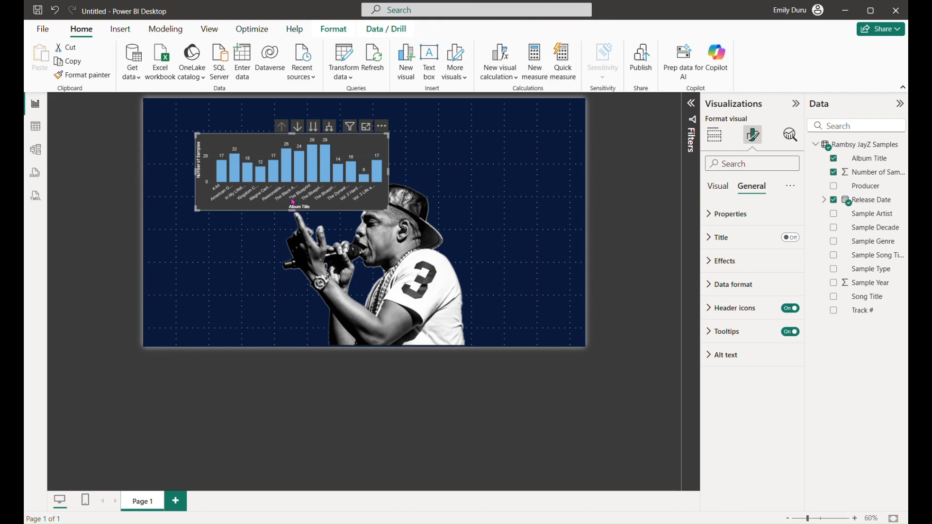
Increase the column chart's height and move Album Title below Release Date on its X-axis.
{"action": "left_click_drag", "start_coordinate": [293, 211], "coordinate": [292, 287]}
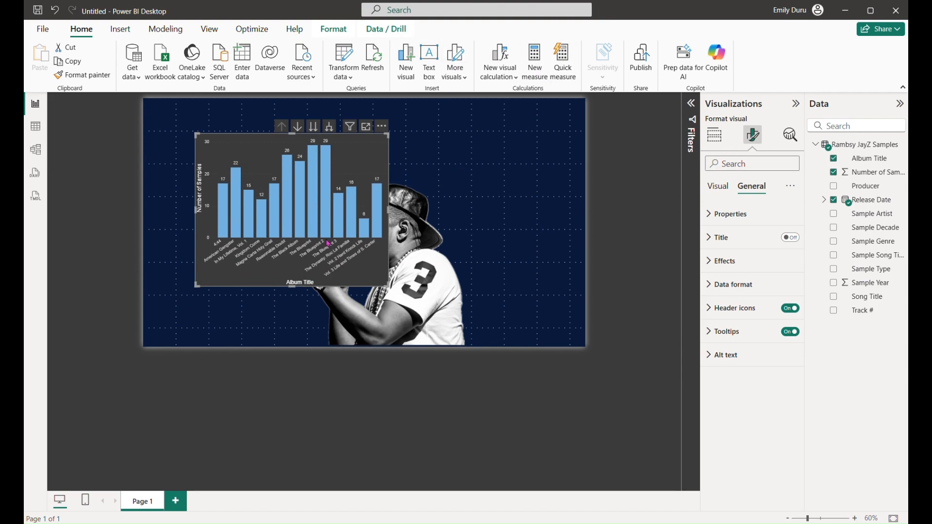
{"action": "left_click", "coordinate": [715, 135]}
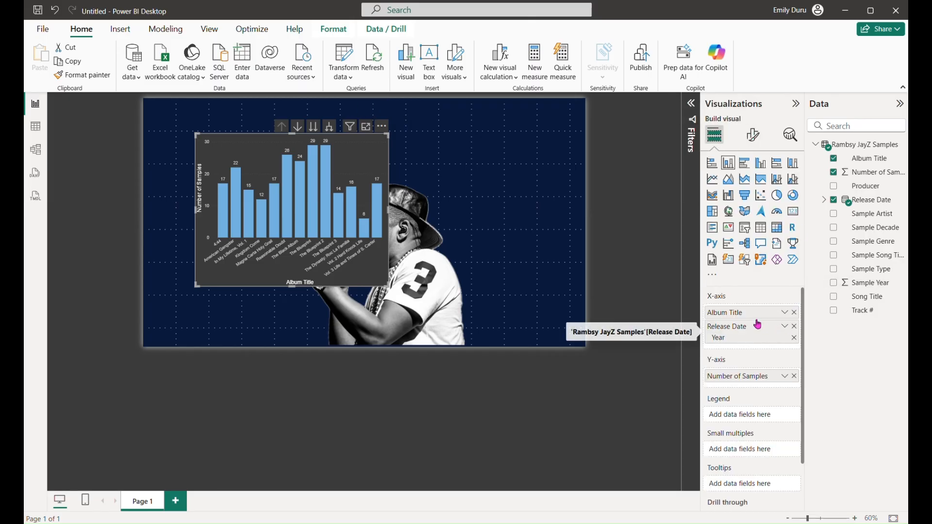
{"action": "left_click_drag", "start_coordinate": [743, 313], "coordinate": [750, 345]}
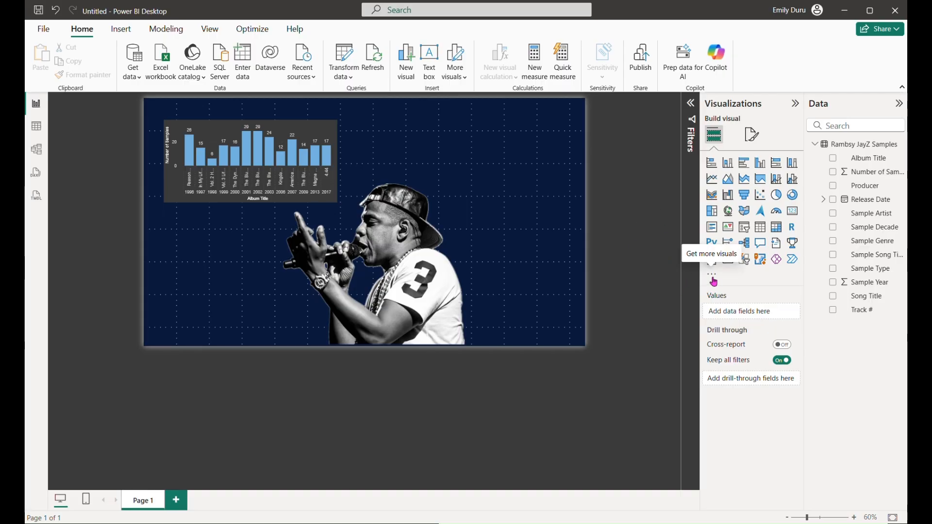
Search the Power BI visuals store for a word cloud and add Microsoft's Word Cloud visual to the report.
{"action": "left_click", "coordinate": [713, 282]}
{"action": "left_click", "coordinate": [735, 281]}
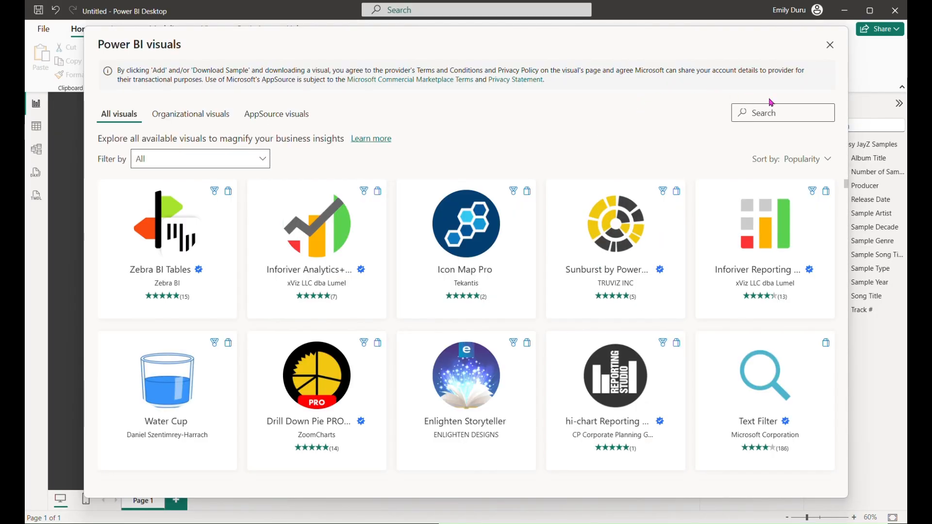
{"action": "left_click", "coordinate": [769, 112]}
{"action": "type", "text": "wordclou"}
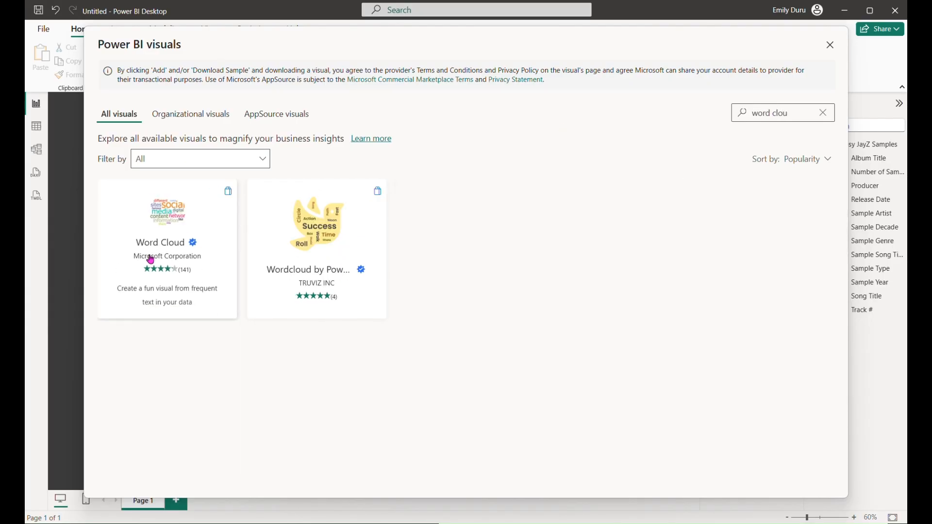
{"action": "left_click", "coordinate": [150, 257]}
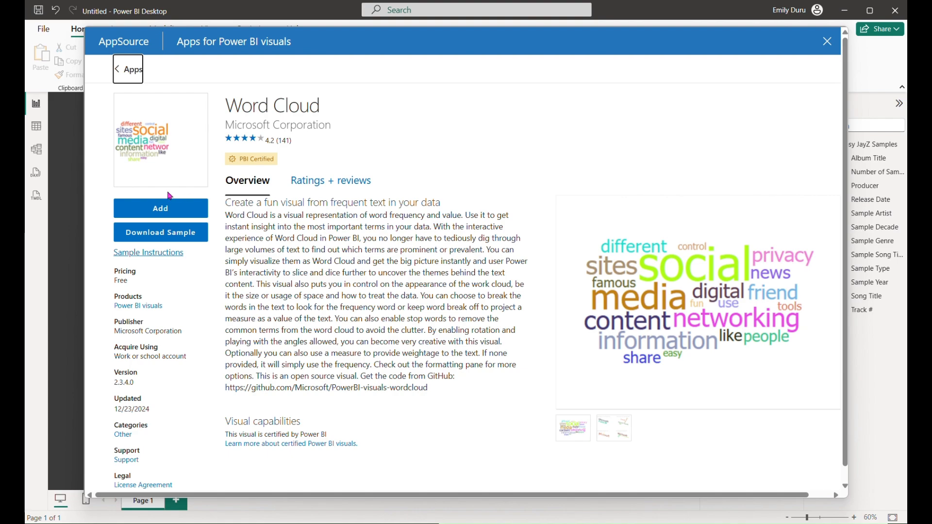
{"action": "left_click", "coordinate": [146, 220]}
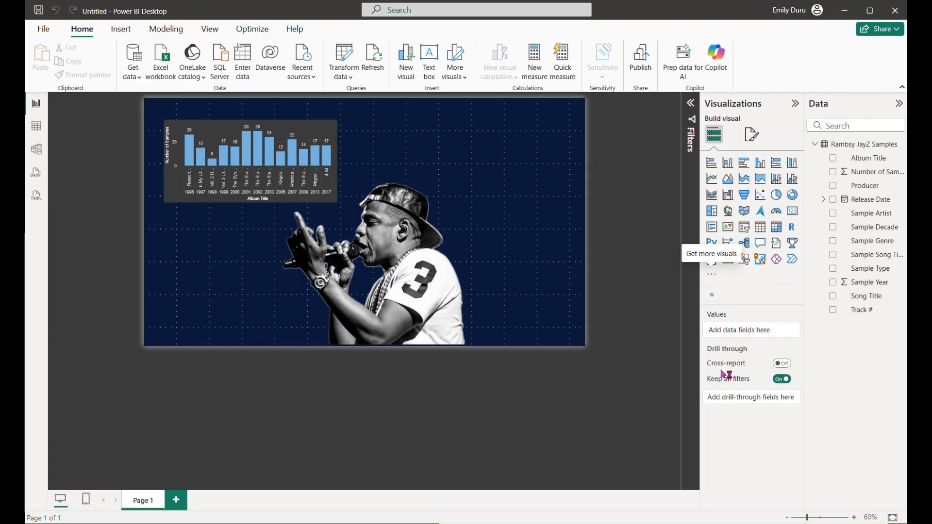
{"action": "left_click", "coordinate": [565, 294]}
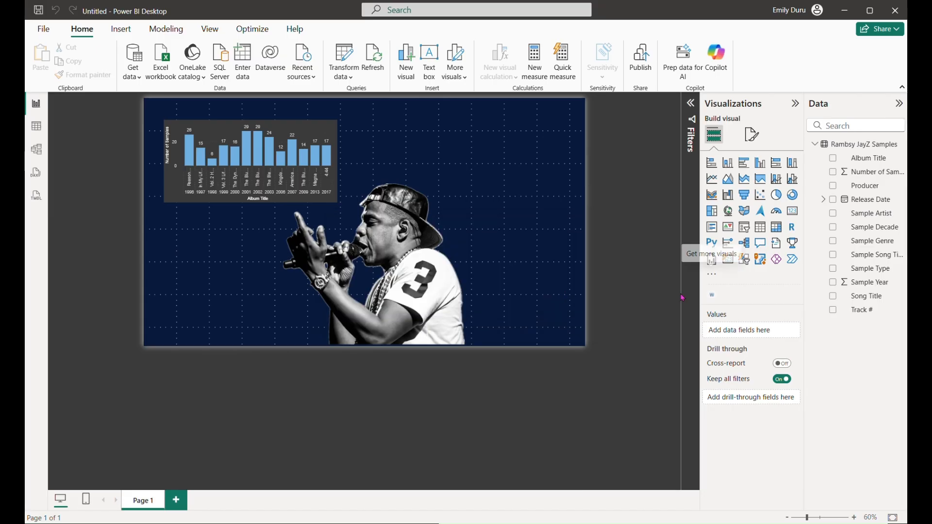
Insert a word cloud next to the cap in the picture and set Sample Artist as its category.
{"action": "left_click", "coordinate": [711, 294]}
{"action": "left_click_drag", "start_coordinate": [398, 145], "coordinate": [487, 197]}
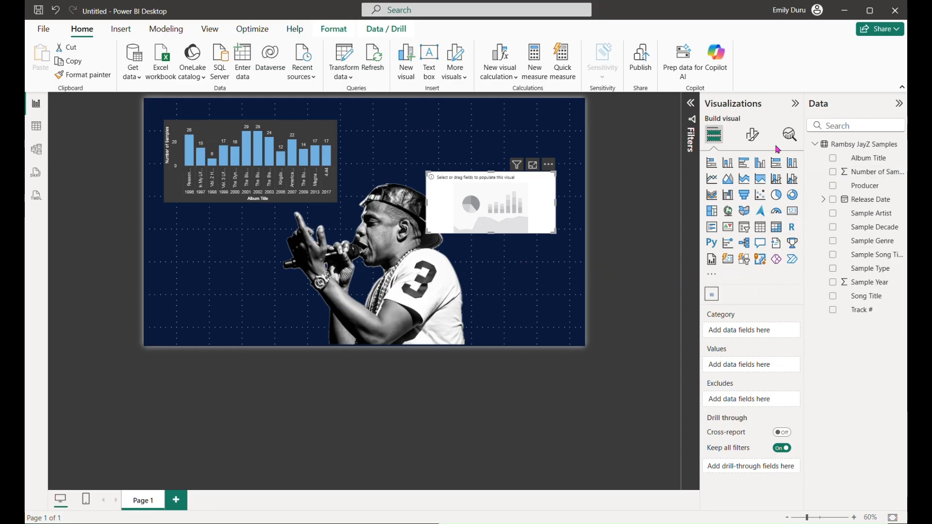
{"action": "left_click_drag", "start_coordinate": [874, 215], "coordinate": [775, 331]}
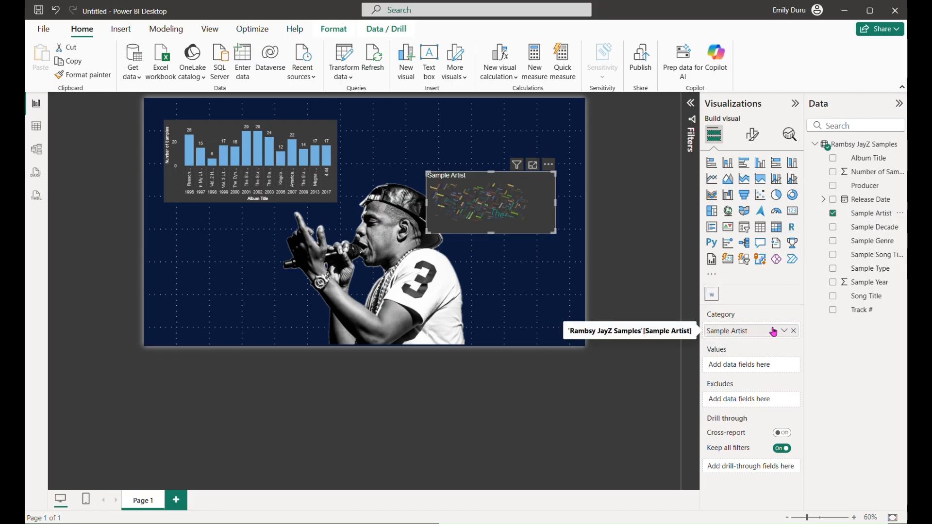
{"action": "left_click", "coordinate": [785, 331]}
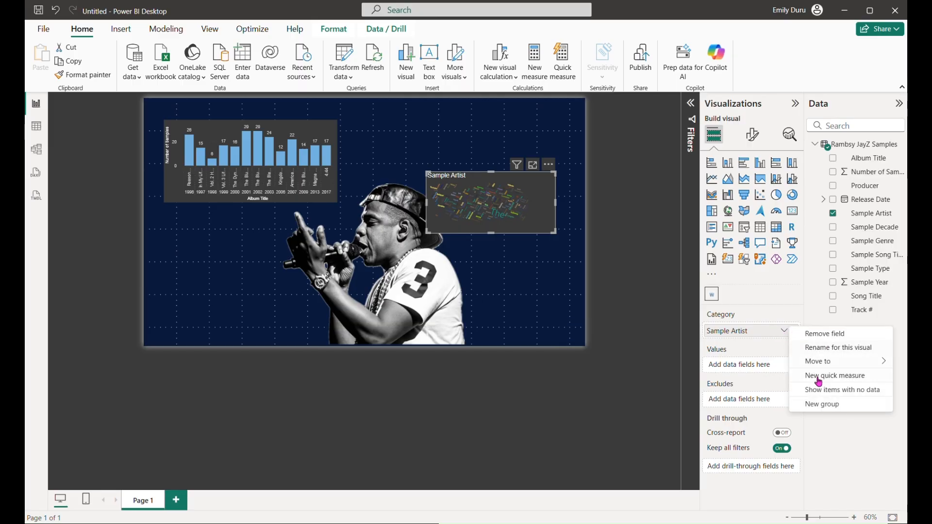
{"action": "left_click", "coordinate": [782, 302]}
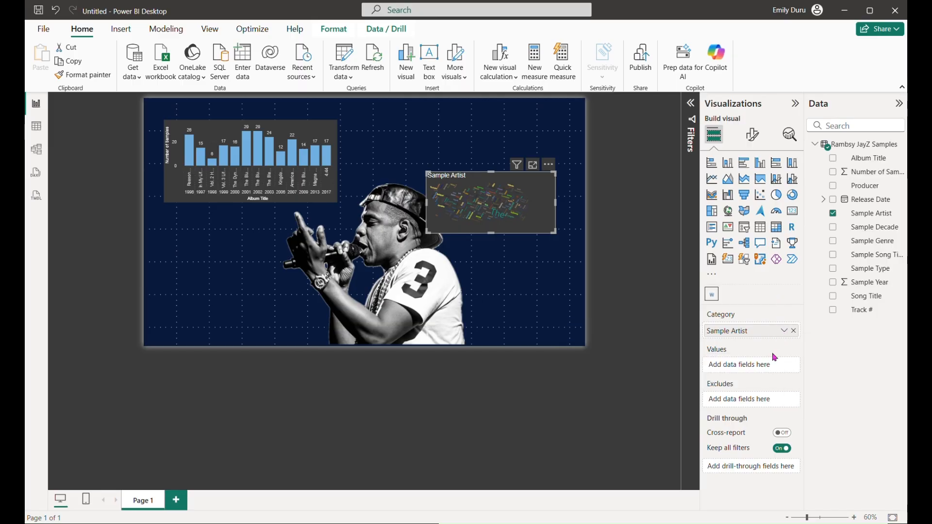
Use the Count of Sample Artist as the word cloud's values and enlarge the visual to cover most of the picture.
{"action": "left_click_drag", "start_coordinate": [872, 213], "coordinate": [772, 363]}
{"action": "left_click", "coordinate": [784, 365]}
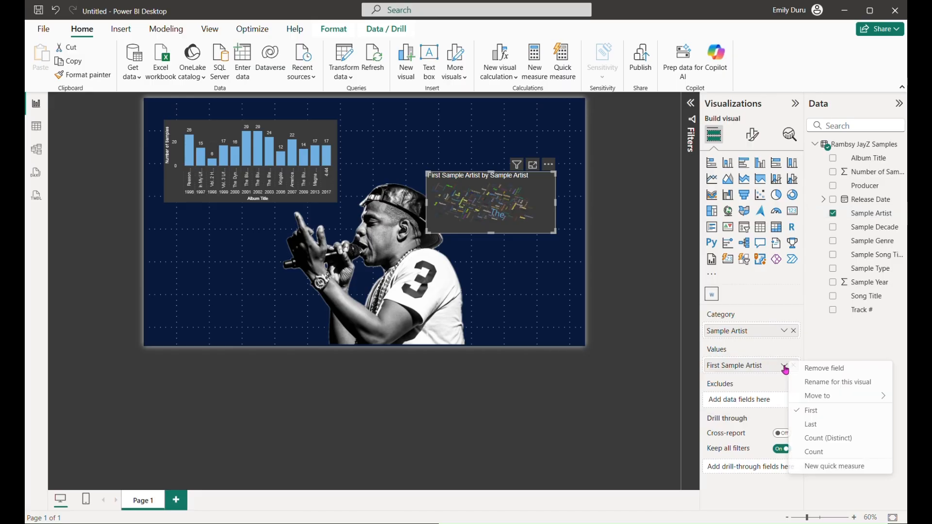
{"action": "left_click", "coordinate": [824, 454]}
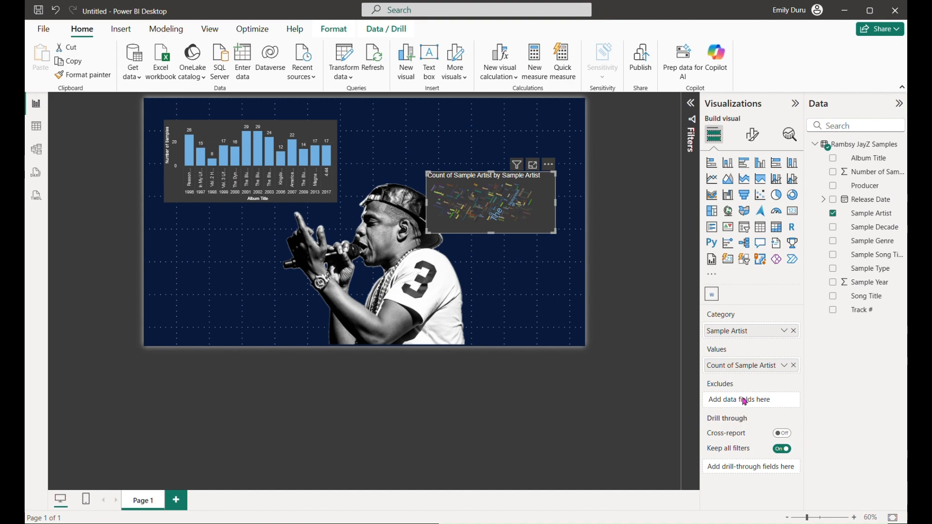
{"action": "left_click_drag", "start_coordinate": [427, 233], "coordinate": [208, 329]}
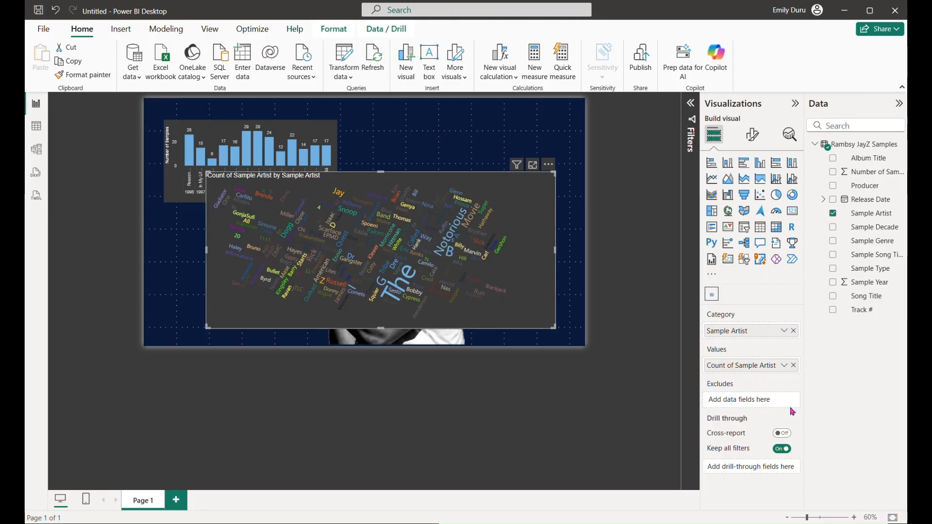
Turn off word-breaking, turn on special characters and set the minimum font size to 40 % for the word cloud.
{"action": "left_click", "coordinate": [753, 136]}
{"action": "left_click", "coordinate": [739, 214]}
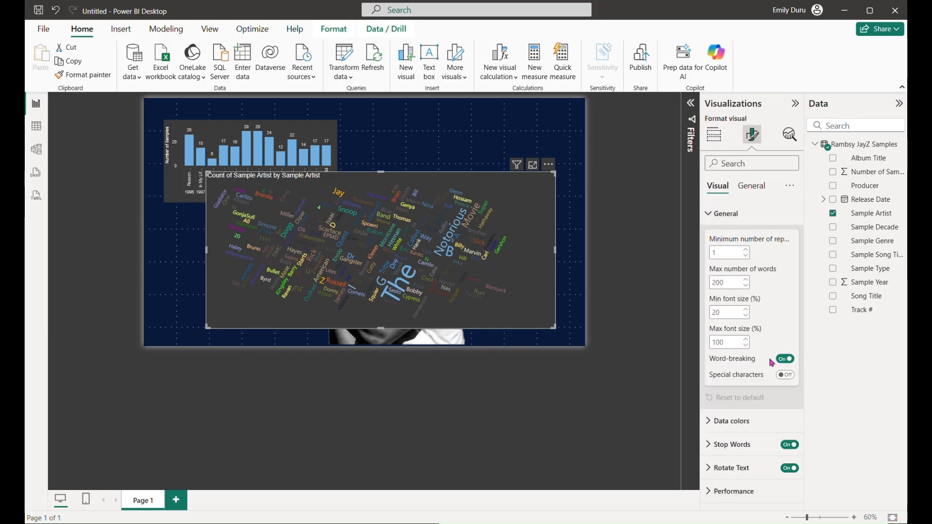
{"action": "left_click", "coordinate": [785, 360]}
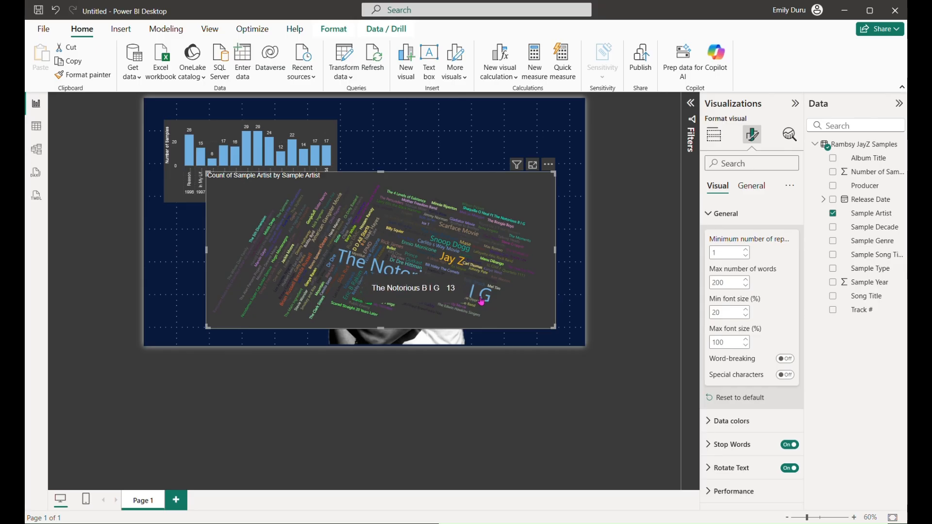
{"action": "left_click", "coordinate": [779, 377]}
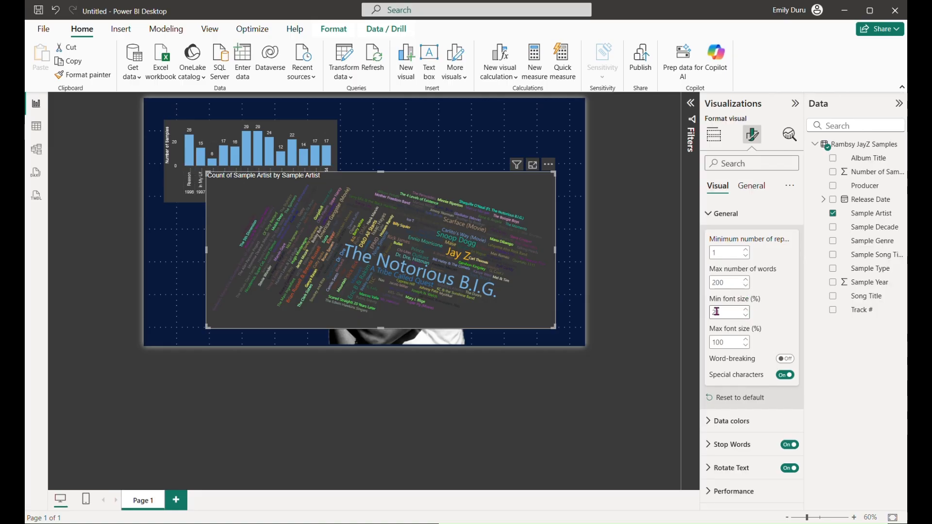
{"action": "type", "text": "4"}
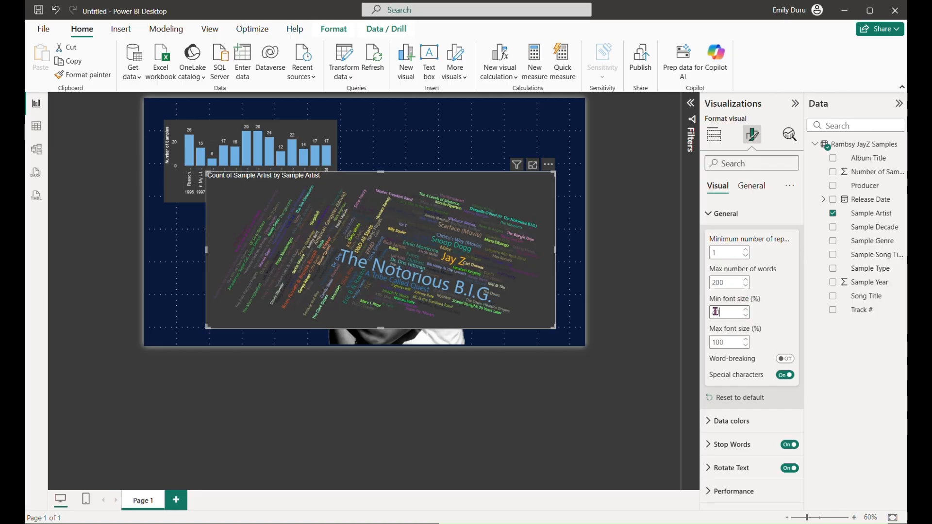
{"action": "type", "text": "0"}
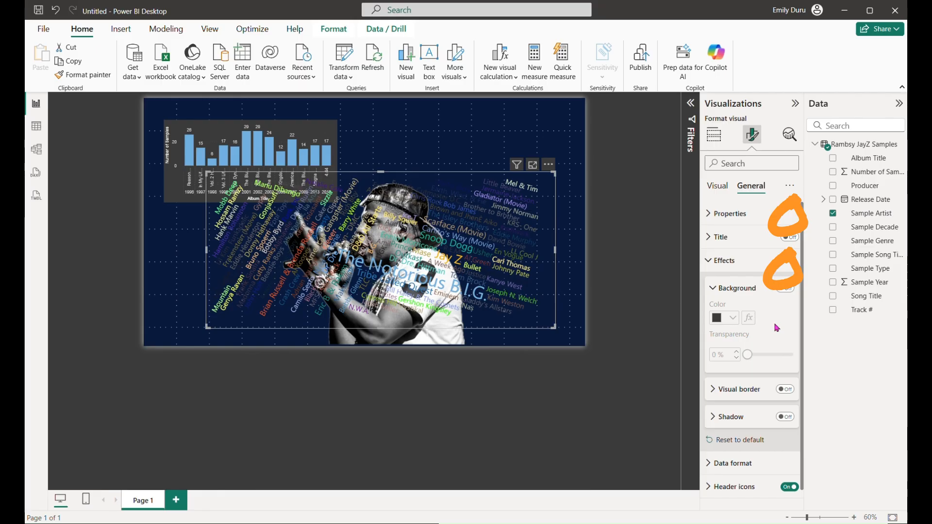
Set the word cloud's default data color to #D59C12, then shrink the cloud and move it to the canvas's lower-left corner.
{"action": "scroll", "coordinate": [763, 228], "scroll_direction": "down", "scroll_amount": 1}
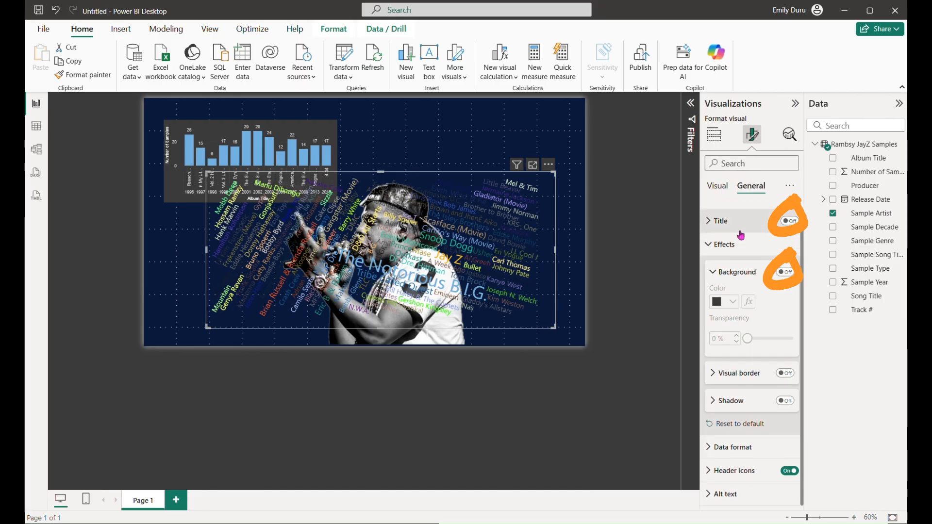
{"action": "left_click", "coordinate": [724, 191]}
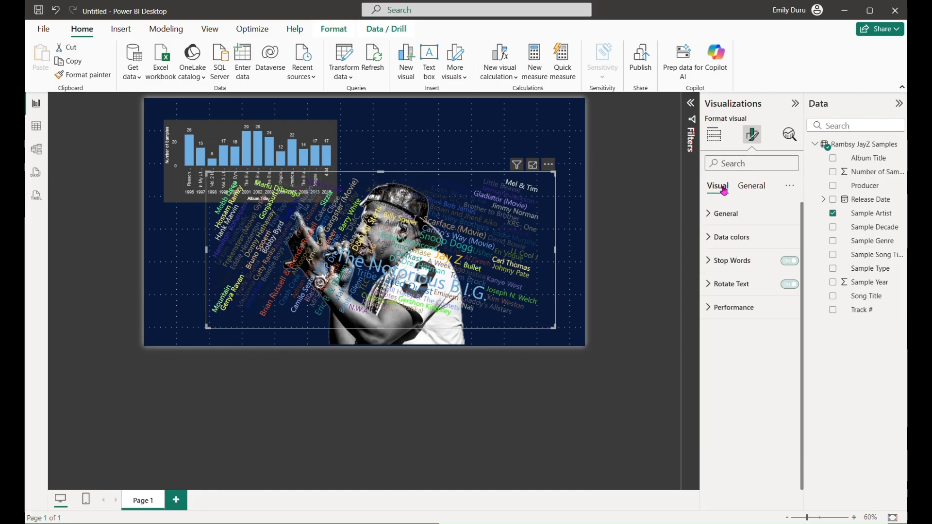
{"action": "left_click", "coordinate": [751, 241]}
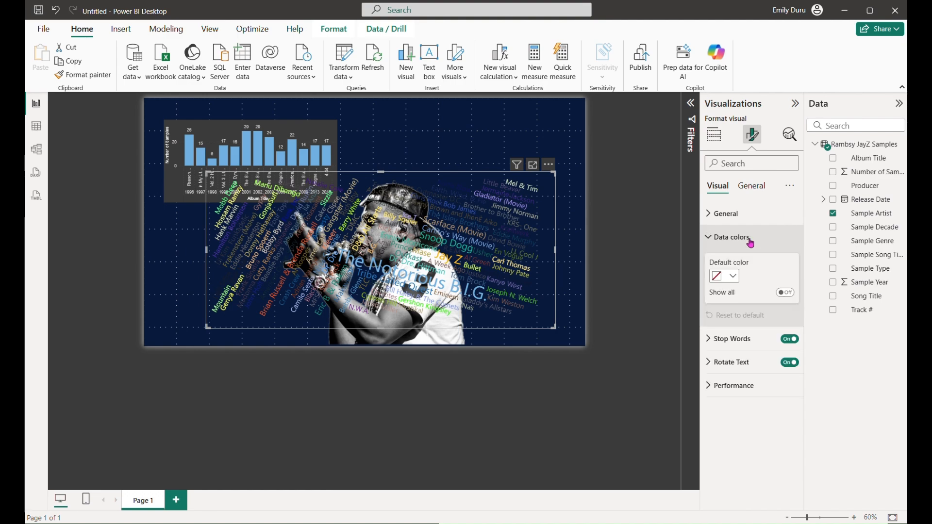
{"action": "left_click", "coordinate": [733, 276]}
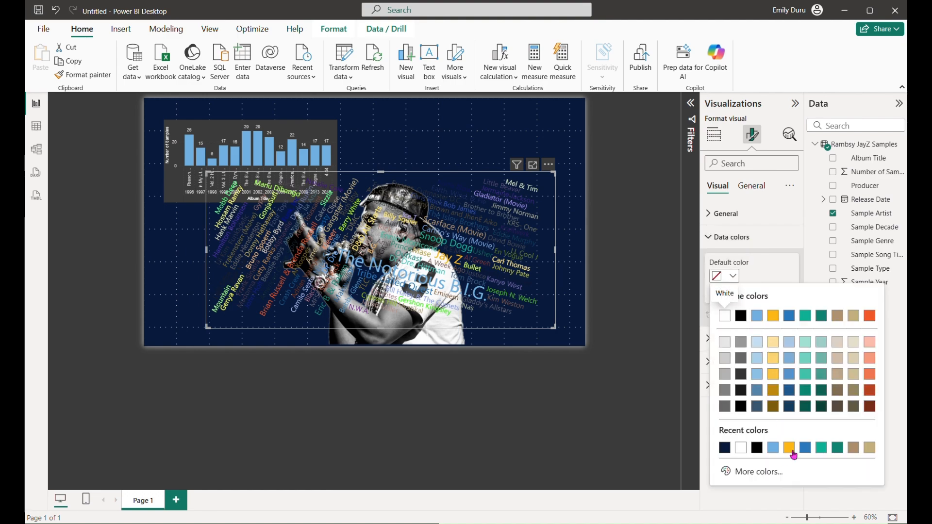
{"action": "left_click", "coordinate": [773, 472]}
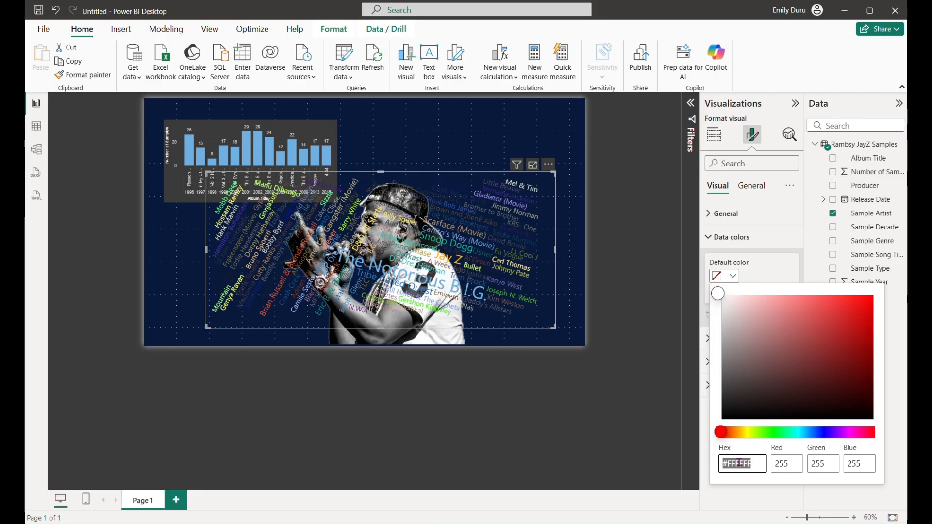
{"action": "type", "text": "#d5"}
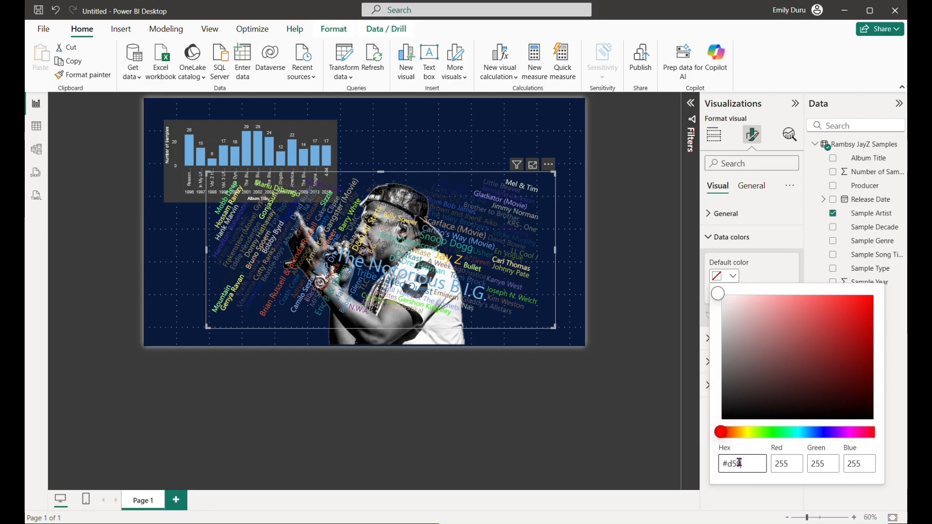
{"action": "type", "text": "9c12"}
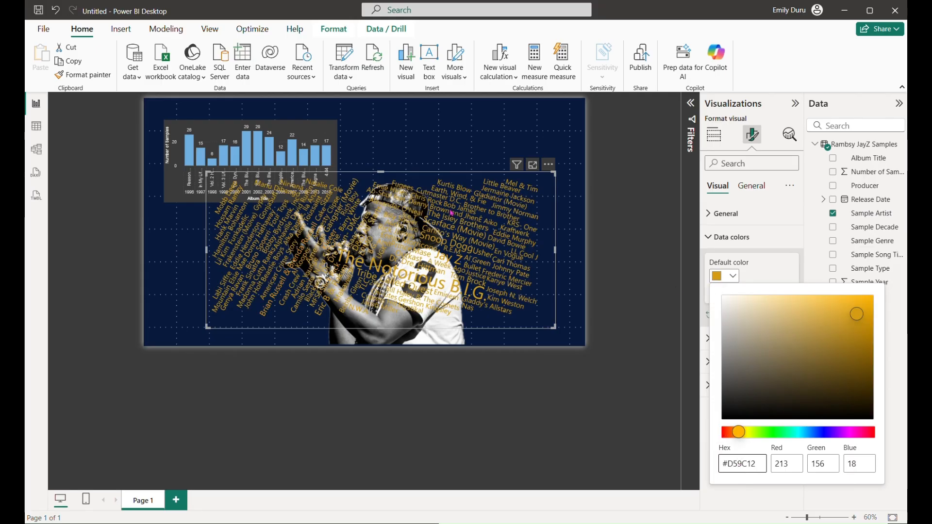
{"action": "left_click", "coordinate": [382, 171]}
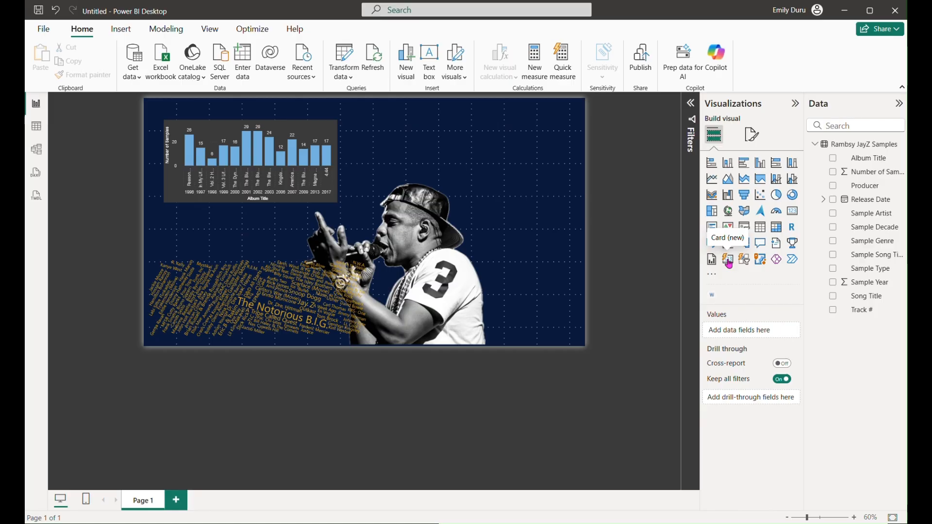
Insert a Card (new) visual over the top of the picture with Sample Genre, Sample Artist and Sample Song Title as its data.
{"action": "left_click", "coordinate": [728, 259]}
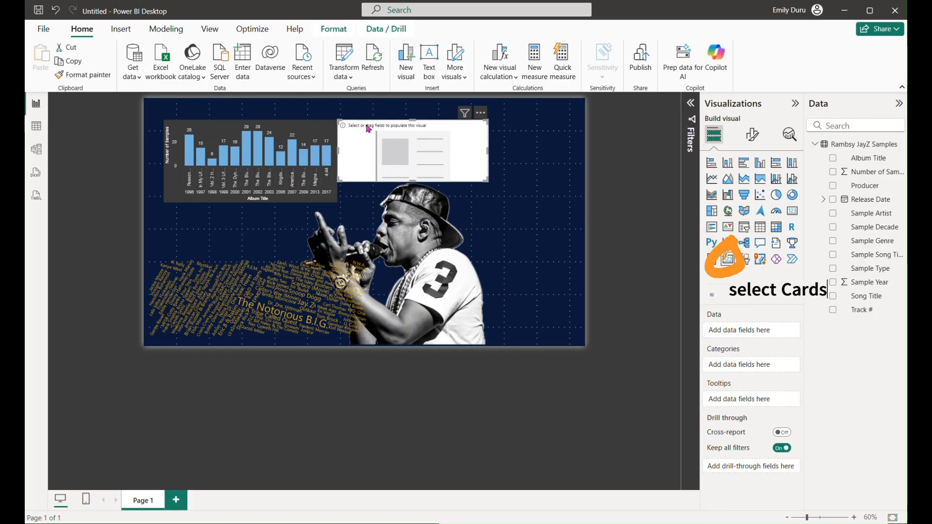
{"action": "left_click_drag", "start_coordinate": [373, 128], "coordinate": [400, 175]}
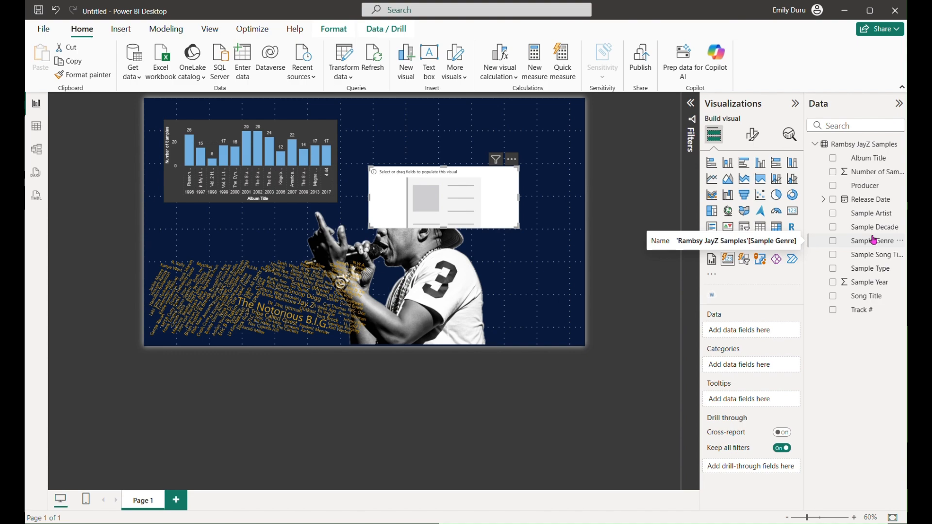
{"action": "left_click_drag", "start_coordinate": [766, 329], "coordinate": [766, 330]}
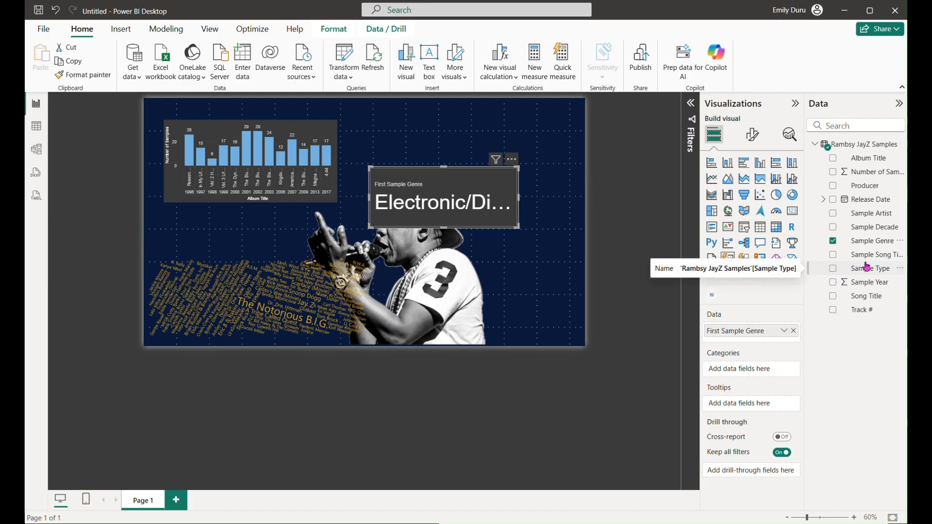
{"action": "left_click_drag", "start_coordinate": [872, 214], "coordinate": [771, 342]}
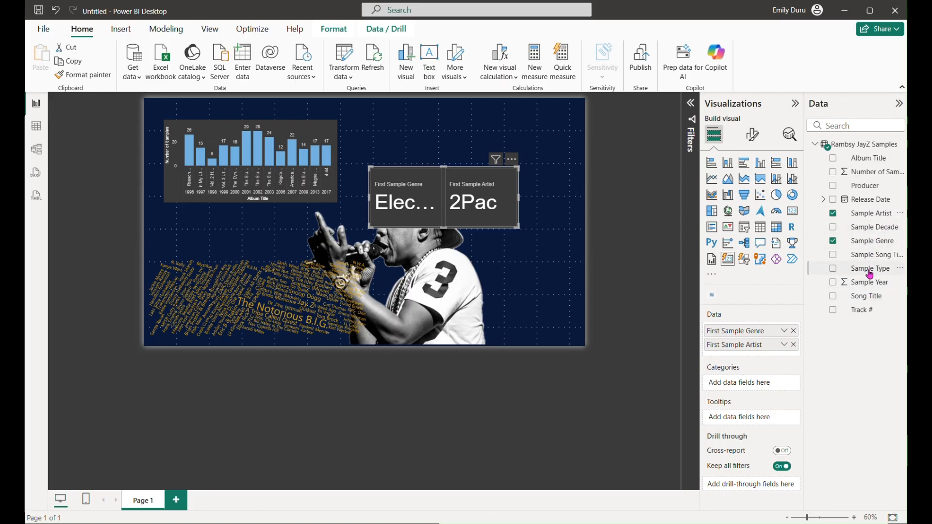
{"action": "left_click_drag", "start_coordinate": [874, 258], "coordinate": [779, 359]}
Summarize Sample Song Title in the card by Count and rename the field as Samples.
{"action": "left_click", "coordinate": [784, 360]}
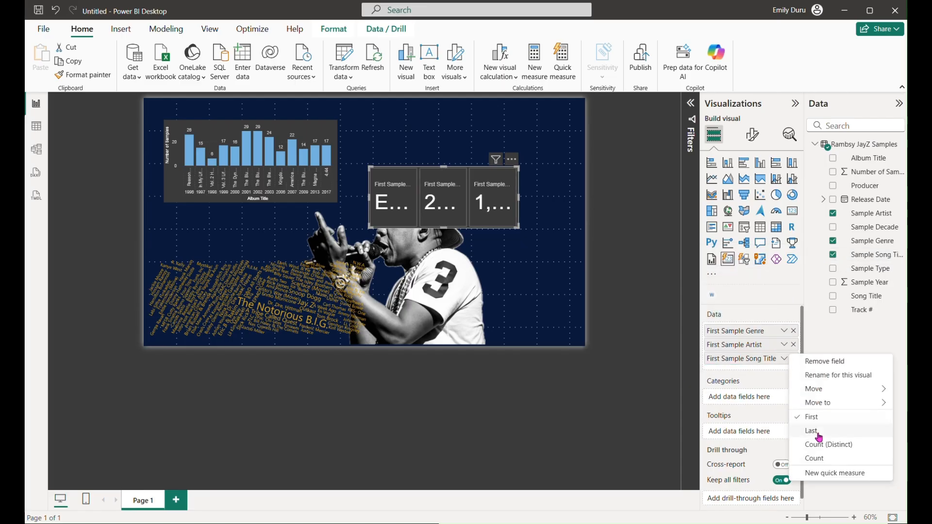
{"action": "left_click", "coordinate": [820, 458]}
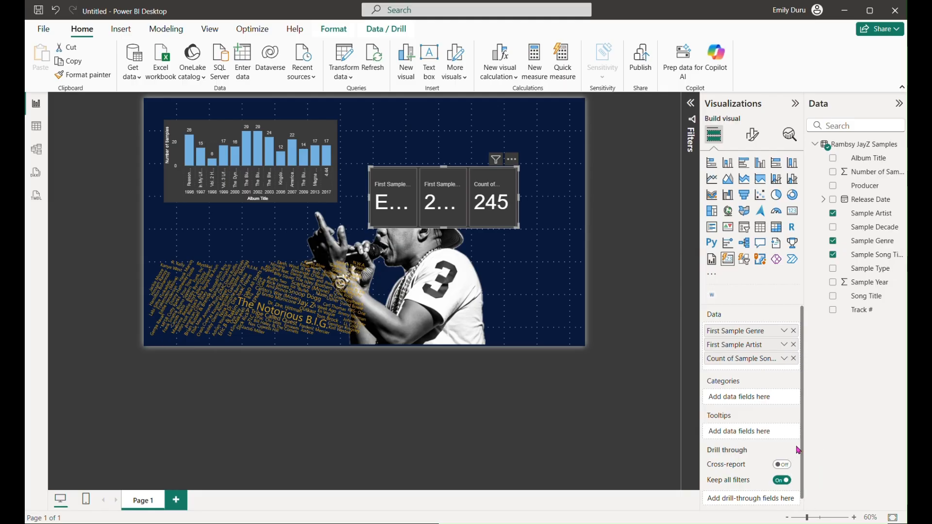
{"action": "double_click", "coordinate": [752, 359]}
{"action": "type", "text": "Samples"}
{"action": "key", "text": "Return"}
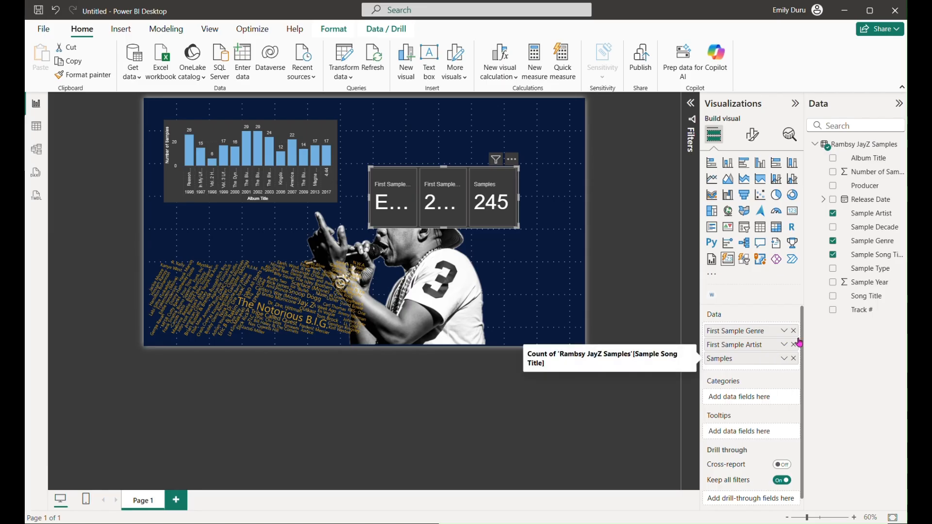
Summarize Sample Artist in the card by Count (Distinct) and rename the field as Artists.
{"action": "left_click", "coordinate": [783, 345]}
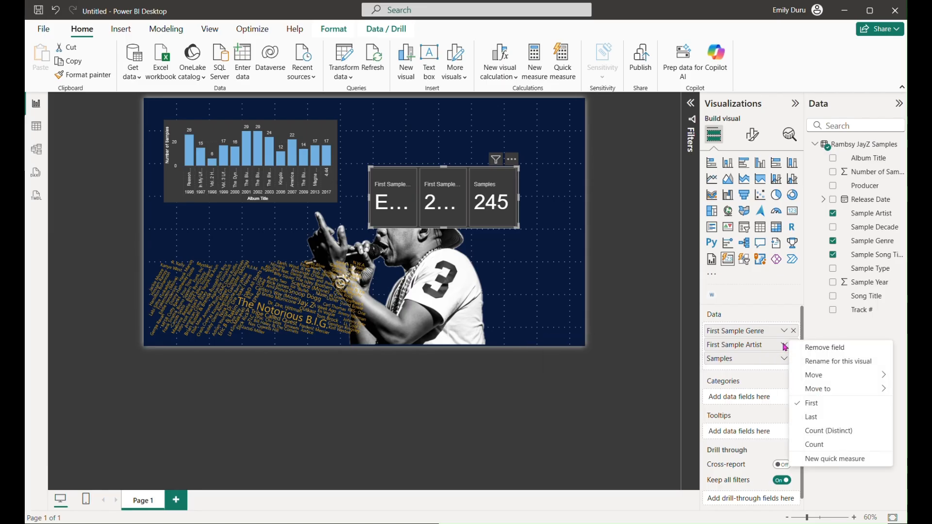
{"action": "left_click", "coordinate": [819, 433]}
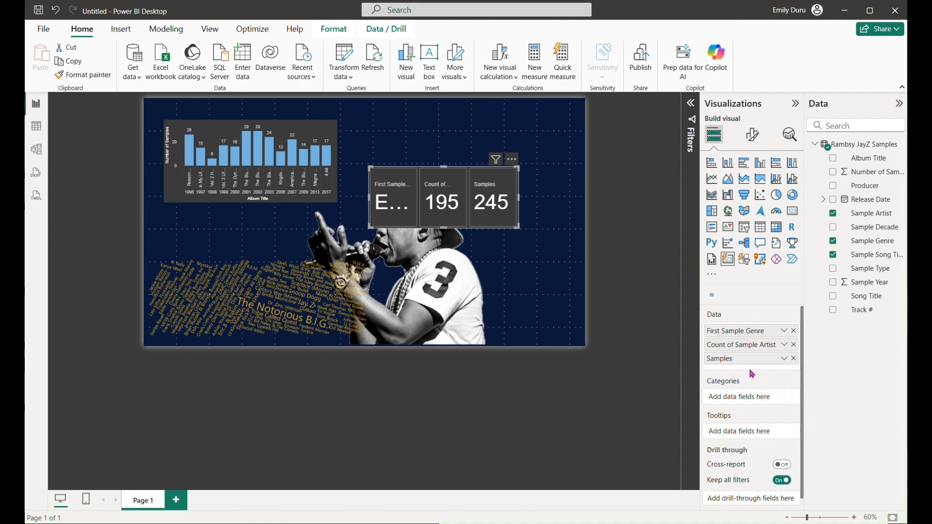
{"action": "double_click", "coordinate": [745, 345]}
{"action": "type", "text": "Artists"}
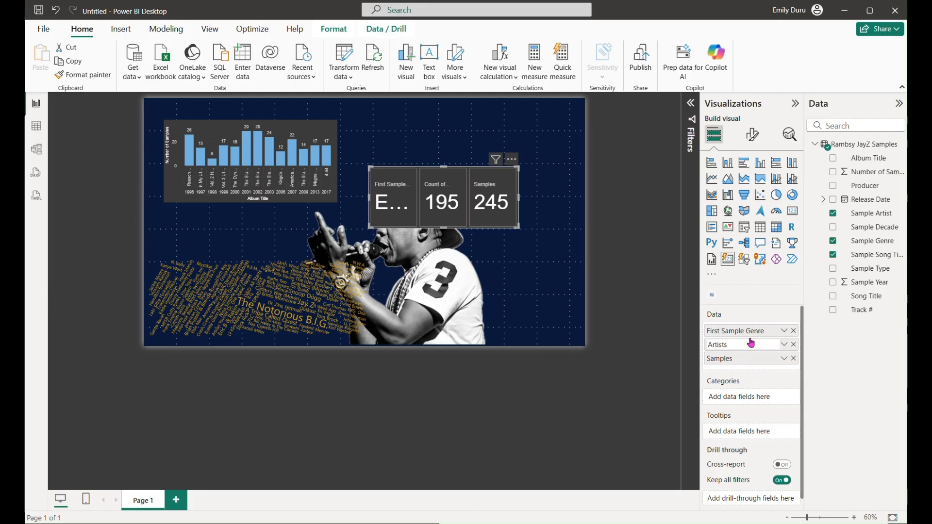
{"action": "key", "text": "Return"}
Summarize Sample Genre in the card by Count (Distinct) and rename the field as Genres.
{"action": "left_click", "coordinate": [784, 330]}
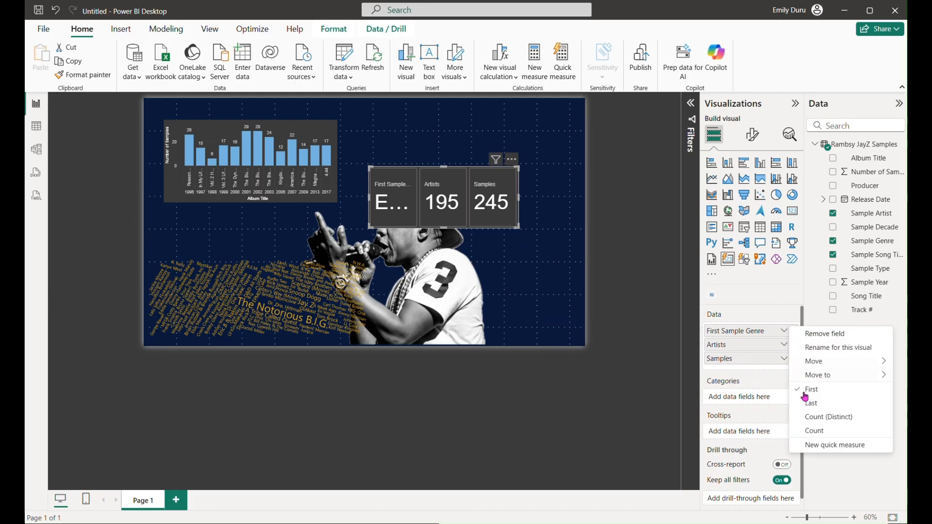
{"action": "left_click", "coordinate": [815, 430]}
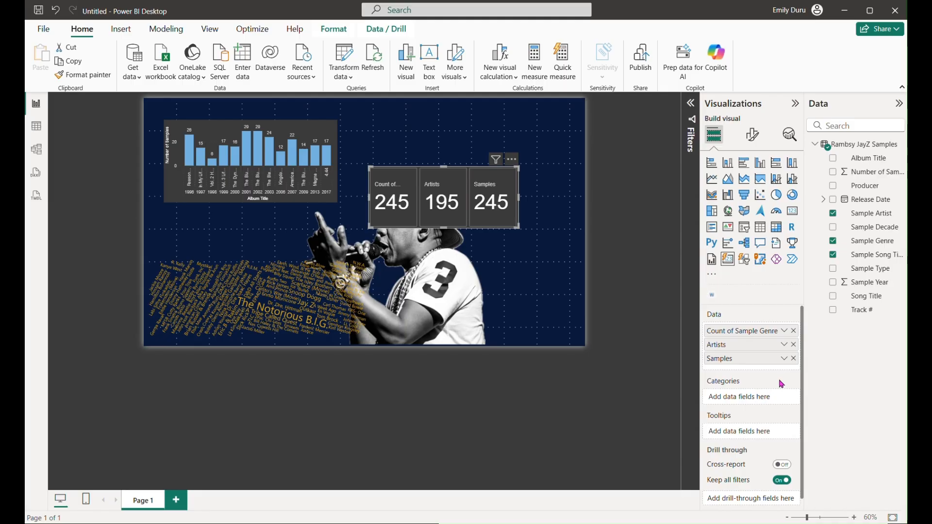
{"action": "left_click", "coordinate": [784, 332]}
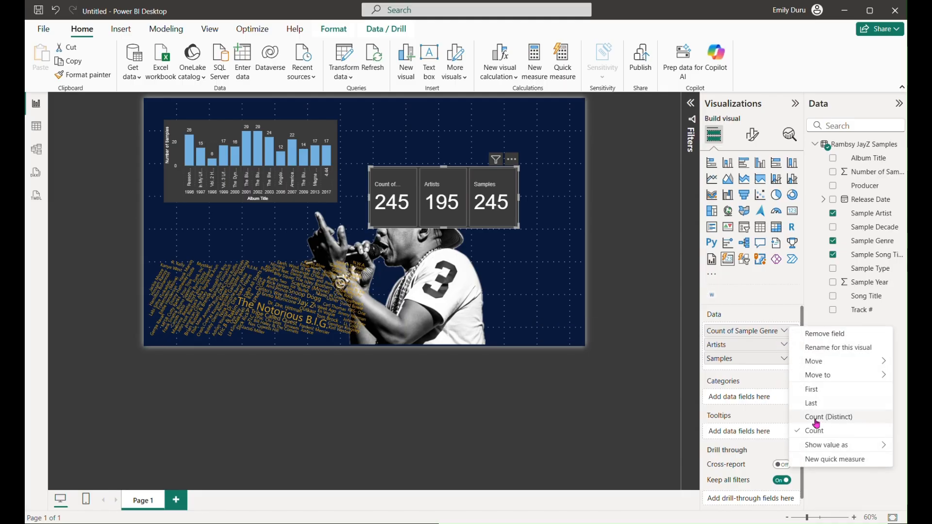
{"action": "left_click", "coordinate": [817, 423]}
{"action": "double_click", "coordinate": [753, 331]}
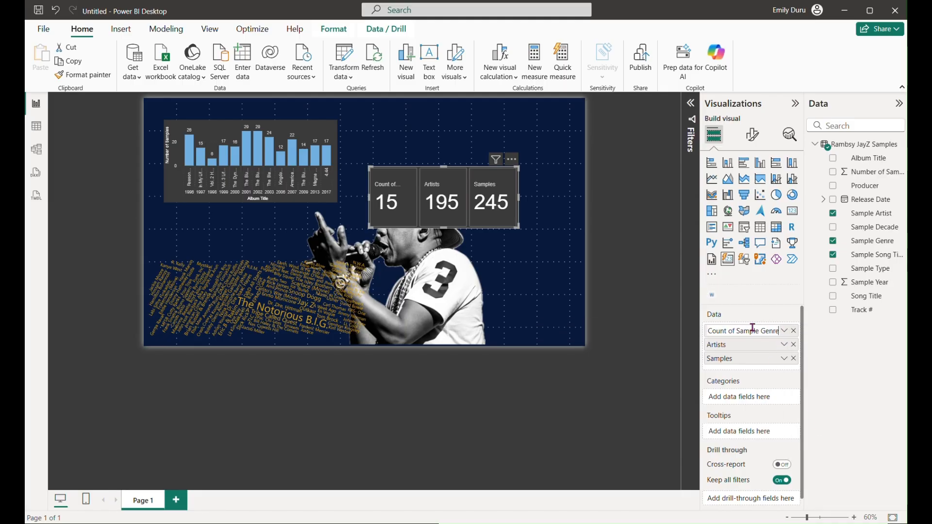
{"action": "type", "text": "S"}
{"action": "type", "text": "enres"}
{"action": "key", "text": "Return"}
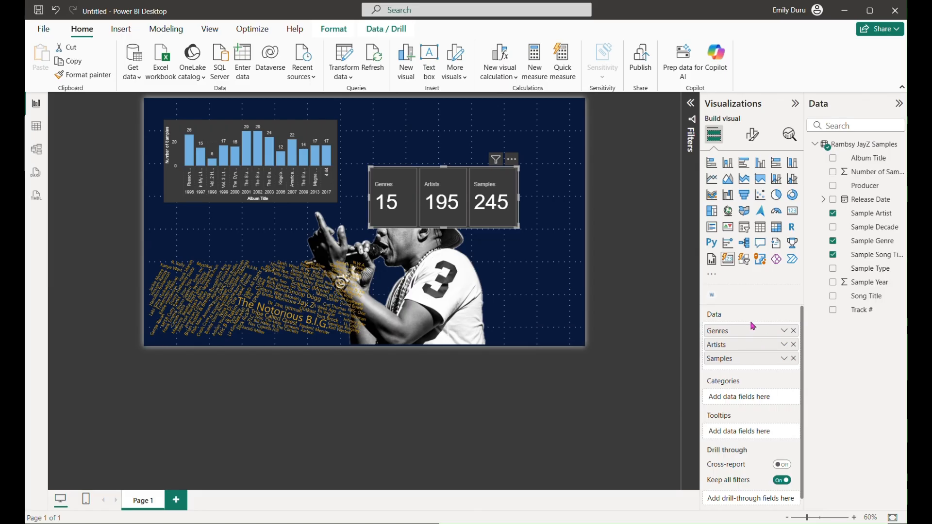
Set the position of the card's callout labels to Below Value.
{"action": "left_click", "coordinate": [753, 135]}
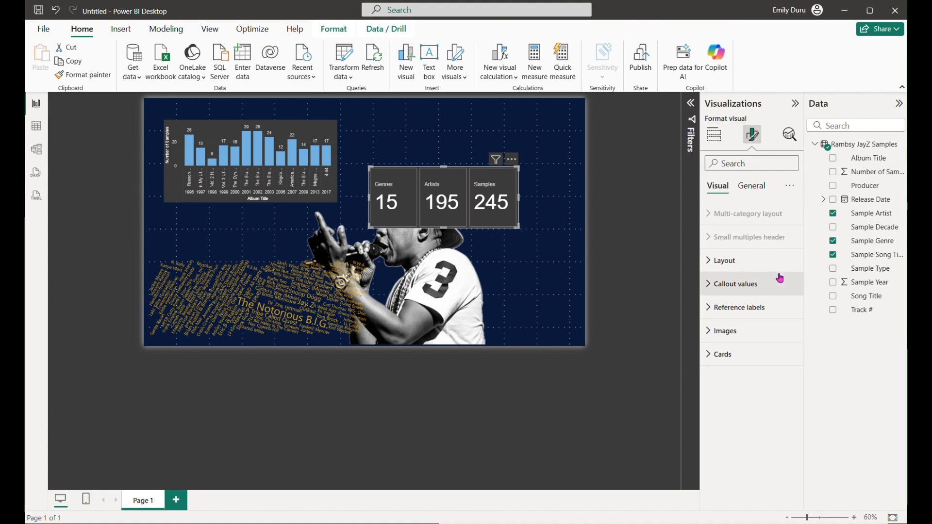
{"action": "left_click", "coordinate": [776, 293]}
{"action": "scroll", "coordinate": [778, 296], "scroll_direction": "down", "scroll_amount": 2}
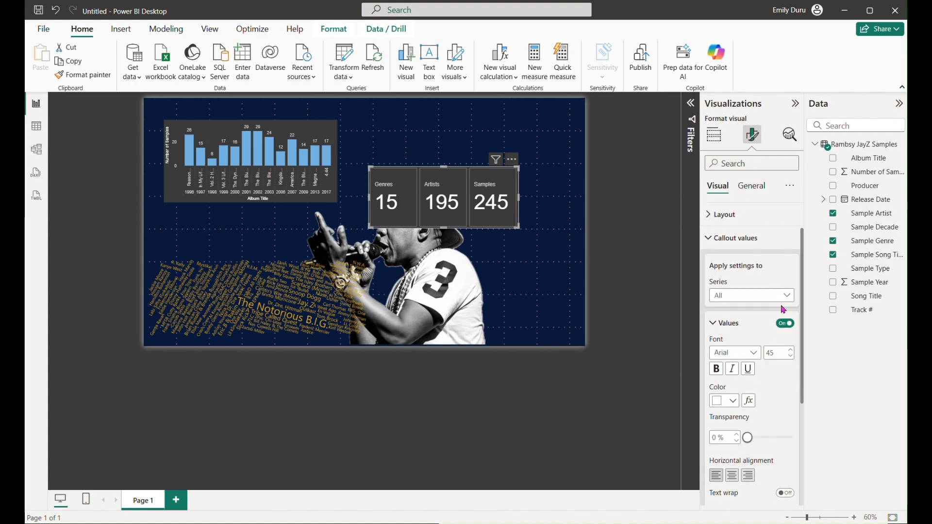
{"action": "scroll", "coordinate": [781, 342], "scroll_direction": "down", "scroll_amount": 1}
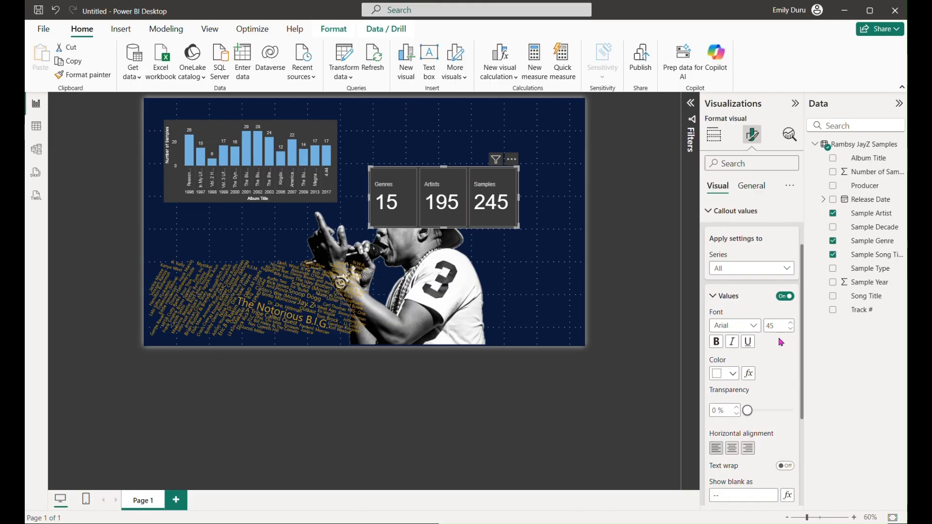
{"action": "scroll", "coordinate": [779, 354], "scroll_direction": "down", "scroll_amount": 4}
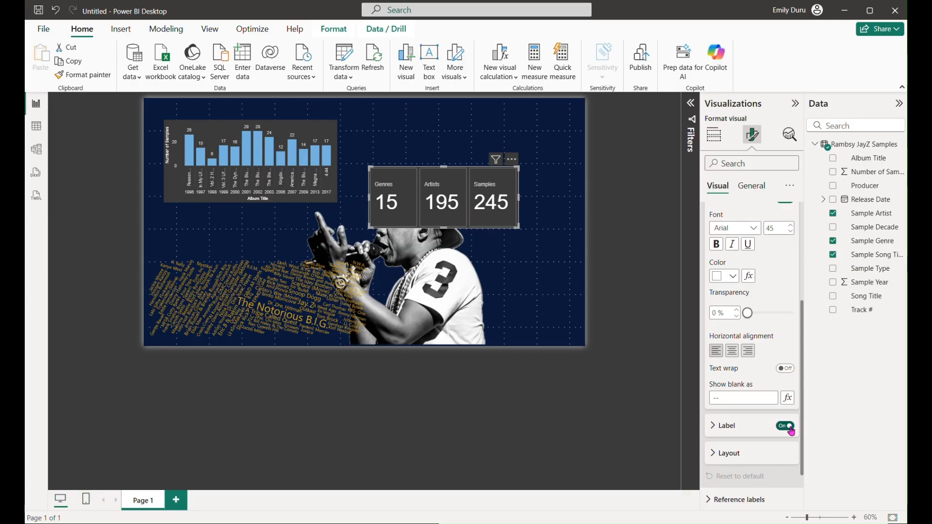
{"action": "left_click", "coordinate": [756, 426]}
{"action": "scroll", "coordinate": [757, 427], "scroll_direction": "down", "scroll_amount": 6}
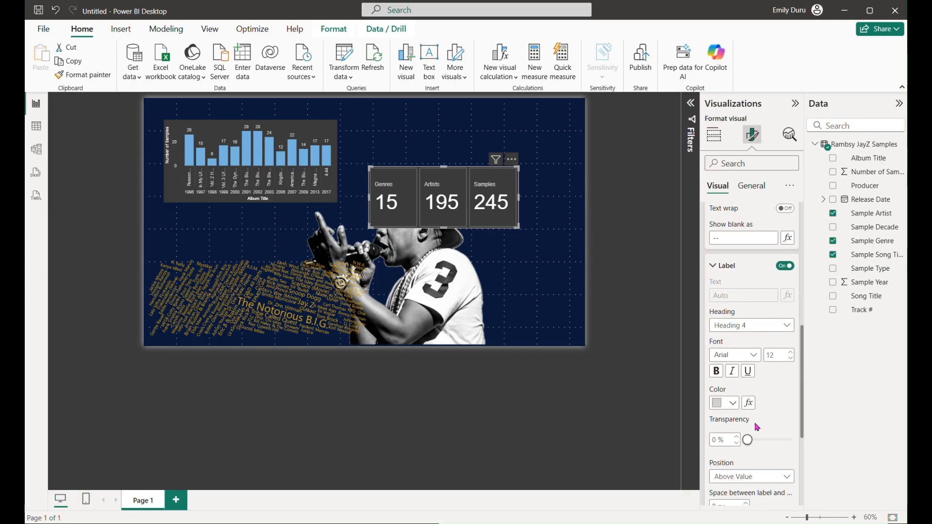
{"action": "scroll", "coordinate": [757, 427], "scroll_direction": "down", "scroll_amount": 2}
{"action": "left_click", "coordinate": [757, 439]}
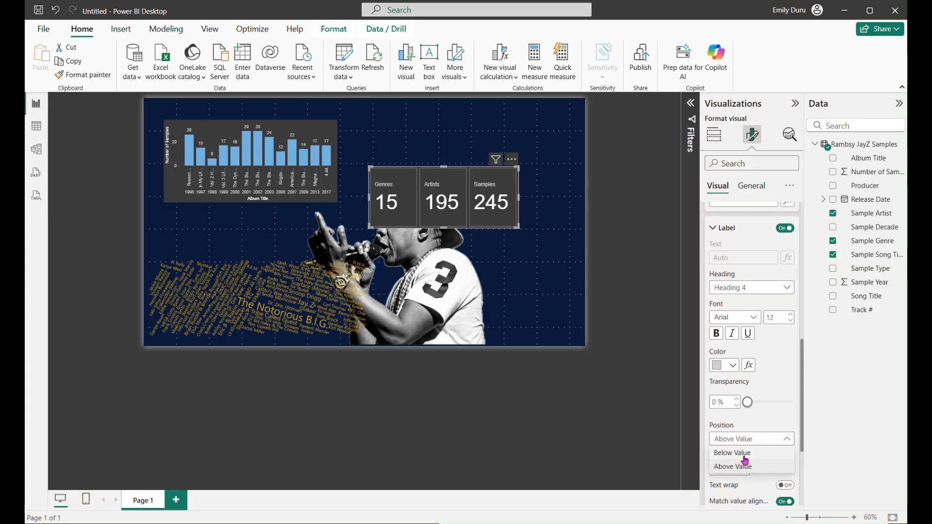
{"action": "left_click", "coordinate": [745, 459]}
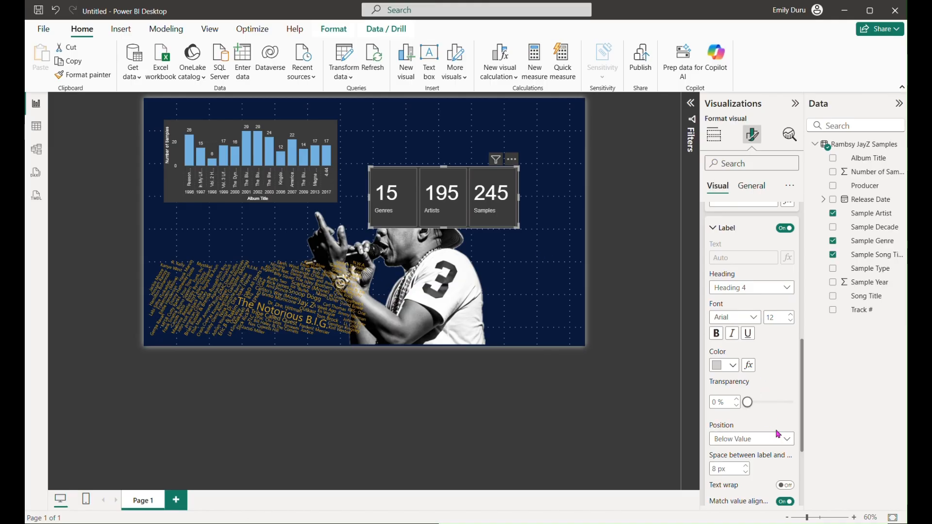
Center the card's callout values horizontally for all series.
{"action": "scroll", "coordinate": [775, 435], "scroll_direction": "down", "scroll_amount": 1}
{"action": "scroll", "coordinate": [777, 431], "scroll_direction": "up", "scroll_amount": 2}
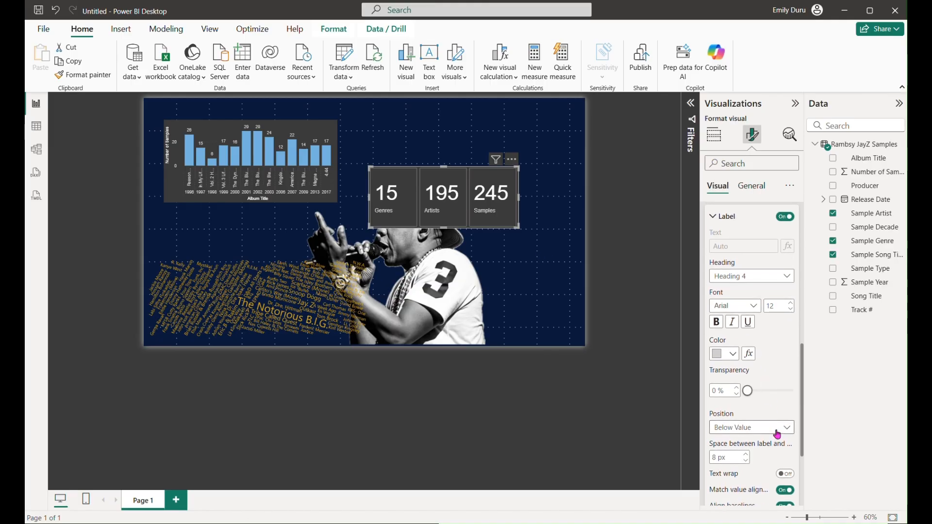
{"action": "scroll", "coordinate": [777, 434], "scroll_direction": "up", "scroll_amount": 3}
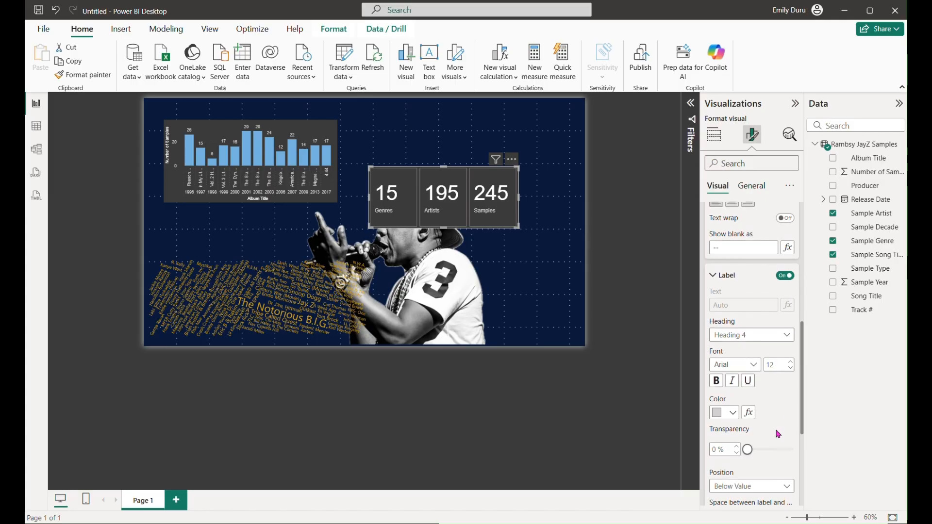
{"action": "scroll", "coordinate": [734, 252], "scroll_direction": "up", "scroll_amount": 8}
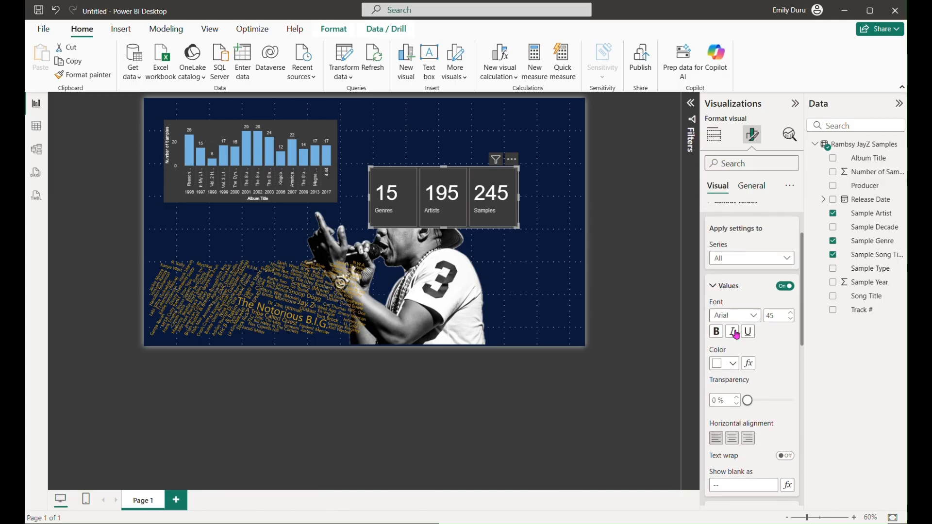
{"action": "left_click", "coordinate": [732, 438]}
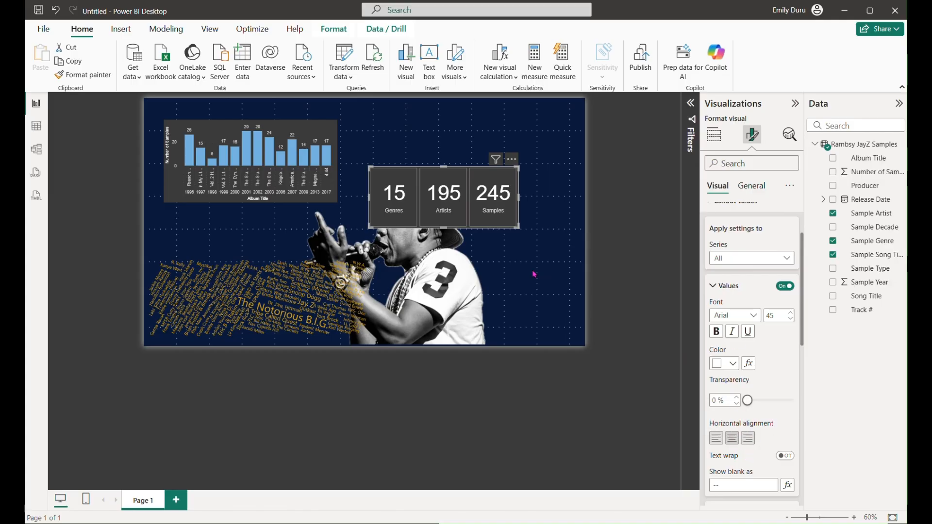
Set the card's callout values to font size 49 and make them bold.
{"action": "left_click", "coordinate": [790, 313]}
{"action": "left_click", "coordinate": [790, 314]}
{"action": "left_click", "coordinate": [790, 314]}
{"action": "left_click", "coordinate": [791, 314]}
{"action": "left_click", "coordinate": [716, 332]}
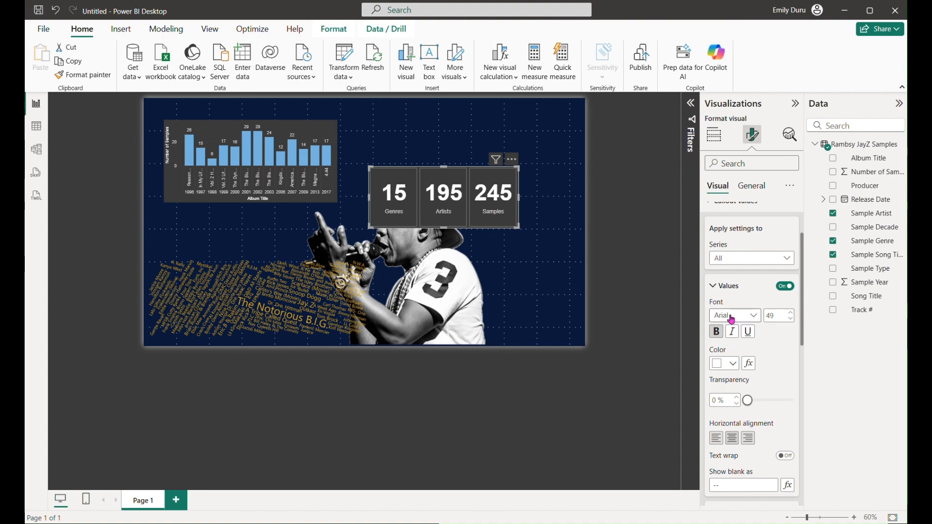
Set the font size of the card's callout labels to 20.
{"action": "scroll", "coordinate": [772, 375], "scroll_direction": "down", "scroll_amount": 4}
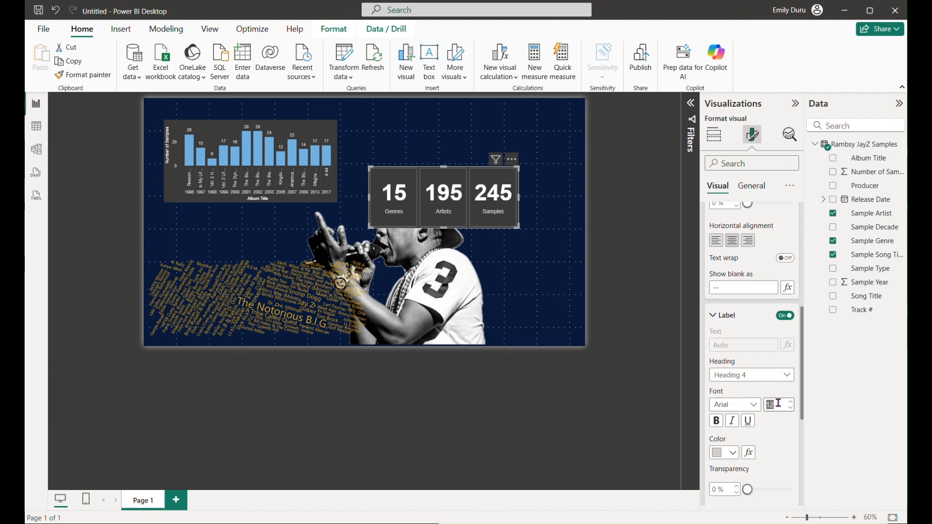
{"action": "type", "text": "28"}
{"action": "scroll", "coordinate": [780, 374], "scroll_direction": "down", "scroll_amount": 2}
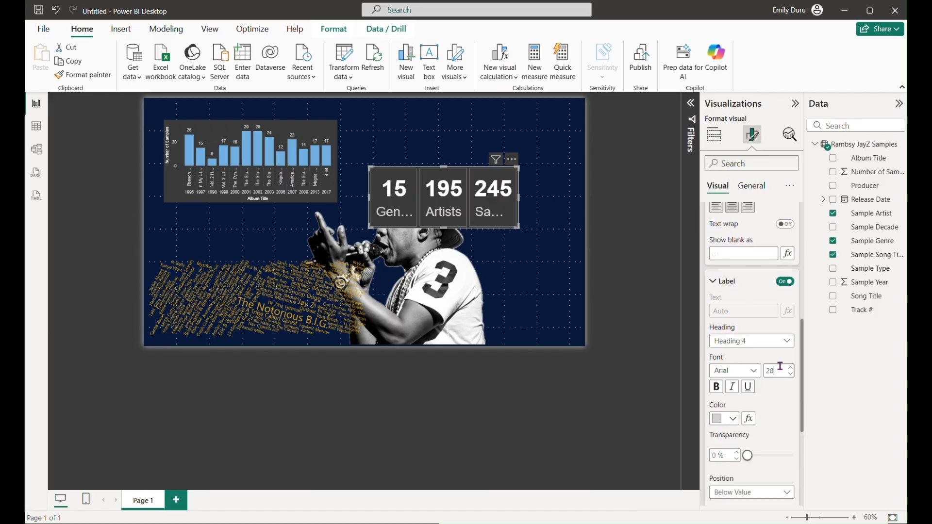
{"action": "double_click", "coordinate": [780, 371]}
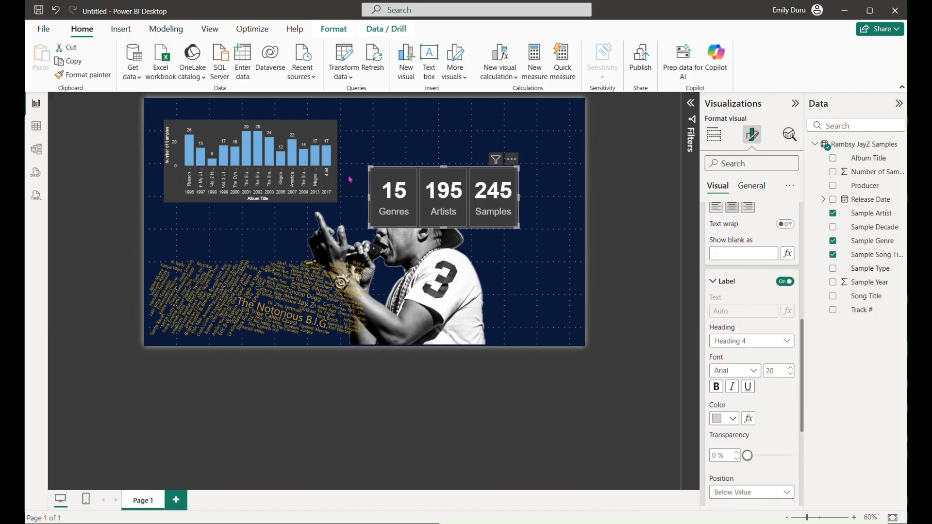
Widen the card, set its callout label font size to 18, and place it beside the column chart.
{"action": "left_click_drag", "start_coordinate": [374, 199], "coordinate": [319, 176]}
{"action": "left_click_drag", "start_coordinate": [508, 219], "coordinate": [473, 199]}
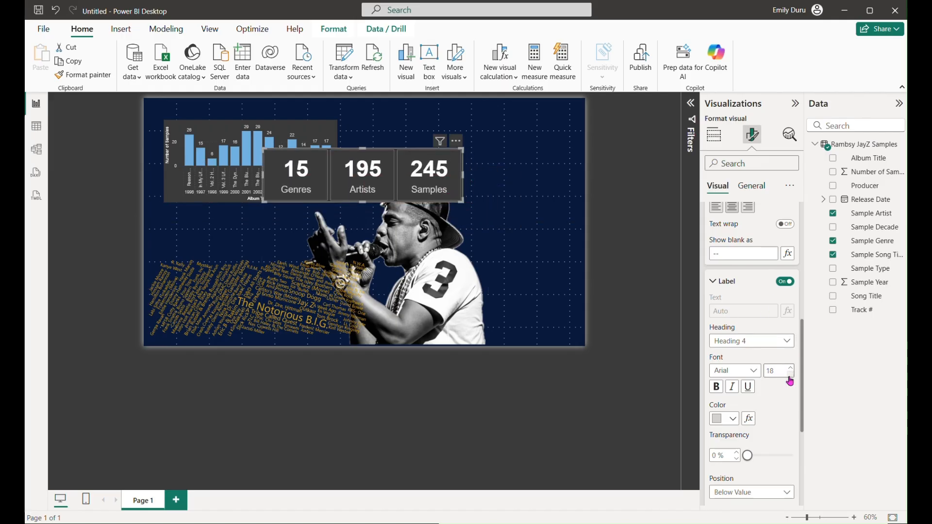
{"action": "scroll", "coordinate": [761, 297], "scroll_direction": "up", "scroll_amount": 5}
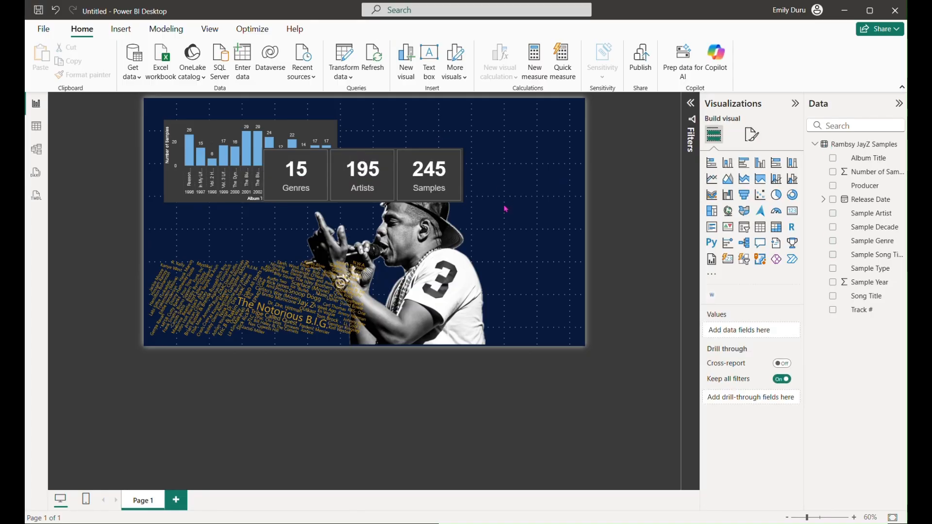
{"action": "left_click_drag", "start_coordinate": [393, 156], "coordinate": [498, 129]}
{"action": "left_click_drag", "start_coordinate": [565, 172], "coordinate": [511, 172]}
Add an enlarged treemap below the card with Sample Genre as the category and Number of Samples as the values.
{"action": "left_click", "coordinate": [529, 195]}
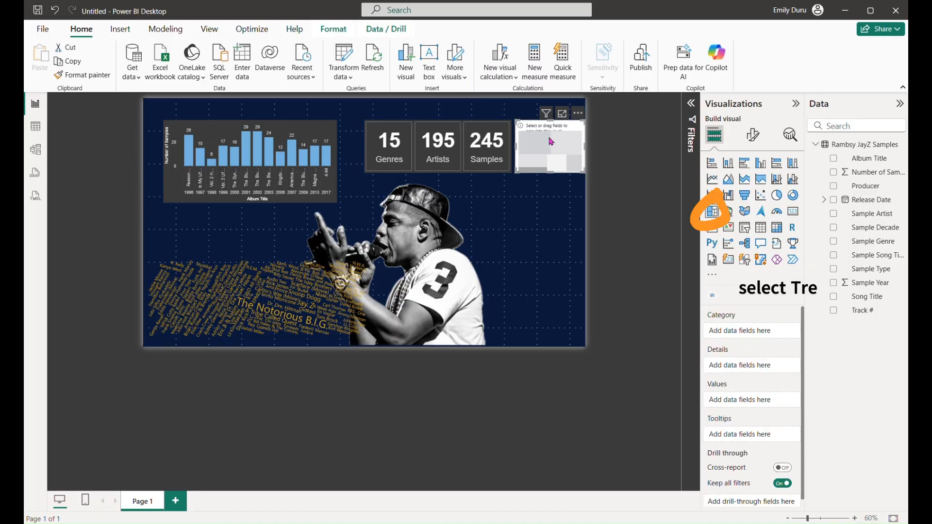
{"action": "left_click_drag", "start_coordinate": [552, 138], "coordinate": [345, 176]}
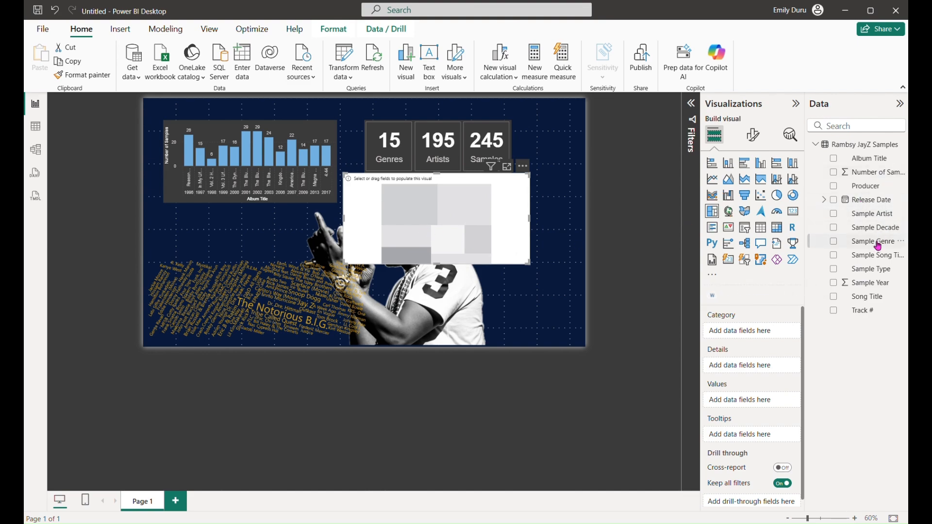
{"action": "left_click_drag", "start_coordinate": [879, 246], "coordinate": [775, 333]}
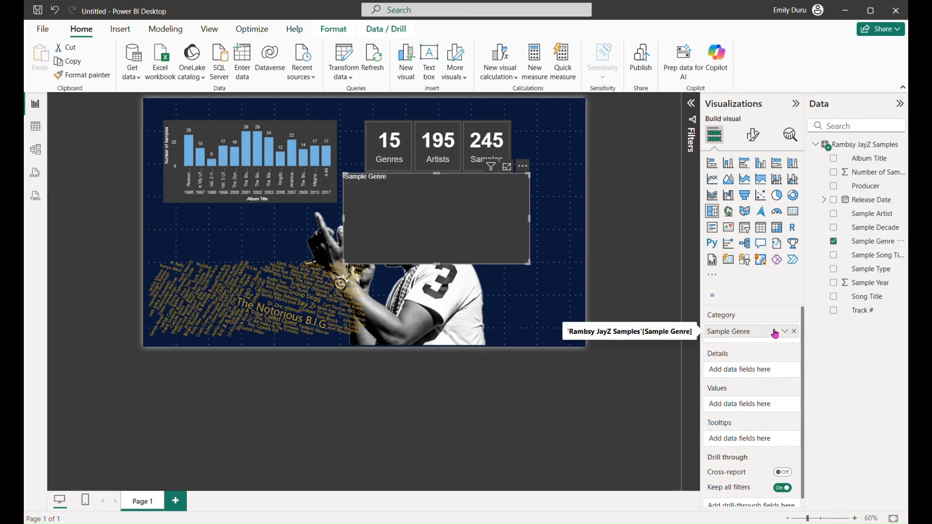
{"action": "mouse_move", "coordinate": [876, 172]}
{"action": "left_mouse_down"}
{"action": "mouse_move", "coordinate": [801, 337]}
{"action": "mouse_move", "coordinate": [764, 371]}
{"action": "mouse_move", "coordinate": [734, 369]}
{"action": "mouse_move", "coordinate": [762, 371]}
{"action": "mouse_move", "coordinate": [764, 406]}
{"action": "left_mouse_up"}
Rename the treemap's value field as Number of Samples and summarize it by Count.
{"action": "double_click", "coordinate": [760, 411]}
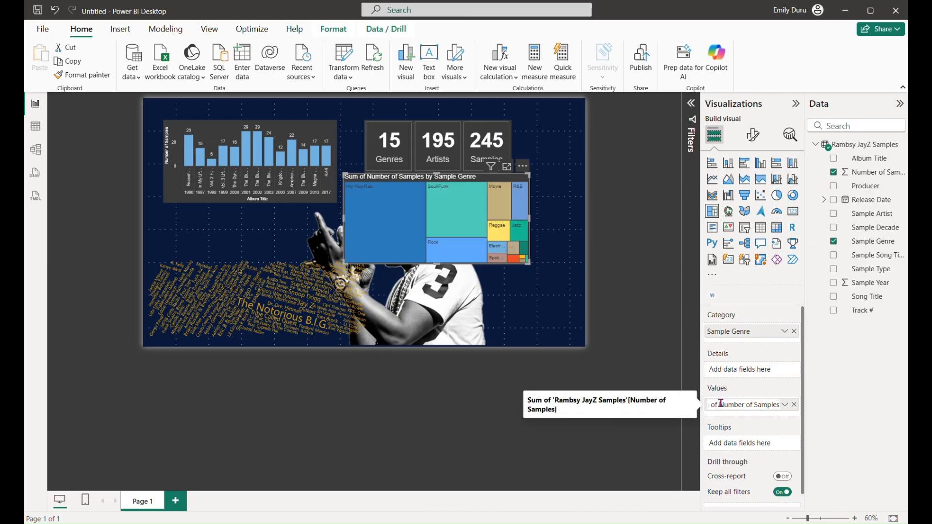
{"action": "key", "text": "Return"}
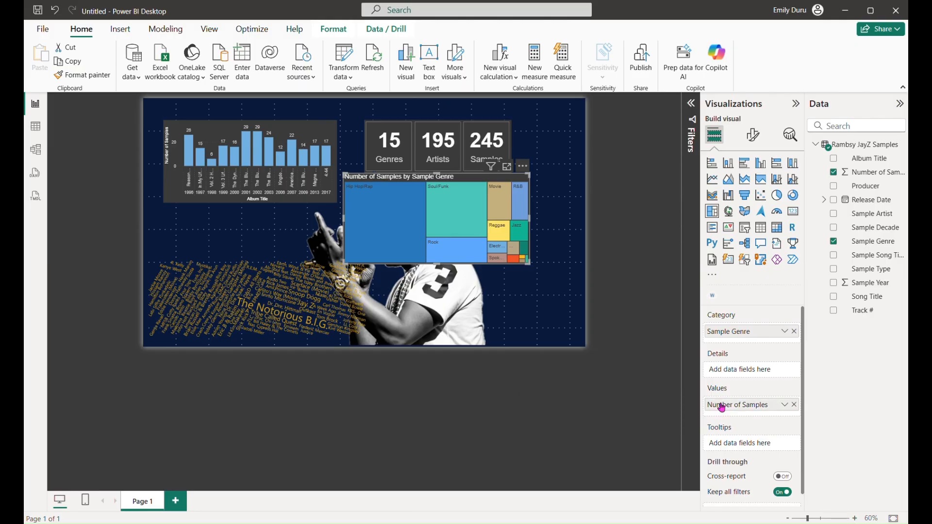
{"action": "mouse_move", "coordinate": [402, 233]}
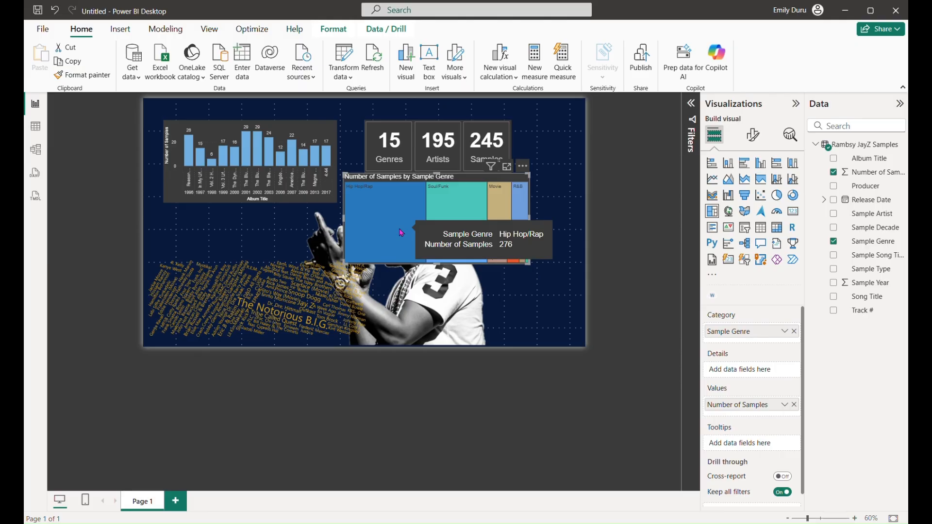
{"action": "left_click", "coordinate": [787, 407]}
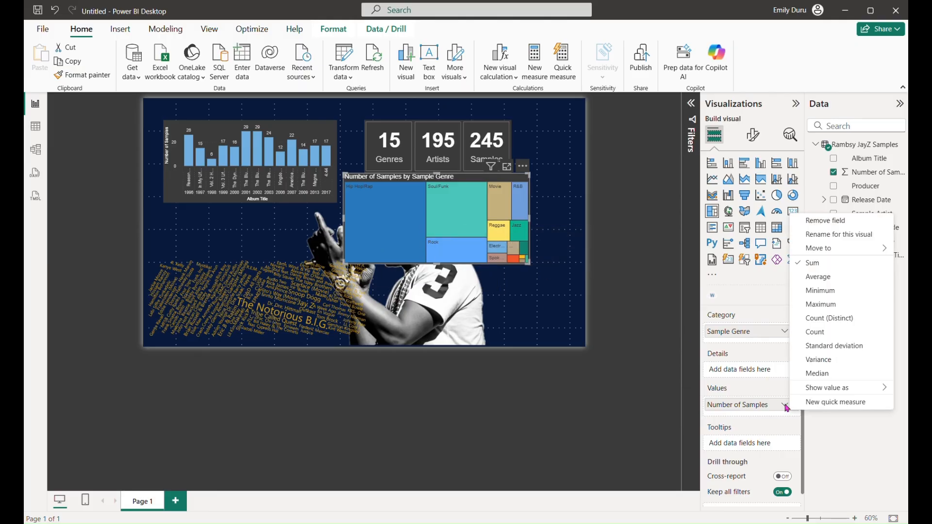
{"action": "left_click", "coordinate": [823, 333]}
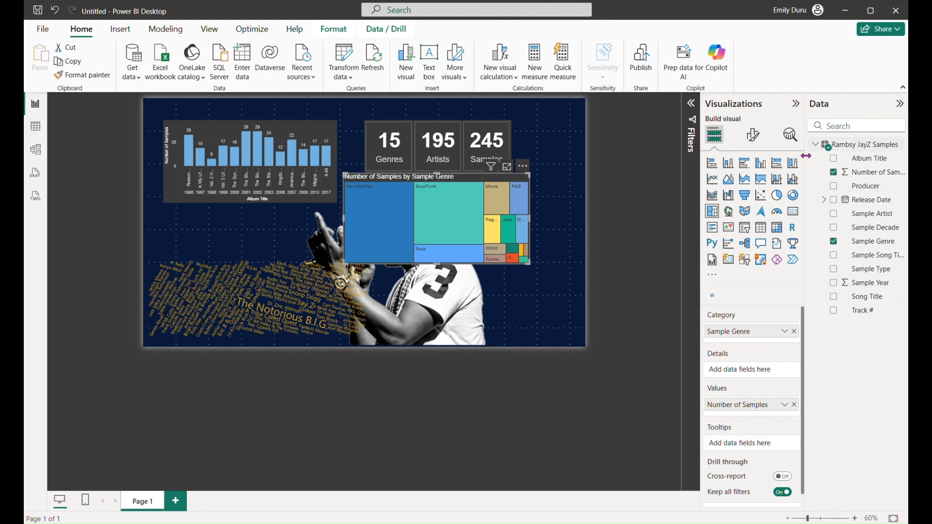
Turn off the treemap's title, and resize and move the treemap to the right half of the canvas.
{"action": "left_click", "coordinate": [758, 139]}
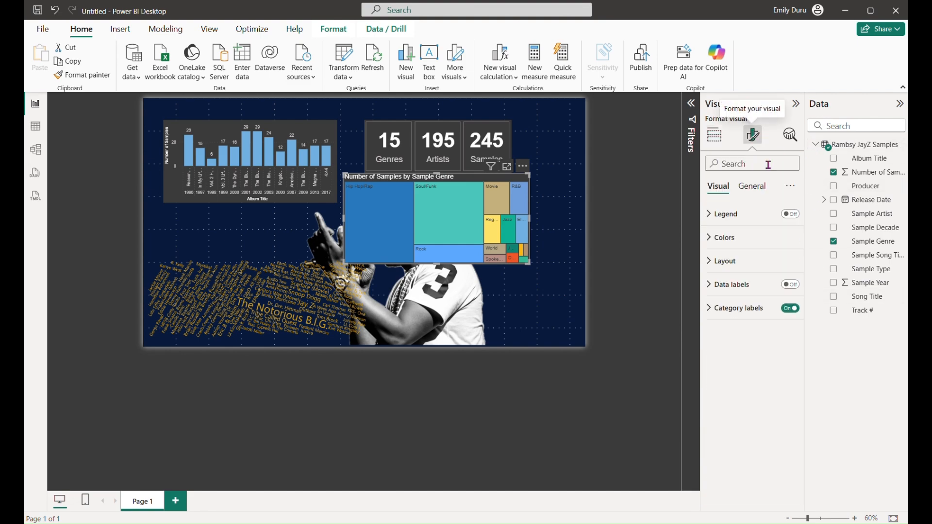
{"action": "left_click", "coordinate": [755, 187]}
{"action": "left_click", "coordinate": [791, 238]}
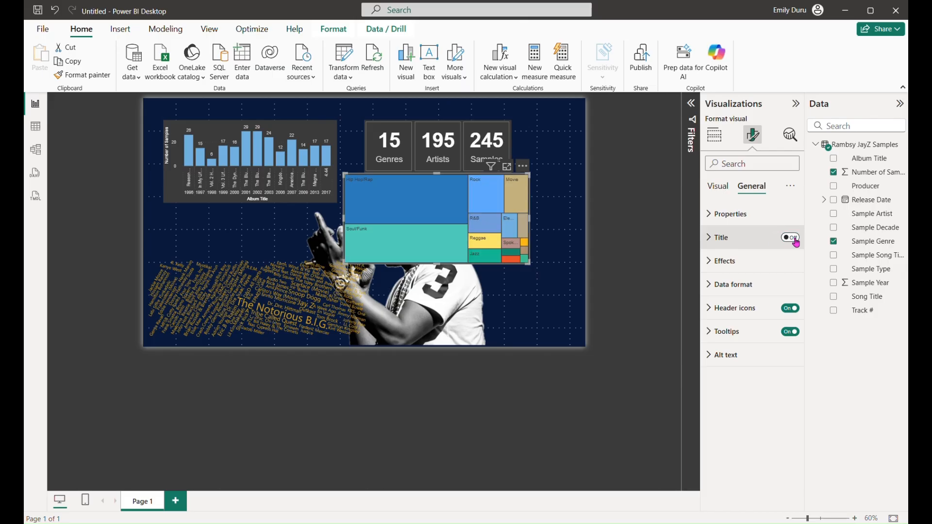
{"action": "left_click_drag", "start_coordinate": [344, 174], "coordinate": [389, 181]}
{"action": "left_click_drag", "start_coordinate": [421, 210], "coordinate": [458, 244]}
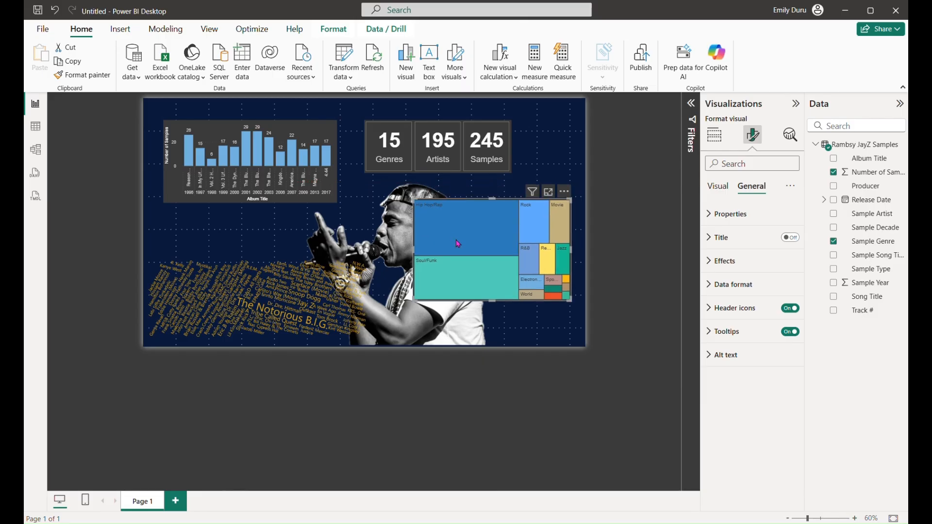
{"action": "left_click_drag", "start_coordinate": [413, 200], "coordinate": [435, 189]}
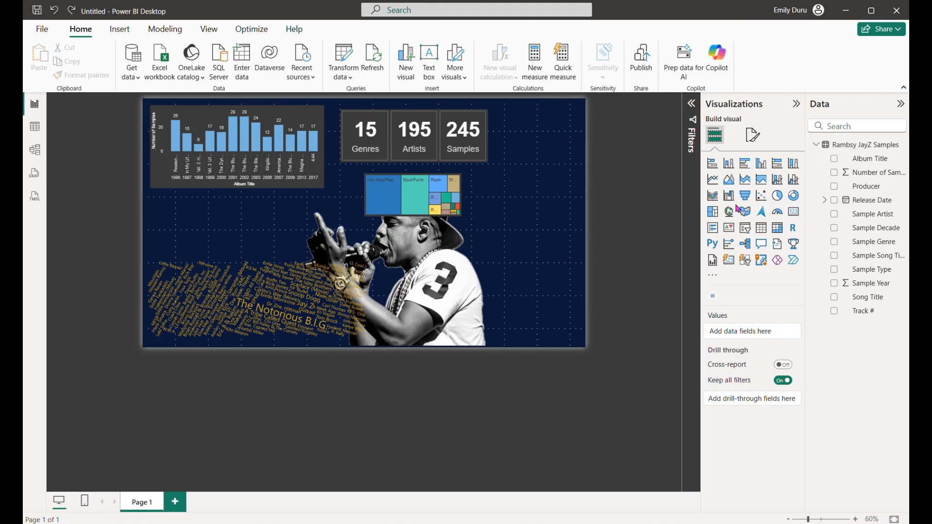
Add a large funnel chart over the picture with Sample Decade as the category and Number of Samples as the values.
{"action": "left_click", "coordinate": [745, 196]}
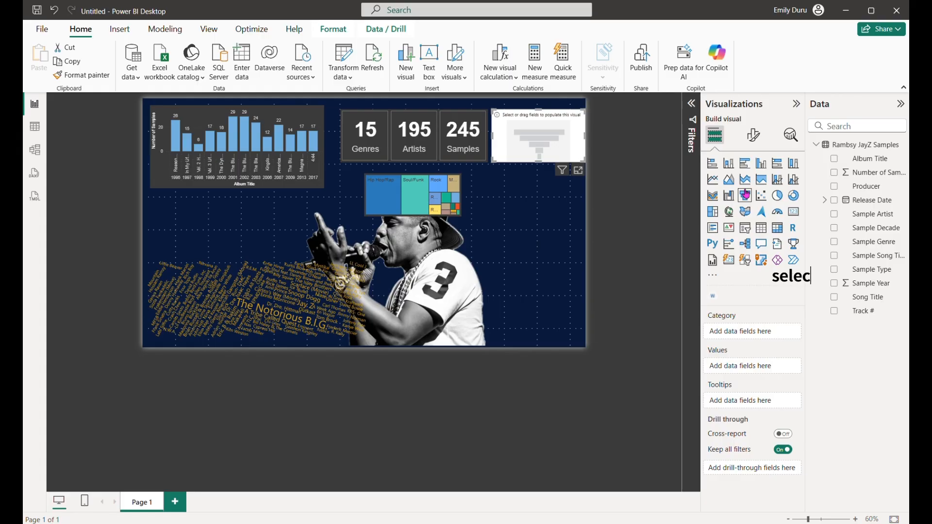
{"action": "left_click_drag", "start_coordinate": [506, 130], "coordinate": [337, 136]}
{"action": "left_click_drag", "start_coordinate": [420, 206], "coordinate": [423, 275]}
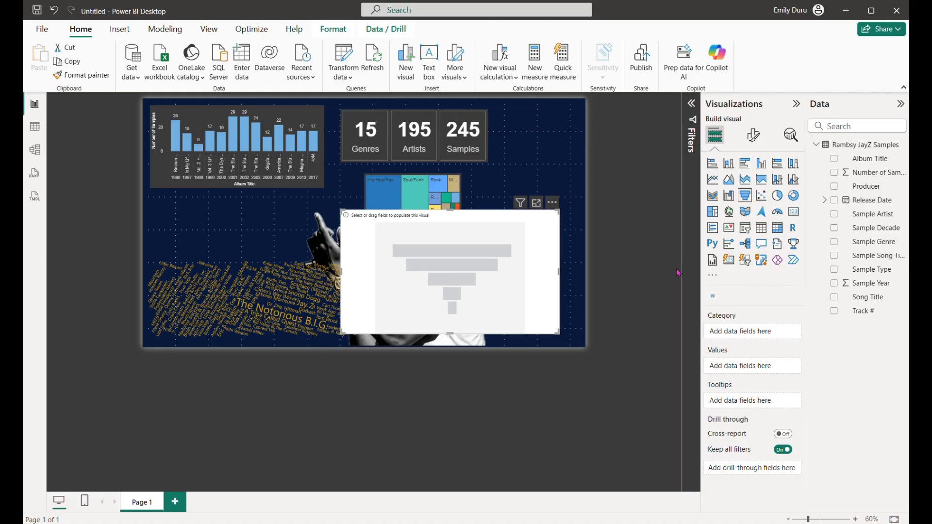
{"action": "left_click_drag", "start_coordinate": [871, 237], "coordinate": [770, 339]}
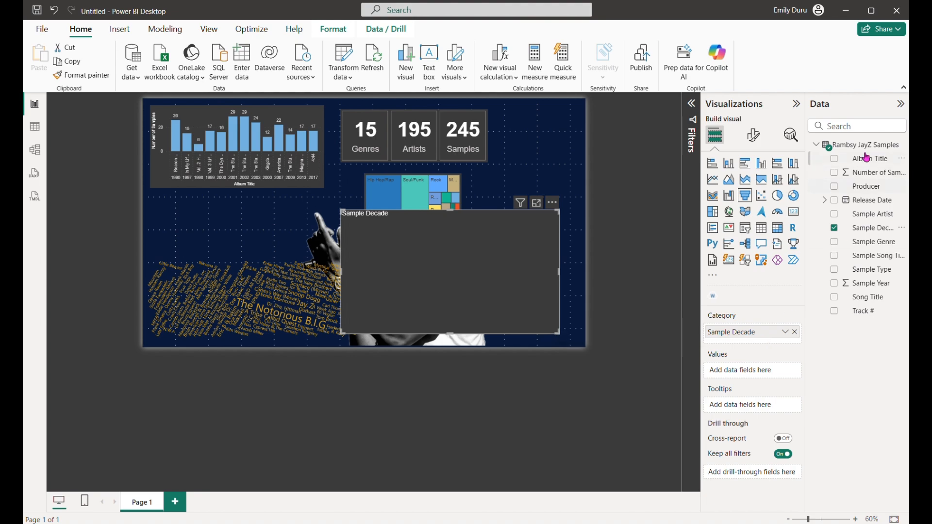
{"action": "left_click_drag", "start_coordinate": [877, 178], "coordinate": [770, 373]}
Summarize the funnel chart's Number of Samples by Count and turn off its conversion rate label.
{"action": "left_click", "coordinate": [787, 374]}
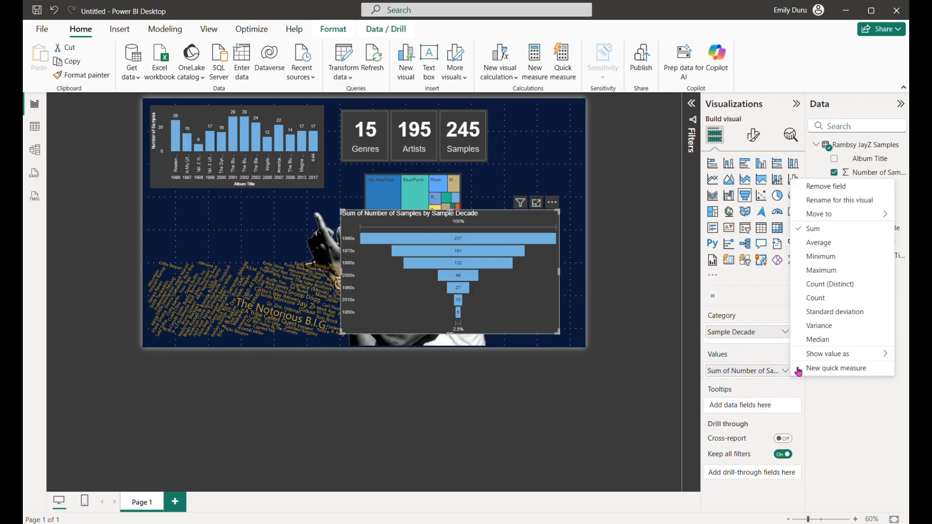
{"action": "left_click", "coordinate": [787, 298]}
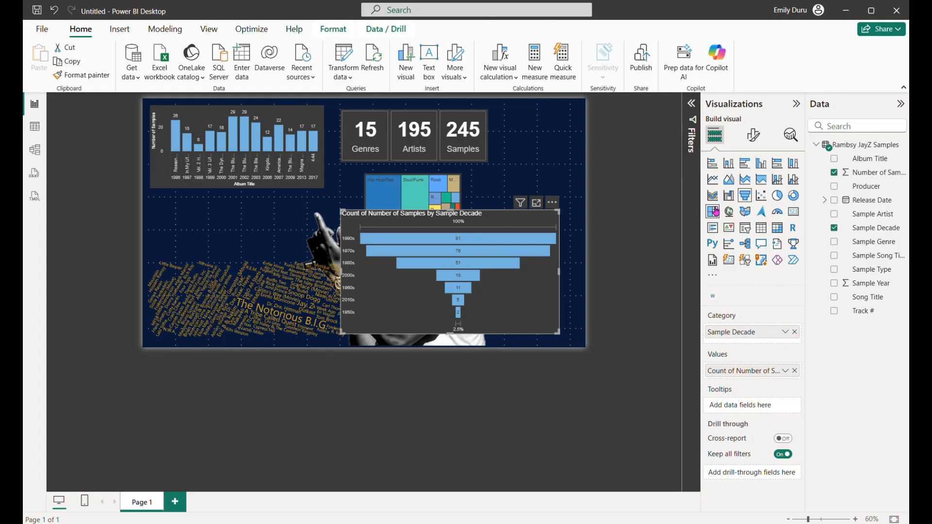
{"action": "left_click", "coordinate": [754, 135]}
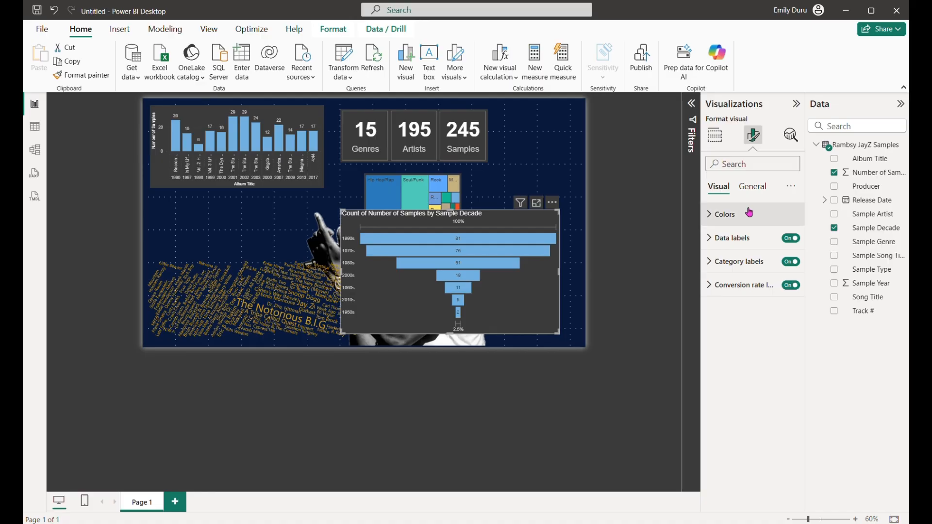
{"action": "left_click", "coordinate": [790, 286]}
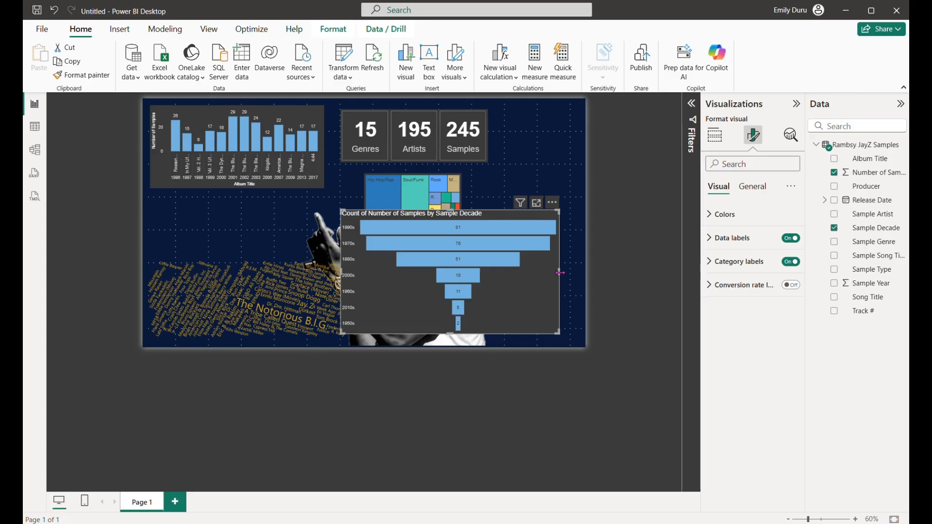
Shrink the funnel chart into the canvas's lower-right corner and turn off its title.
{"action": "left_click_drag", "start_coordinate": [560, 273], "coordinate": [557, 304]}
{"action": "left_click_drag", "start_coordinate": [415, 218], "coordinate": [387, 243]}
{"action": "left_click", "coordinate": [752, 187]}
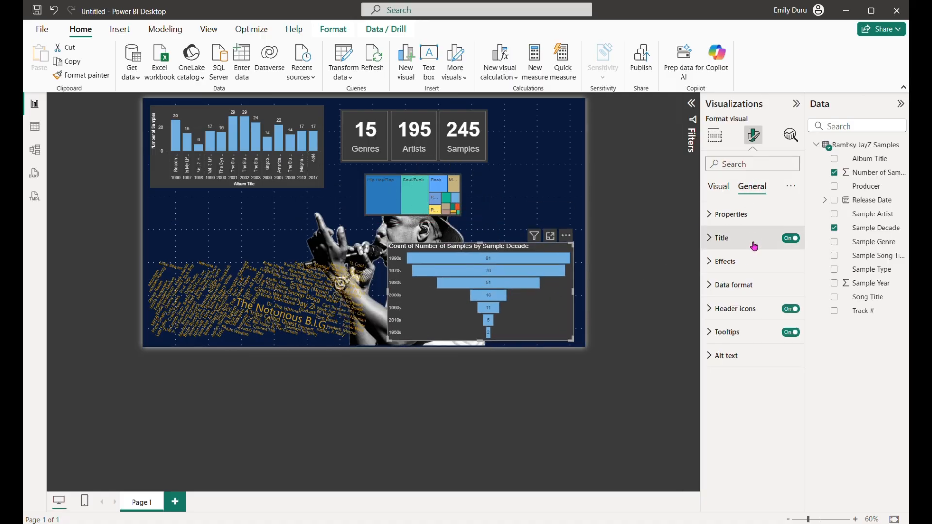
{"action": "left_click", "coordinate": [797, 239]}
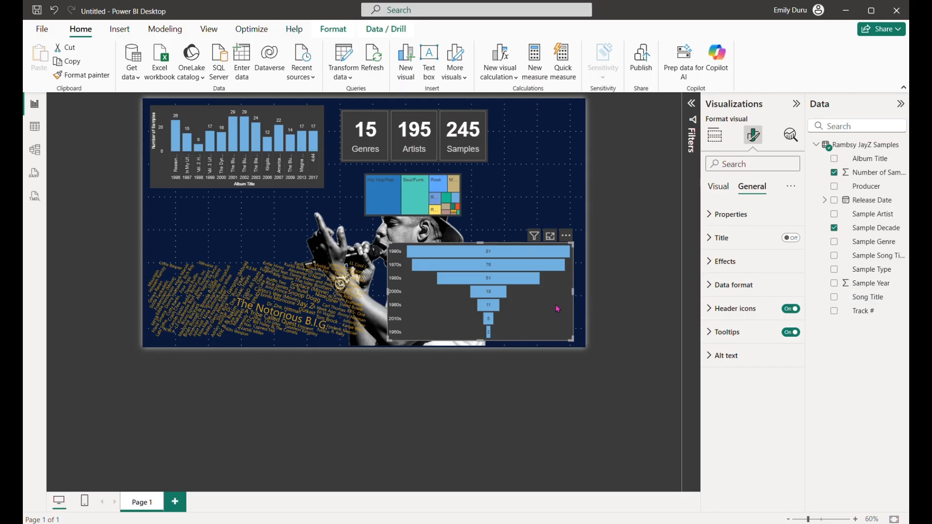
{"action": "left_click", "coordinate": [521, 213]}
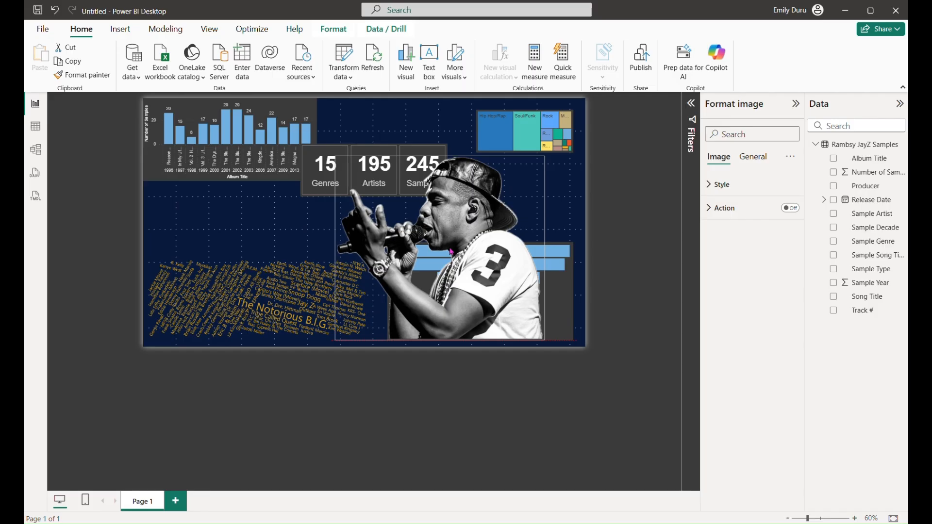
Set the font size of the card's callout labels to 15.
{"action": "left_click", "coordinate": [393, 178]}
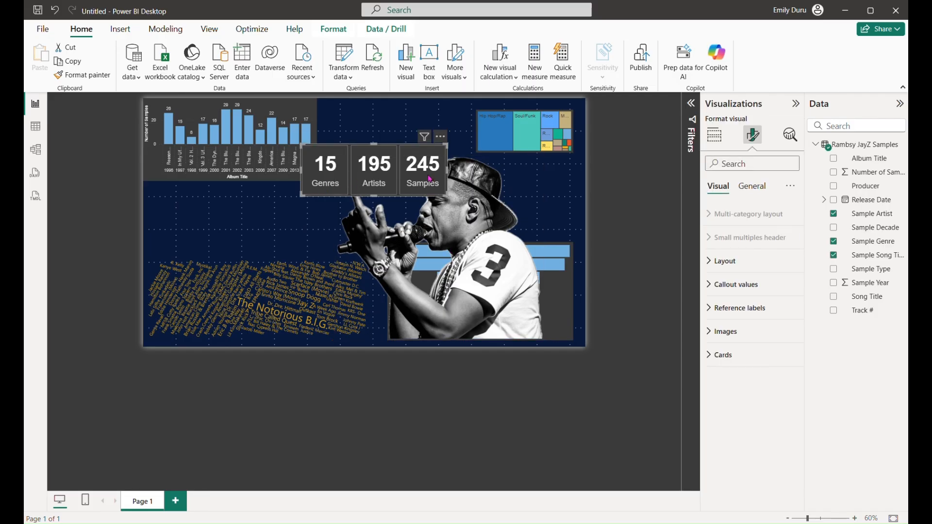
{"action": "left_click", "coordinate": [752, 186]}
{"action": "left_click", "coordinate": [719, 186]}
{"action": "left_click", "coordinate": [747, 284]}
{"action": "scroll", "coordinate": [749, 397], "scroll_direction": "down", "scroll_amount": 3}
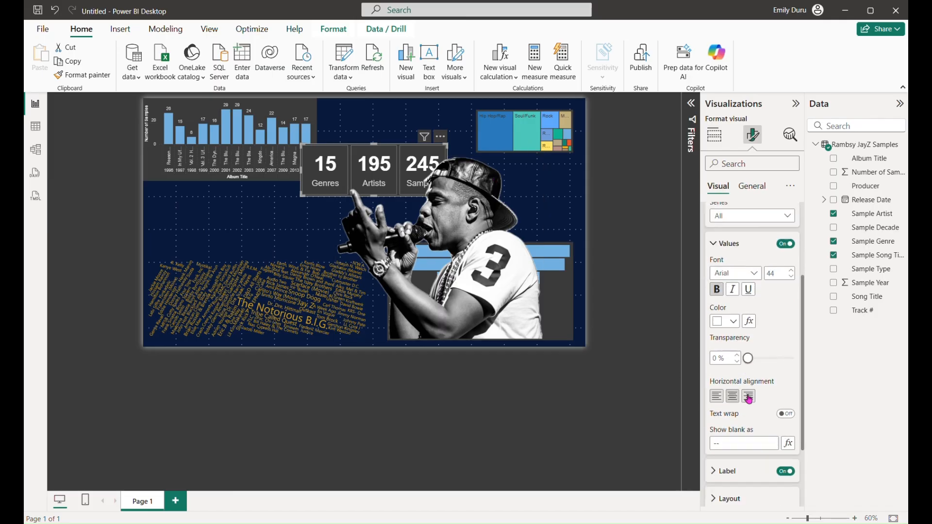
{"action": "scroll", "coordinate": [746, 371], "scroll_direction": "down", "scroll_amount": 2}
{"action": "left_click", "coordinate": [746, 373]}
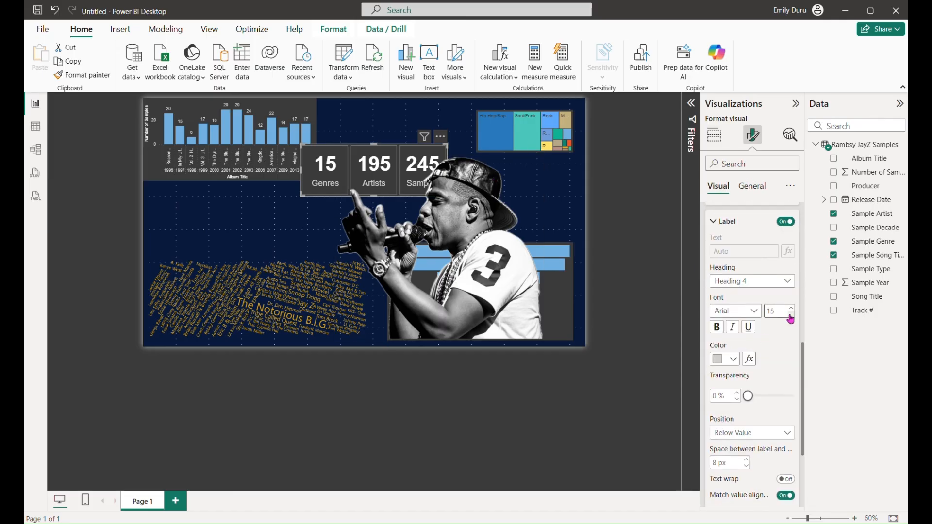
{"action": "left_click", "coordinate": [715, 135]}
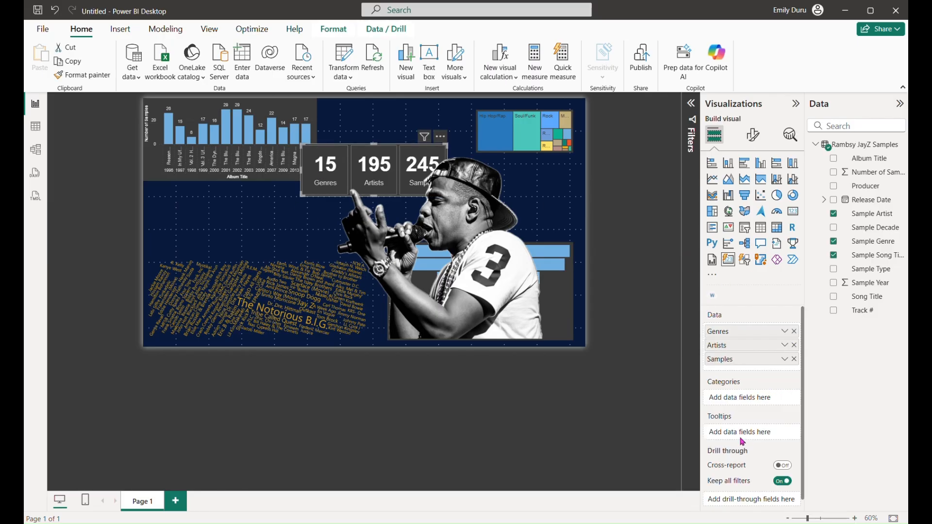
Move the picture down to the canvas's bottom edge and shift the card slightly down and left.
{"action": "left_click_drag", "start_coordinate": [470, 242], "coordinate": [450, 248]}
{"action": "left_click_drag", "start_coordinate": [358, 162], "coordinate": [343, 173]}
{"action": "left_click", "coordinate": [454, 221]}
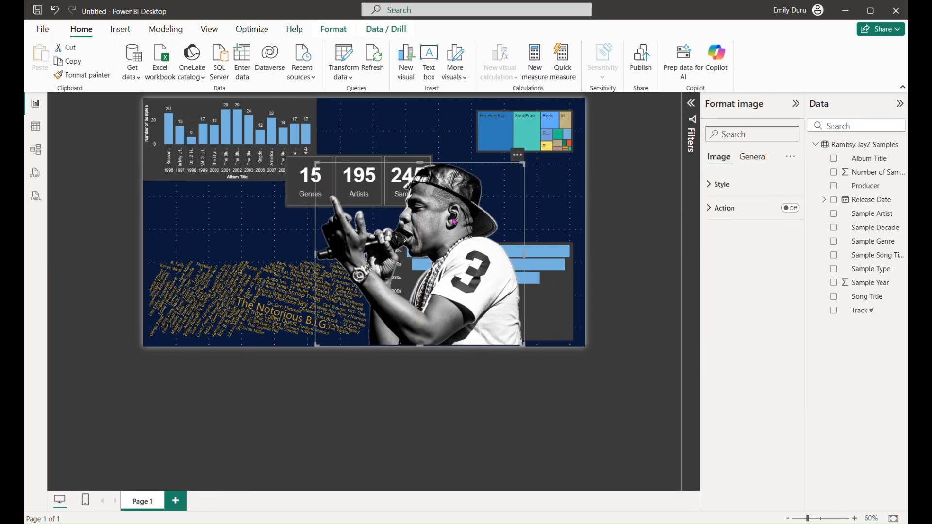
{"action": "left_click", "coordinate": [402, 381]}
Shrink the picture from its upper-left corner and align it along the canvas's bottom edge beside the word cloud.
{"action": "left_click_drag", "start_coordinate": [426, 318], "coordinate": [448, 319]}
{"action": "left_click_drag", "start_coordinate": [339, 166], "coordinate": [361, 184]}
{"action": "left_click_drag", "start_coordinate": [427, 301], "coordinate": [397, 302]}
Adjust the word cloud's right and upper edges so it fits beside the picture.
{"action": "left_click", "coordinate": [274, 322]}
{"action": "left_click", "coordinate": [271, 322]}
{"action": "left_click", "coordinate": [260, 266]}
{"action": "left_click_drag", "start_coordinate": [369, 303], "coordinate": [375, 304]}
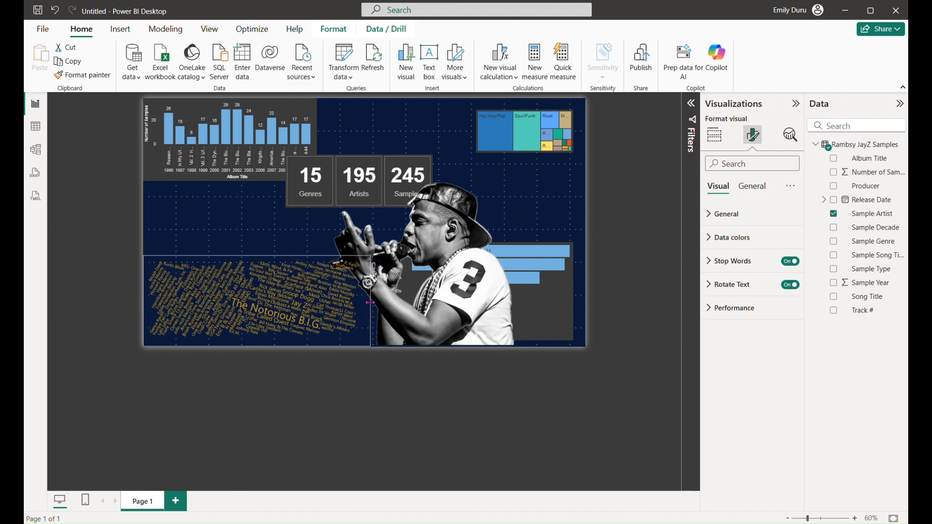
{"action": "left_click_drag", "start_coordinate": [258, 256], "coordinate": [406, 266]}
{"action": "left_click", "coordinate": [246, 245]}
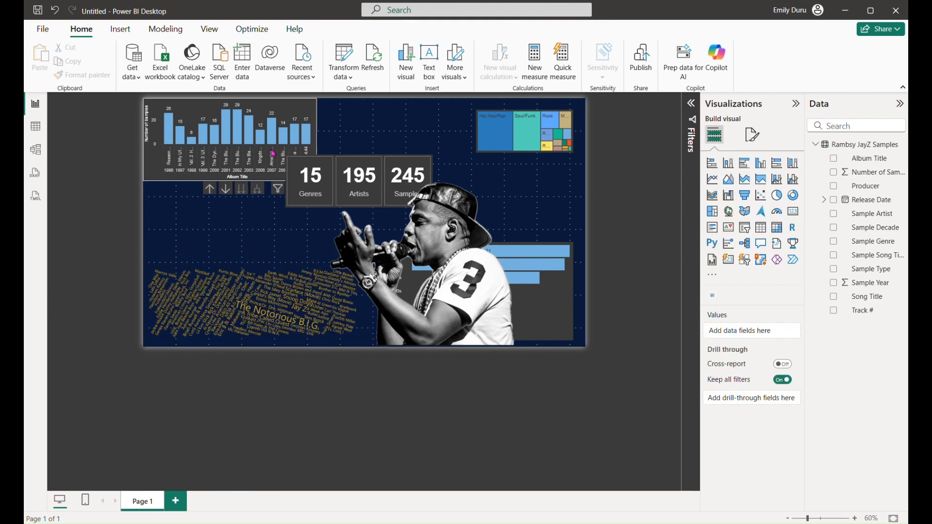
Make the column chart taller and place it just above the word cloud, and shift the card slightly right.
{"action": "left_click_drag", "start_coordinate": [170, 178], "coordinate": [170, 239]}
{"action": "left_click_drag", "start_coordinate": [317, 159], "coordinate": [301, 136]}
{"action": "left_click_drag", "start_coordinate": [157, 218], "coordinate": [183, 234]}
{"action": "left_click_drag", "start_coordinate": [391, 167], "coordinate": [410, 166]}
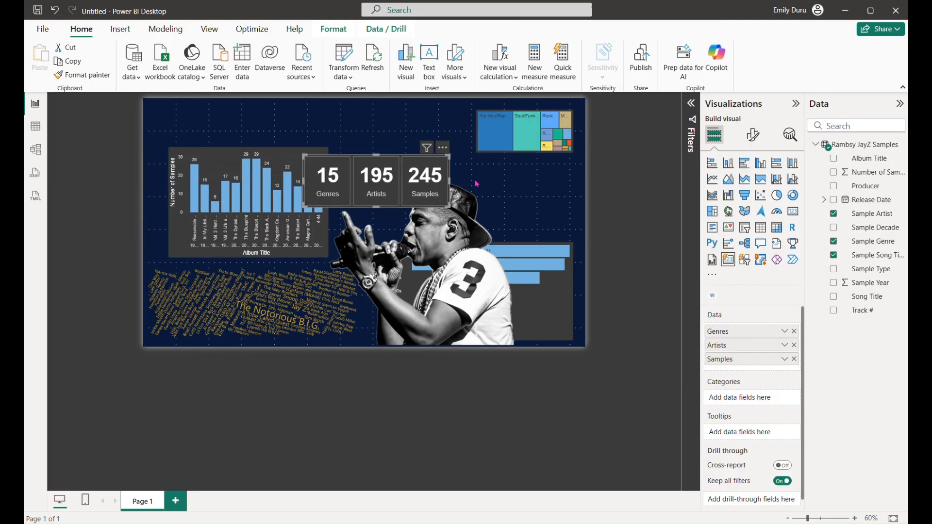
Shift the card and the column chart slightly left, and enlarge the canvas in both height and width.
{"action": "left_click_drag", "start_coordinate": [305, 156], "coordinate": [293, 164]}
{"action": "left_click", "coordinate": [333, 193]}
{"action": "left_click", "coordinate": [333, 193]}
{"action": "left_click", "coordinate": [308, 162]}
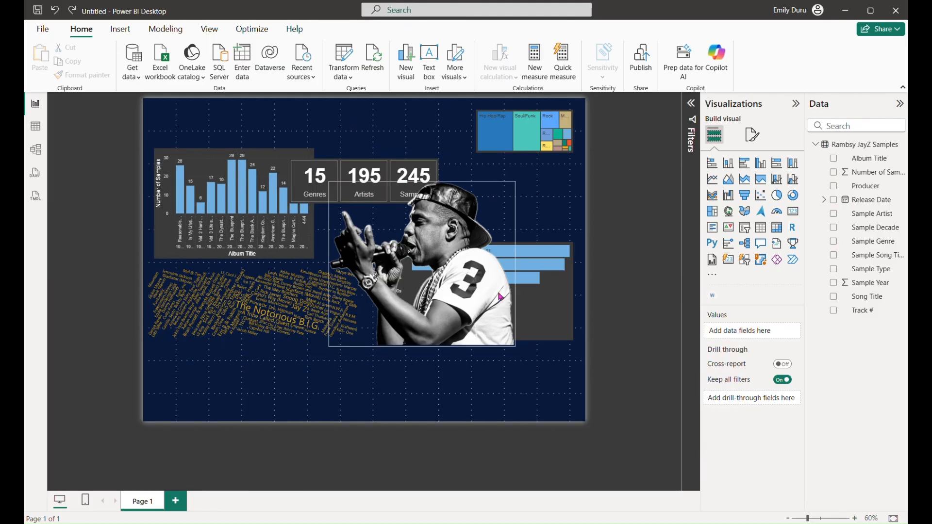
{"action": "left_click", "coordinate": [753, 138]}
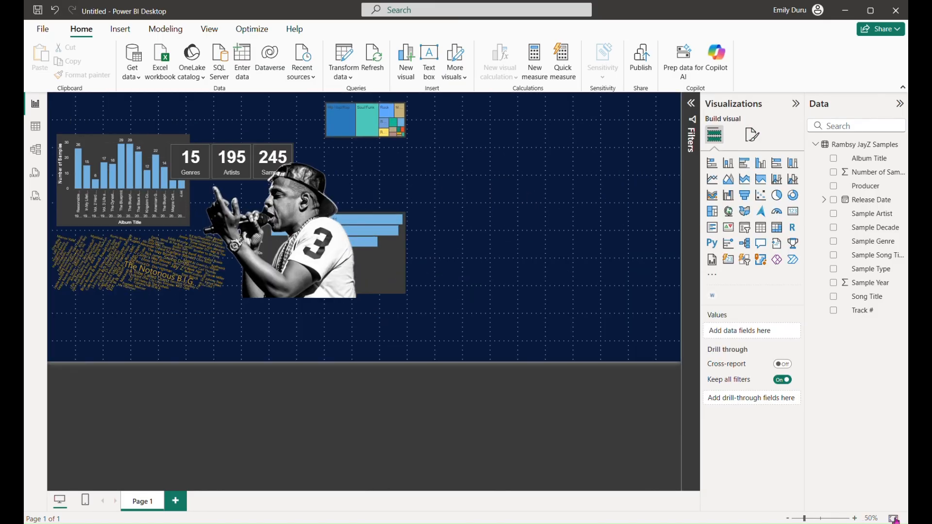
Enlarge the picture along the larger canvas's bottom edge, and place the card over its upper-left area below the treemap.
{"action": "left_click_drag", "start_coordinate": [280, 231], "coordinate": [425, 294]}
{"action": "left_click_drag", "start_coordinate": [348, 223], "coordinate": [241, 91]}
{"action": "left_click_drag", "start_coordinate": [339, 194], "coordinate": [365, 194]}
{"action": "left_click_drag", "start_coordinate": [205, 159], "coordinate": [297, 154]}
{"action": "left_click_drag", "start_coordinate": [363, 186], "coordinate": [376, 203]}
Resize the word cloud to fill the lower-left corner of the canvas up to the picture, and lower its upper edge.
{"action": "left_click", "coordinate": [223, 254]}
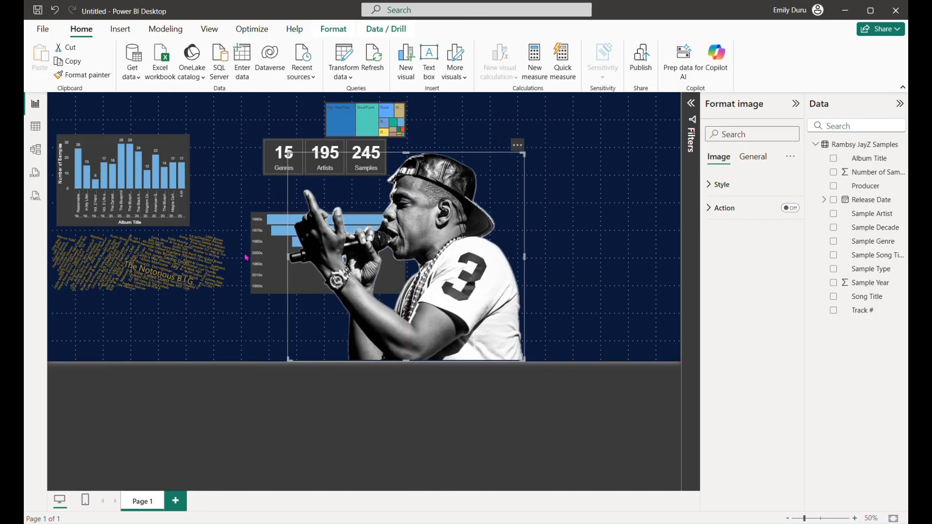
{"action": "left_click_drag", "start_coordinate": [237, 265], "coordinate": [375, 265]}
{"action": "left_click_drag", "start_coordinate": [210, 299], "coordinate": [211, 362]}
{"action": "left_click_drag", "start_coordinate": [376, 264], "coordinate": [341, 265]}
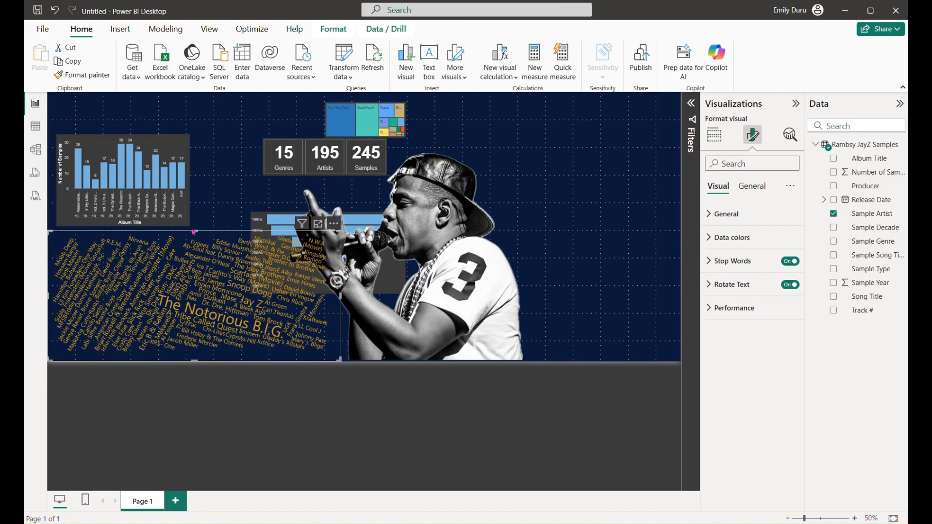
{"action": "left_click_drag", "start_coordinate": [193, 233], "coordinate": [203, 246]}
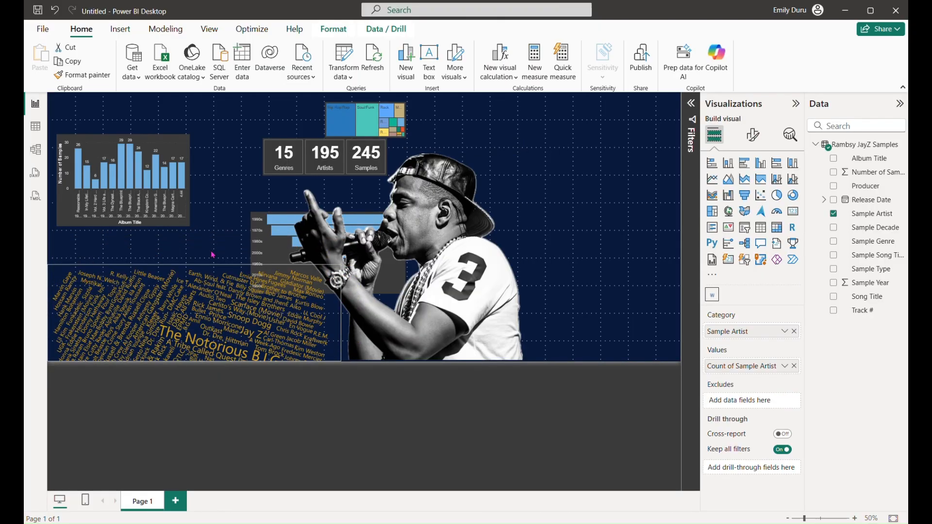
Move the decade funnel from behind the picture to the open area on its right and enlarge it.
{"action": "left_click_drag", "start_coordinate": [286, 284], "coordinate": [559, 321]}
{"action": "left_click_drag", "start_coordinate": [526, 253], "coordinate": [535, 200]}
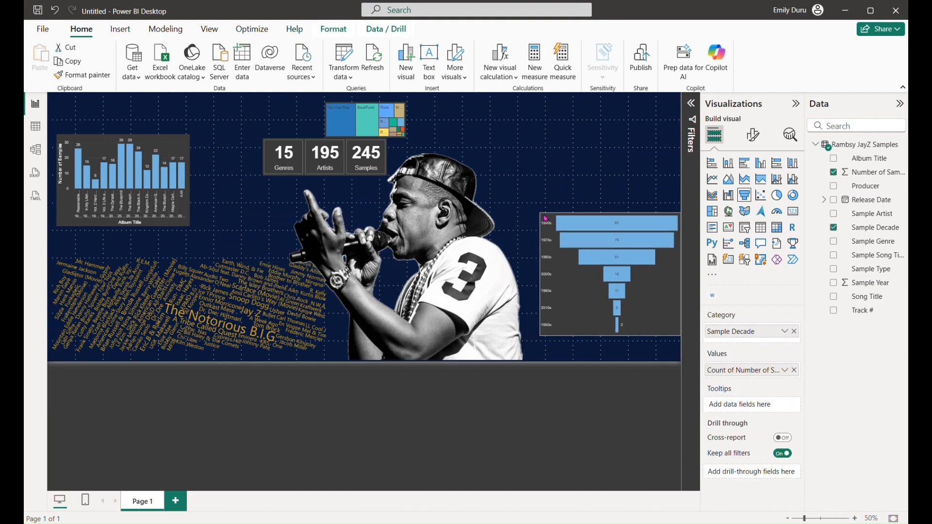
{"action": "left_click_drag", "start_coordinate": [580, 300], "coordinate": [571, 304]}
Set the decade funnel's data label values to font size 13 in white.
{"action": "left_click", "coordinate": [541, 168]}
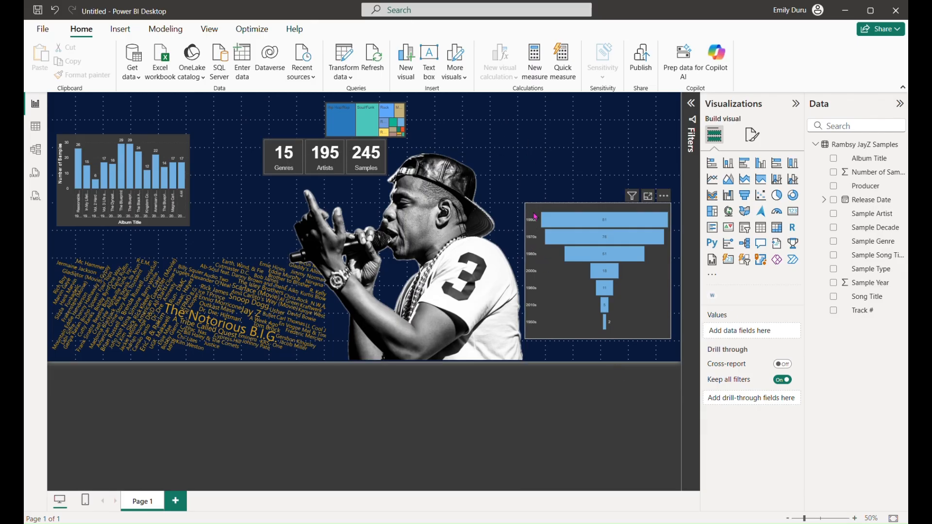
{"action": "left_click", "coordinate": [534, 228]}
{"action": "left_click", "coordinate": [752, 134]}
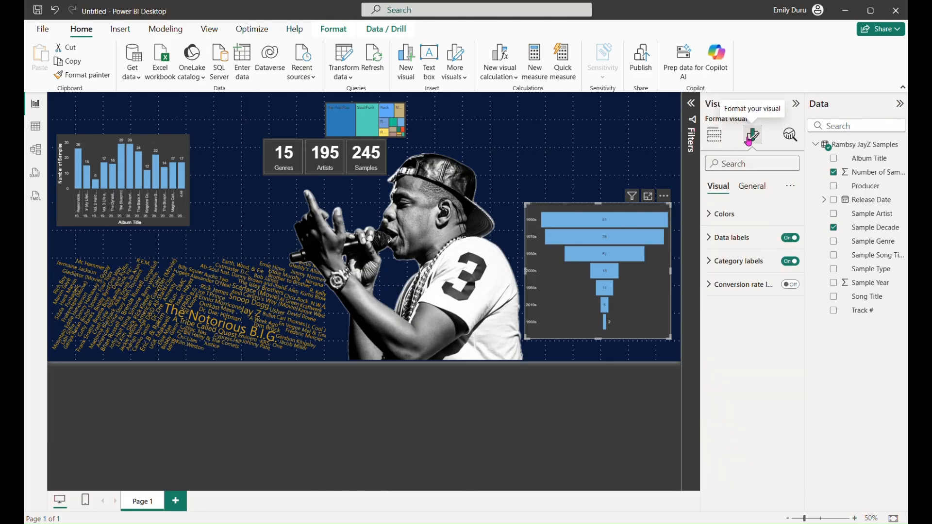
{"action": "left_click", "coordinate": [749, 241]}
{"action": "left_click", "coordinate": [751, 360]}
{"action": "scroll", "coordinate": [751, 369], "scroll_direction": "down", "scroll_amount": 3}
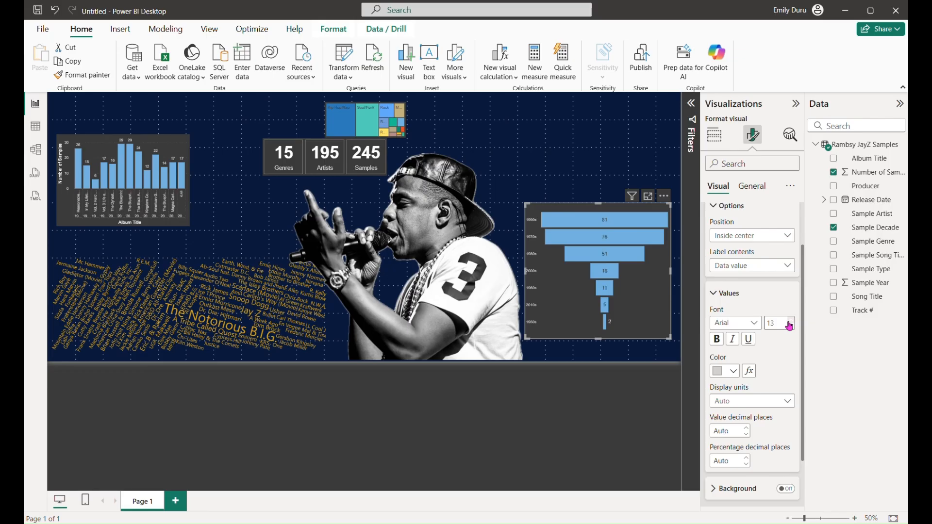
{"action": "left_click", "coordinate": [726, 372]}
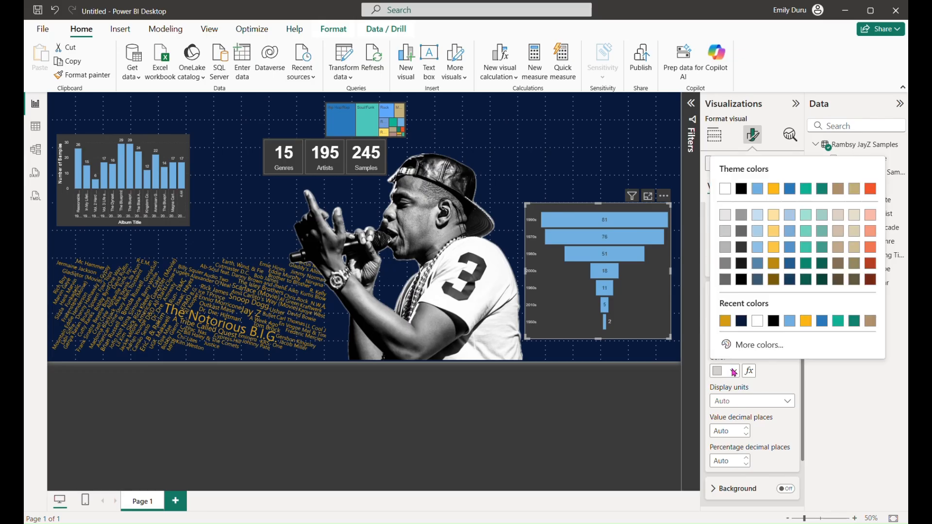
{"action": "left_click", "coordinate": [723, 190]}
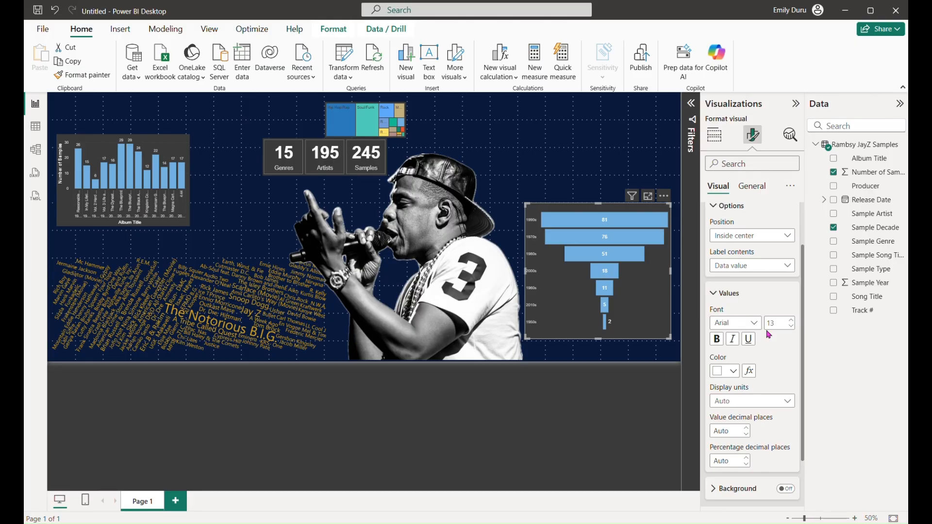
Make the funnel's decade category labels bold with font size 20.
{"action": "scroll", "coordinate": [752, 291], "scroll_direction": "down", "scroll_amount": 3}
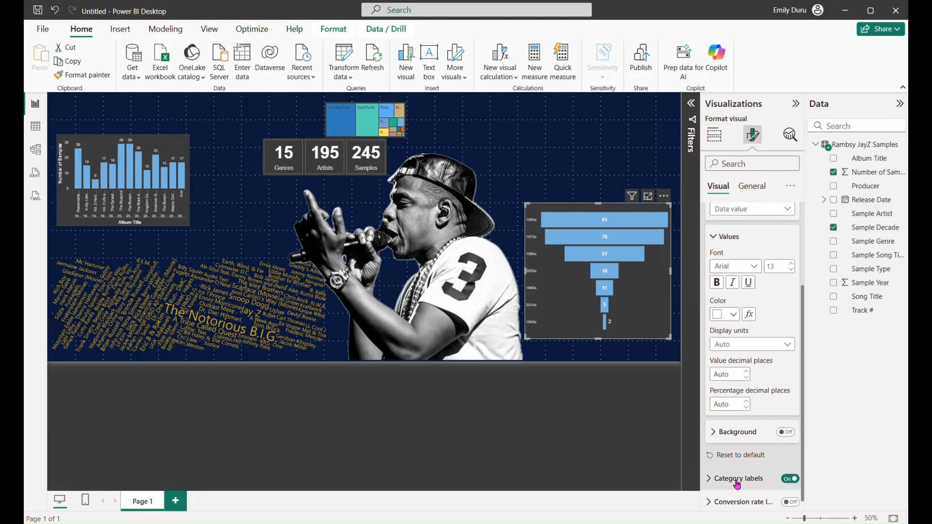
{"action": "left_click", "coordinate": [741, 479]}
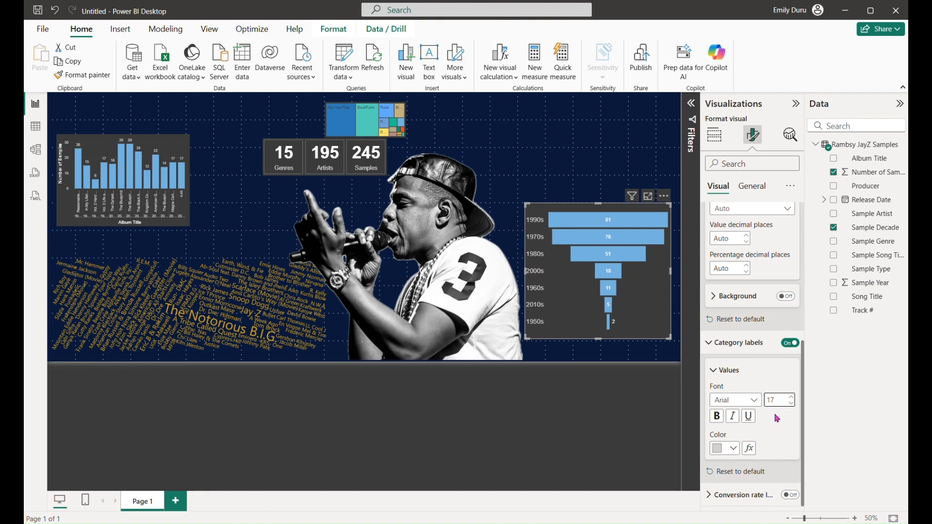
{"action": "left_click", "coordinate": [717, 421]}
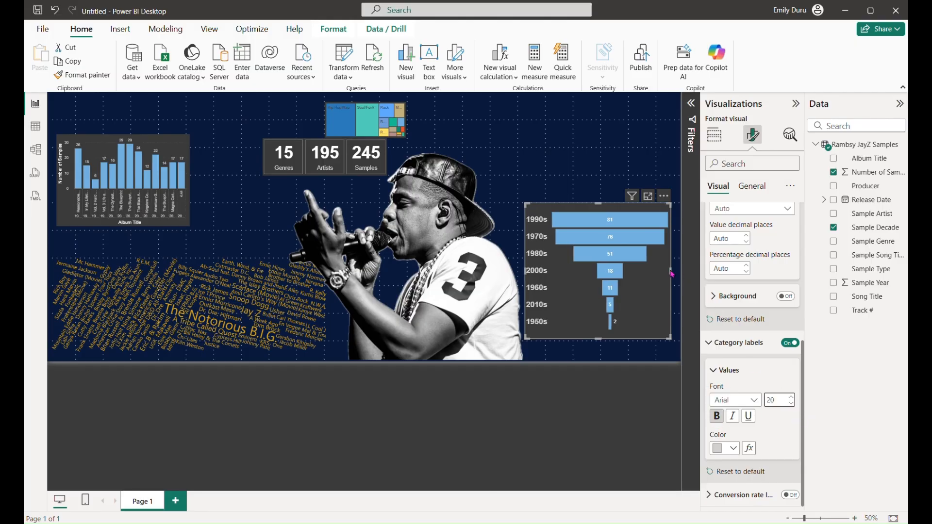
Enable separate color settings for every decade in the funnel.
{"action": "left_click", "coordinate": [715, 135]}
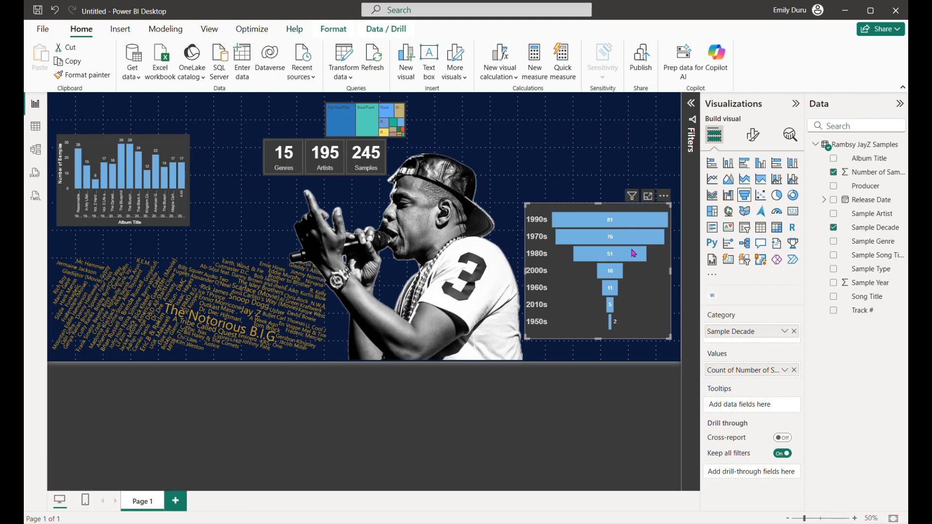
{"action": "left_click", "coordinate": [753, 138]}
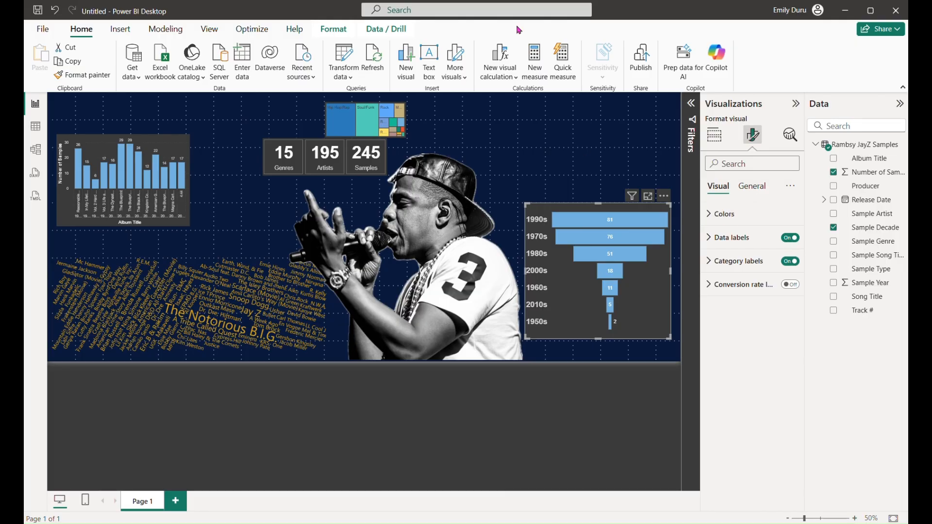
{"action": "left_click", "coordinate": [744, 214]}
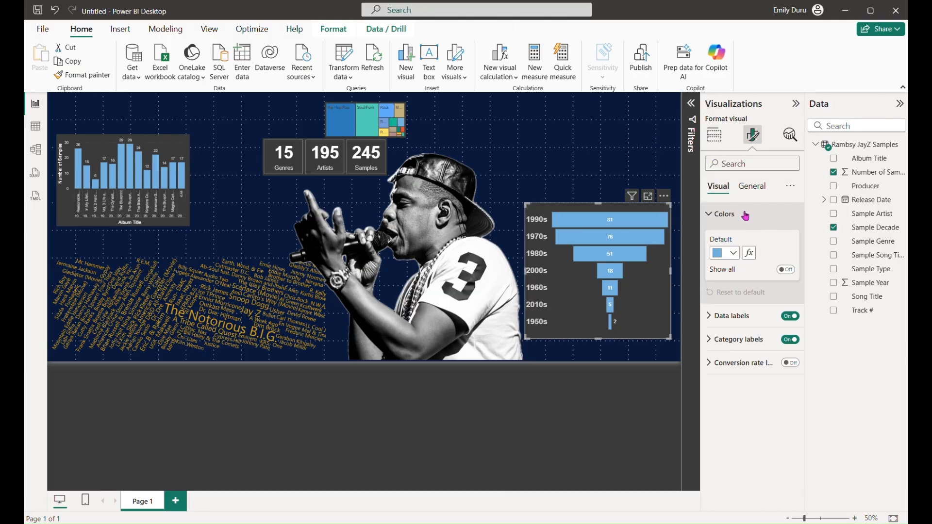
{"action": "left_click", "coordinate": [788, 270]}
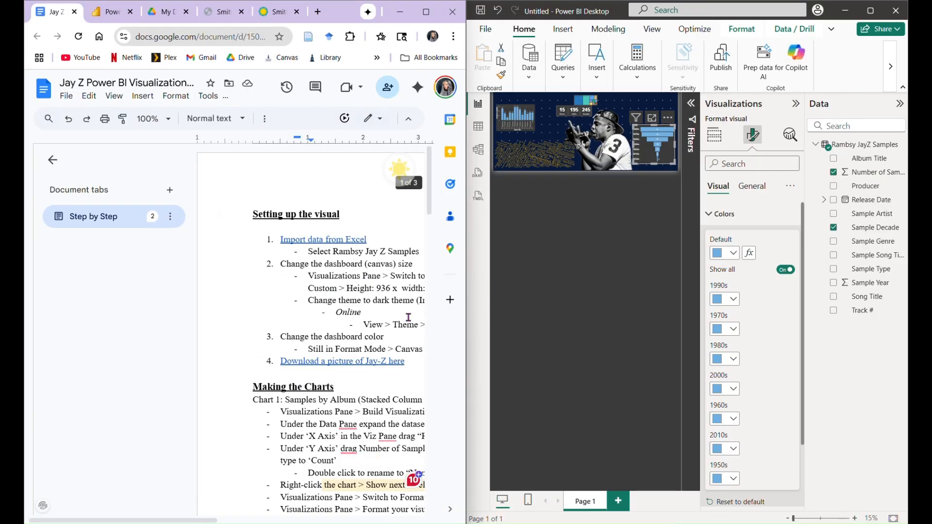
Find the blue gradient codes in the guide document and color the 1990s bar #6ED0BF and the 1970s bar #409C8E.
{"action": "scroll", "coordinate": [412, 479], "scroll_direction": "down", "scroll_amount": 10}
{"action": "scroll", "coordinate": [733, 266], "scroll_direction": "down", "scroll_amount": 1}
{"action": "left_click", "coordinate": [731, 267]}
{"action": "left_click", "coordinate": [750, 456]}
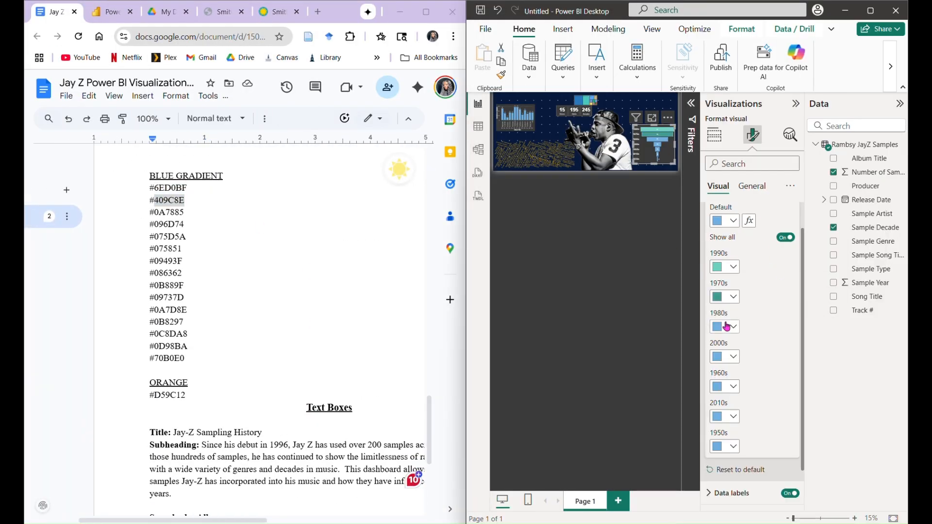
Color the remaining funnel bars: 1980s #0A7885, 2000s #096D74, 1960s #075D5A, 2010s #075851 and 1950s #09493F.
{"action": "left_click", "coordinate": [727, 327]}
{"action": "left_click", "coordinate": [726, 357]}
{"action": "left_click", "coordinate": [726, 387]}
{"action": "left_click", "coordinate": [727, 417]}
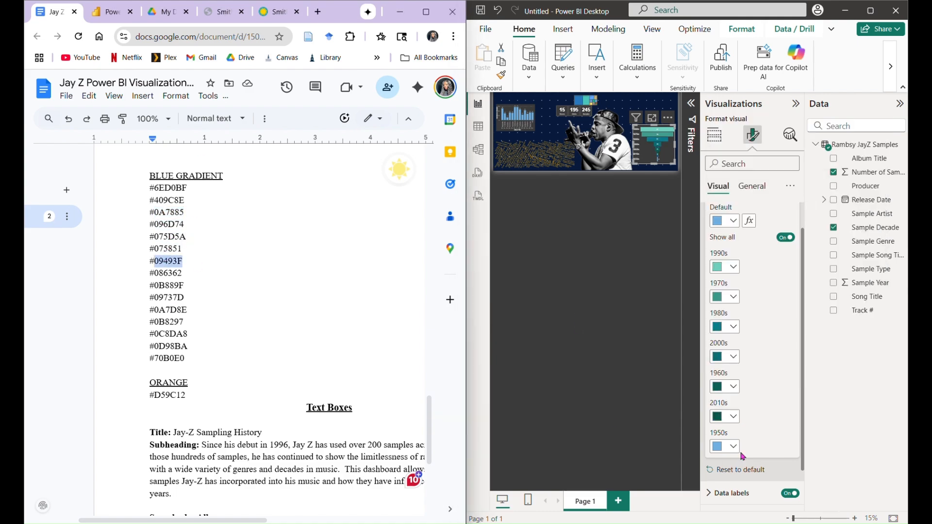
{"action": "left_click", "coordinate": [731, 446]}
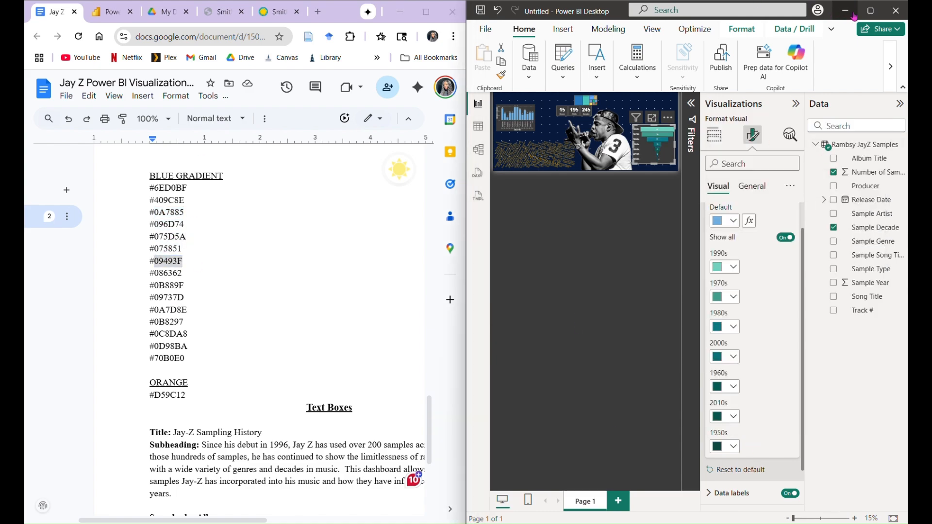
Maximize the Power BI window and nudge the decade funnel slightly down.
{"action": "left_click", "coordinate": [870, 10]}
{"action": "left_click", "coordinate": [558, 138]}
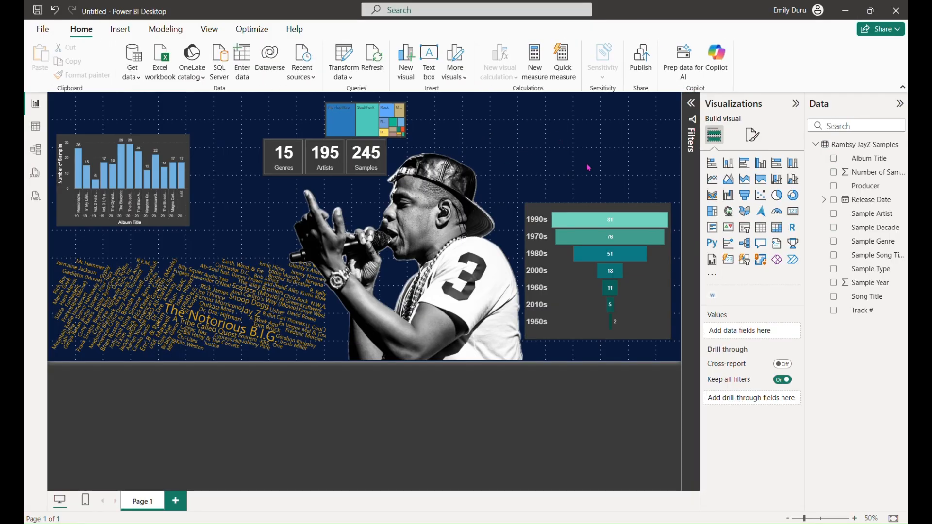
{"action": "left_click", "coordinate": [664, 293]}
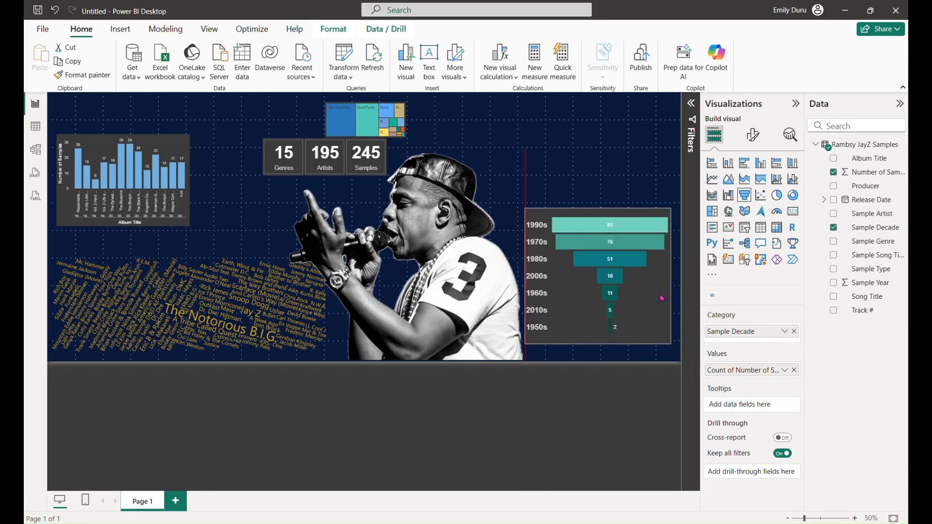
Set the color of the column chart's Y-axis values to white.
{"action": "left_click", "coordinate": [175, 152]}
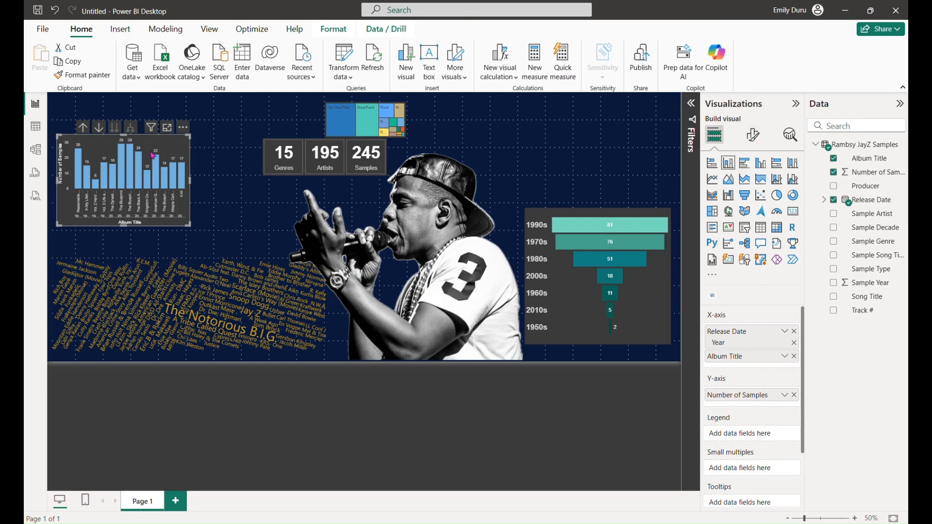
{"action": "left_click", "coordinate": [753, 134]}
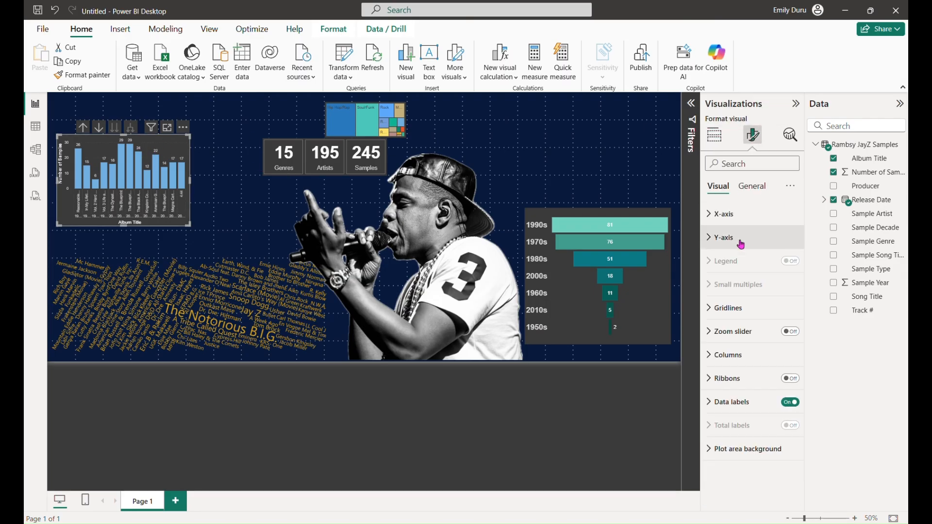
{"action": "left_click", "coordinate": [755, 191]}
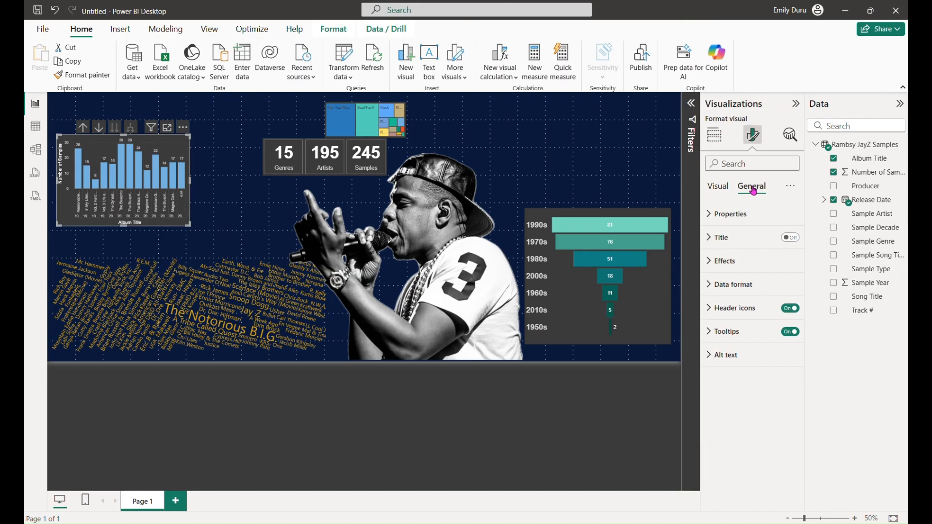
{"action": "left_click", "coordinate": [765, 293]}
{"action": "left_click", "coordinate": [759, 293]}
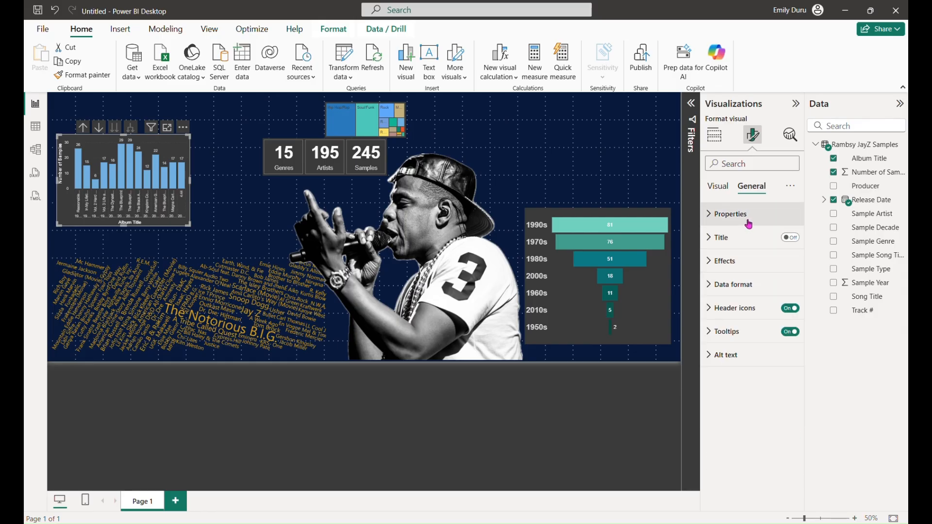
{"action": "left_click", "coordinate": [718, 188]}
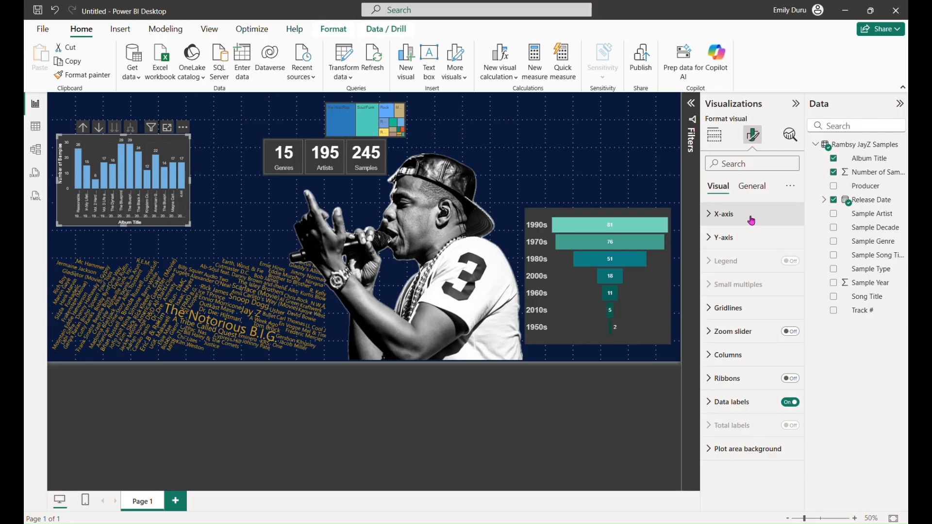
{"action": "left_click", "coordinate": [754, 242]}
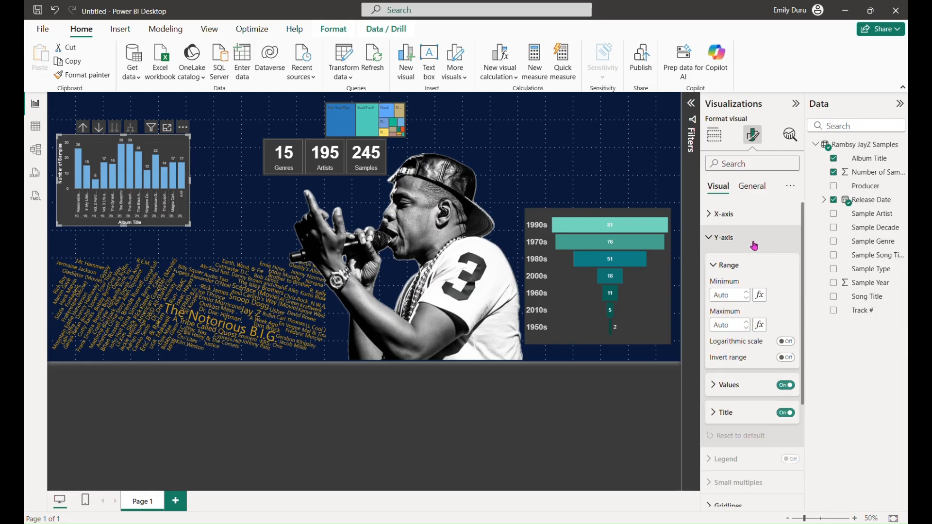
{"action": "left_click", "coordinate": [754, 241]}
{"action": "left_click", "coordinate": [754, 241]}
{"action": "left_click", "coordinate": [750, 386]}
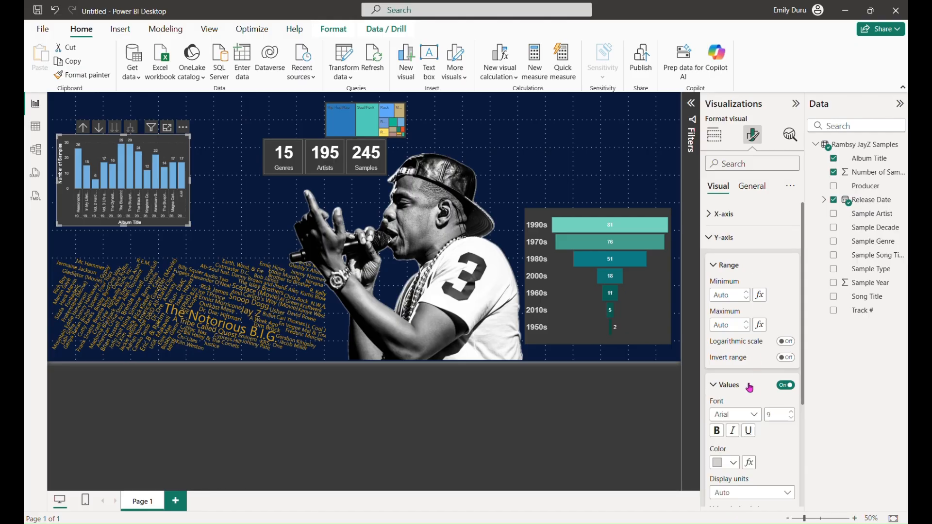
{"action": "right_click", "coordinate": [750, 387]}
{"action": "left_click", "coordinate": [724, 463]}
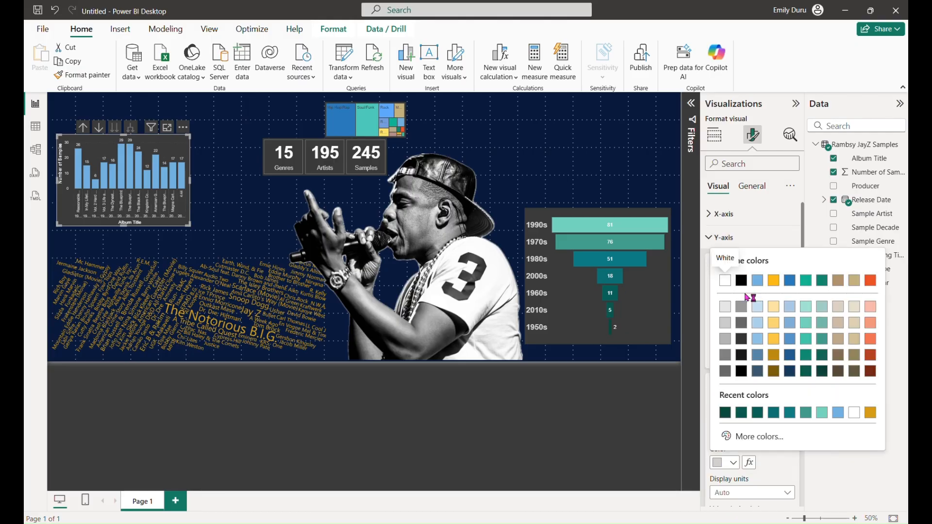
{"action": "left_click", "coordinate": [725, 278]}
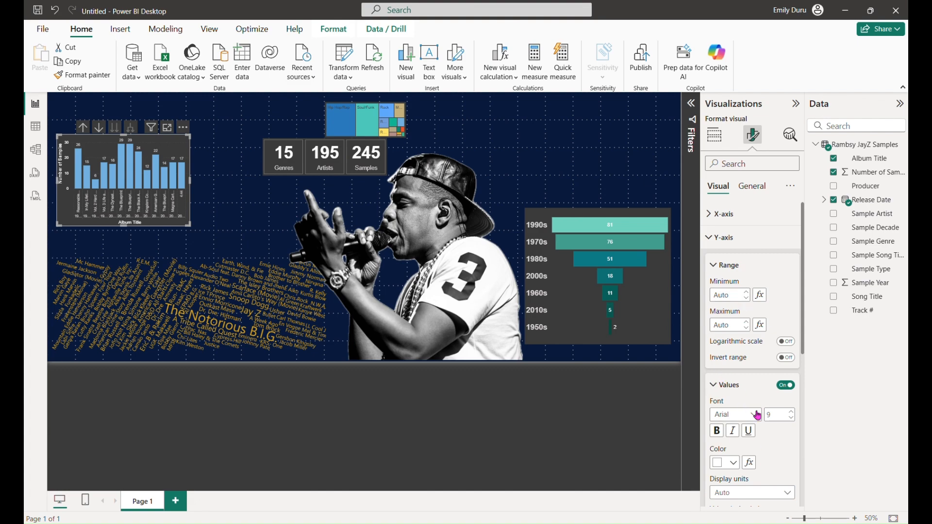
Recolor all columns of the album column chart with a muted teal theme color.
{"action": "scroll", "coordinate": [767, 311], "scroll_direction": "down", "scroll_amount": 5}
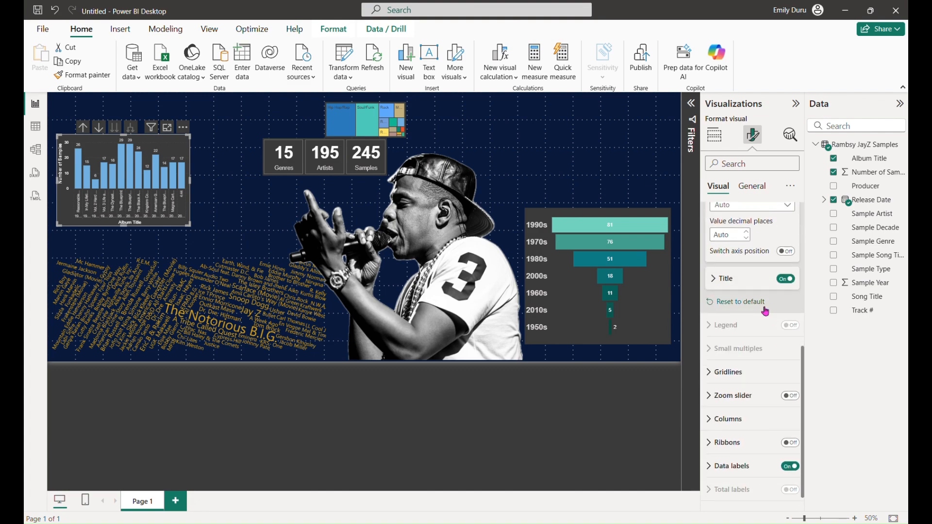
{"action": "left_click", "coordinate": [756, 401]}
{"action": "scroll", "coordinate": [751, 407], "scroll_direction": "down", "scroll_amount": 4}
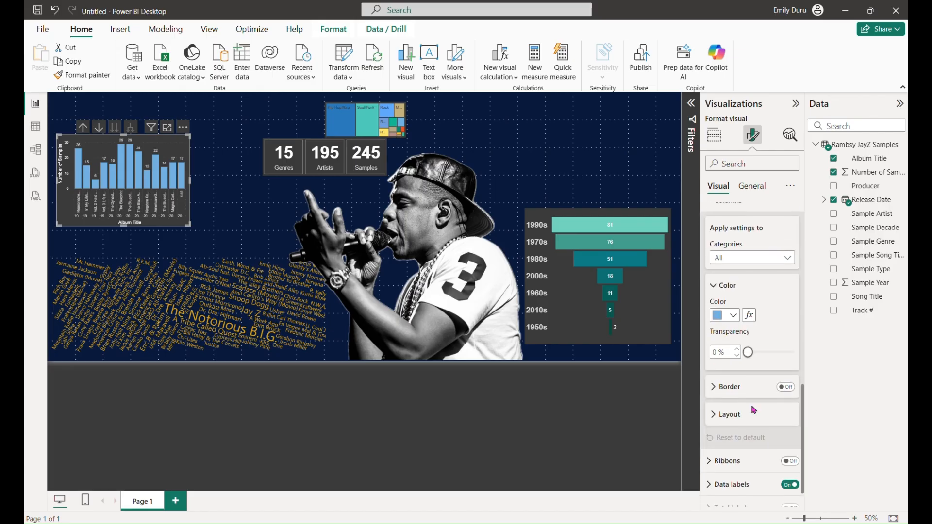
{"action": "left_click", "coordinate": [732, 318]}
{"action": "left_click", "coordinate": [806, 174]}
{"action": "left_click", "coordinate": [732, 317]}
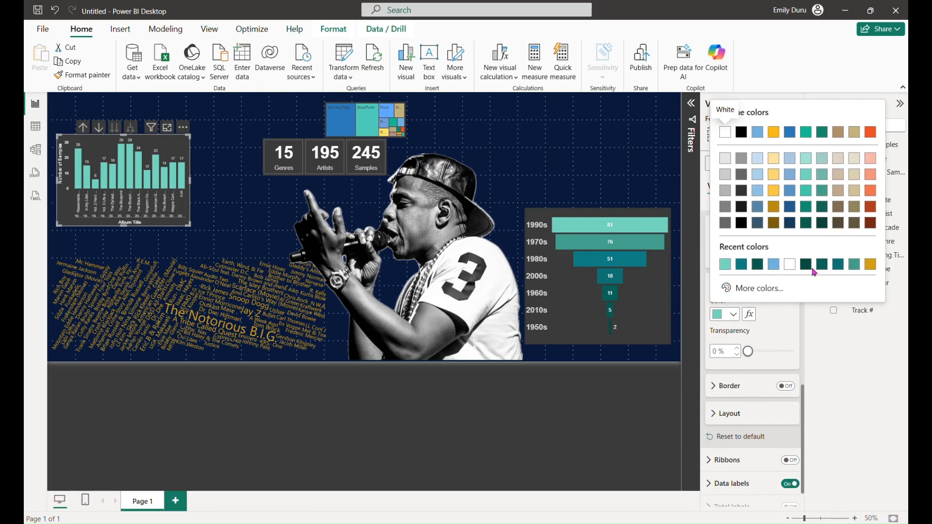
{"action": "left_click", "coordinate": [822, 176]}
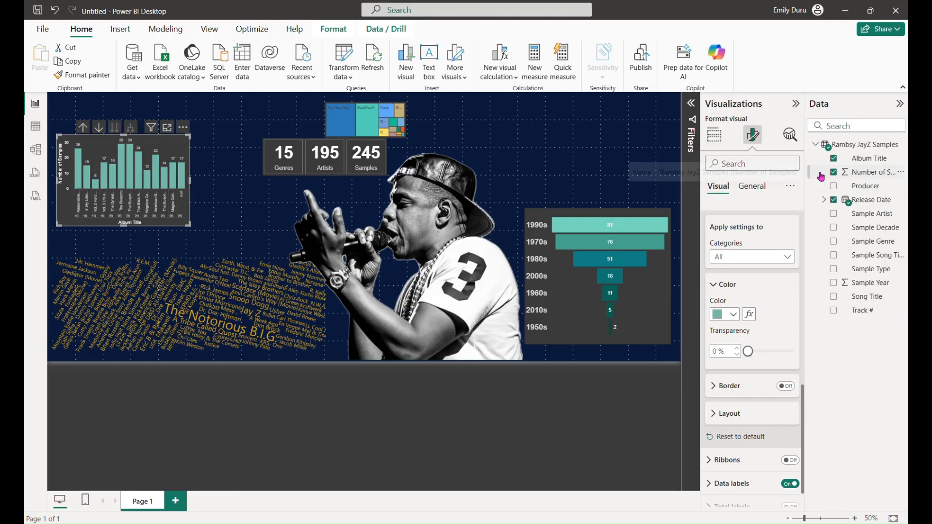
Enlarge the album column chart and move it to the album-title level of its hierarchy.
{"action": "left_click", "coordinate": [219, 180]}
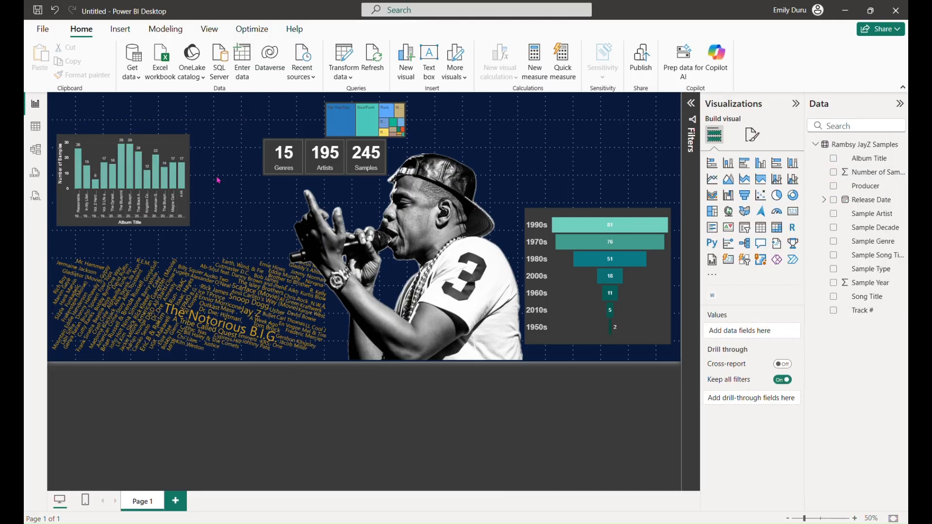
{"action": "left_click", "coordinate": [188, 225]}
{"action": "left_click_drag", "start_coordinate": [191, 227], "coordinate": [258, 246]}
{"action": "left_click", "coordinate": [188, 131]}
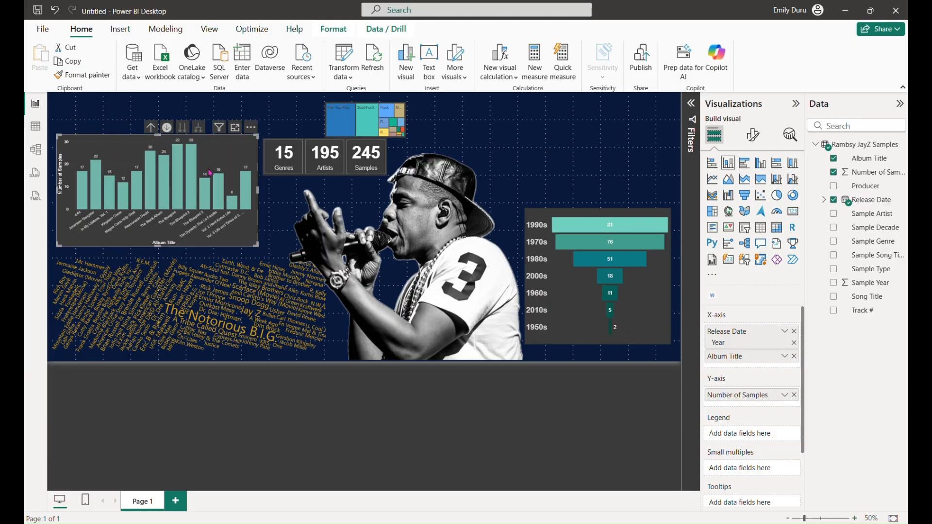
{"action": "left_click", "coordinate": [127, 115]}
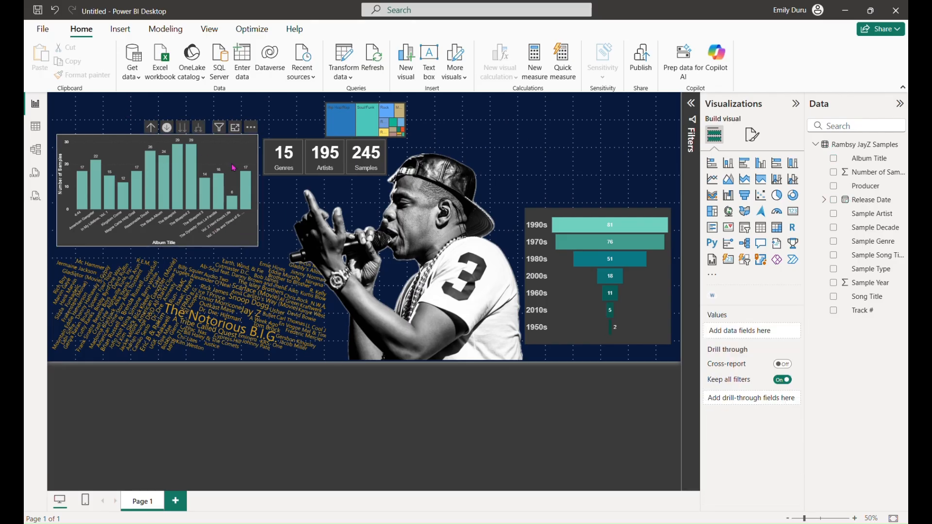
Enlarge the genres, artists and samples card, place it beside the column chart, and narrow the chart to make room.
{"action": "left_click", "coordinate": [290, 149]}
{"action": "mouse_move", "coordinate": [263, 139]}
{"action": "left_mouse_down"}
{"action": "mouse_move", "coordinate": [255, 130]}
{"action": "mouse_move", "coordinate": [248, 148]}
{"action": "left_mouse_up"}
{"action": "left_click_drag", "start_coordinate": [329, 179], "coordinate": [390, 181]}
{"action": "left_click", "coordinate": [381, 145]}
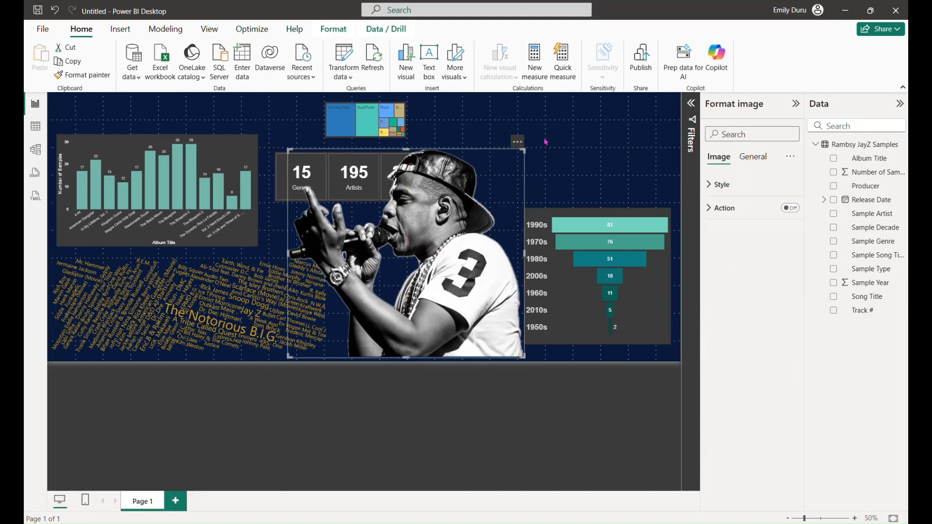
{"action": "left_click", "coordinate": [535, 142]}
{"action": "left_click_drag", "start_coordinate": [280, 174], "coordinate": [267, 170]}
{"action": "left_click", "coordinate": [257, 197]}
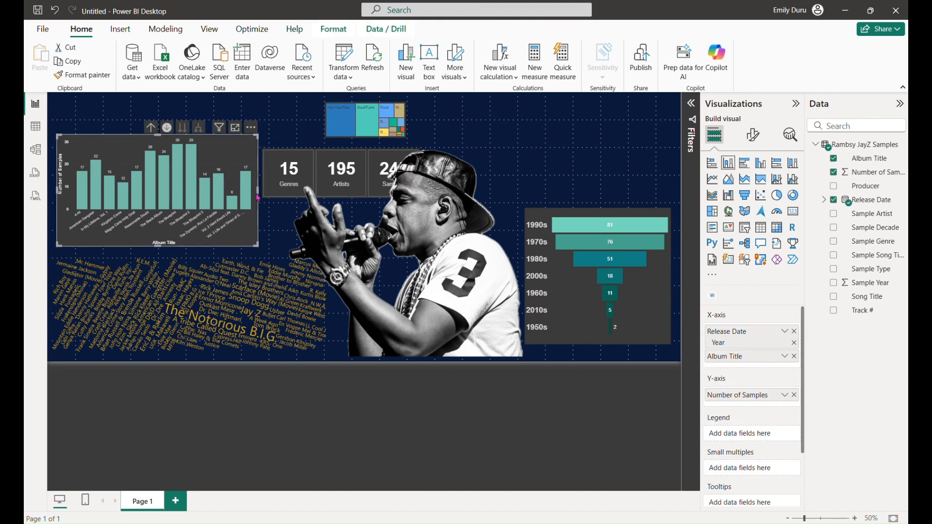
{"action": "left_click_drag", "start_coordinate": [259, 195], "coordinate": [237, 195]}
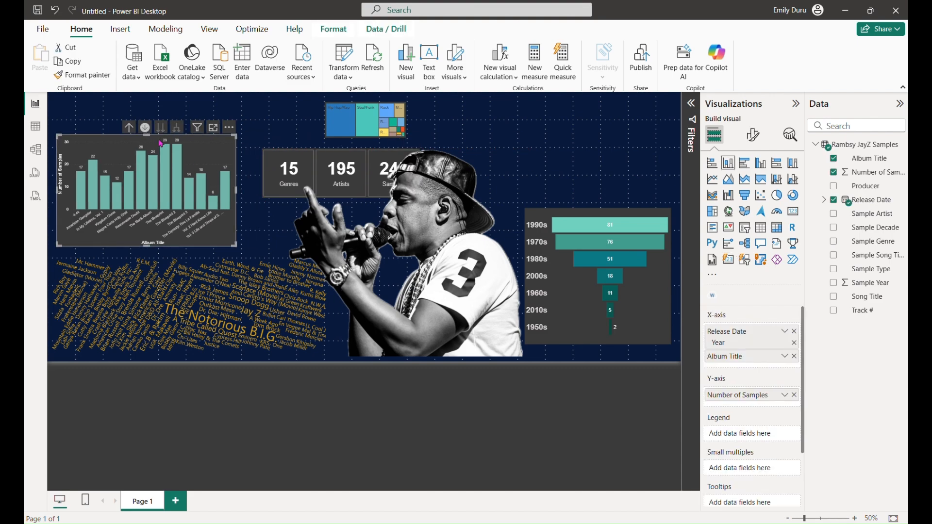
Move the genre treemap above the decade funnel and resize it to roughly the funnel's width.
{"action": "left_click_drag", "start_coordinate": [356, 127], "coordinate": [462, 93]}
{"action": "left_click_drag", "start_coordinate": [520, 160], "coordinate": [574, 183]}
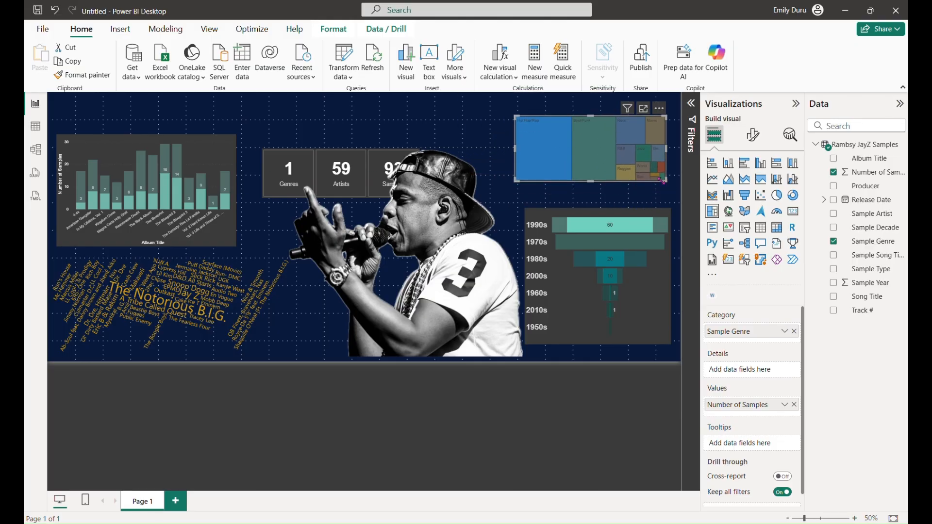
{"action": "mouse_move", "coordinate": [519, 181]}
{"action": "left_mouse_down"}
{"action": "mouse_move", "coordinate": [493, 218]}
{"action": "mouse_move", "coordinate": [524, 208]}
{"action": "mouse_move", "coordinate": [525, 198]}
{"action": "left_mouse_up"}
{"action": "left_click", "coordinate": [606, 126]}
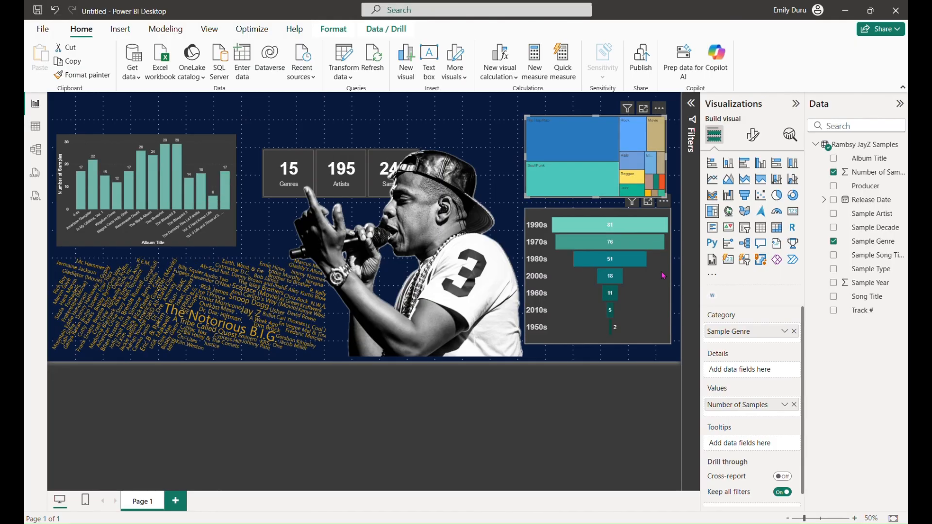
Open the treemap's category color settings alongside the guide document's blue gradient codes.
{"action": "left_click", "coordinate": [752, 137]}
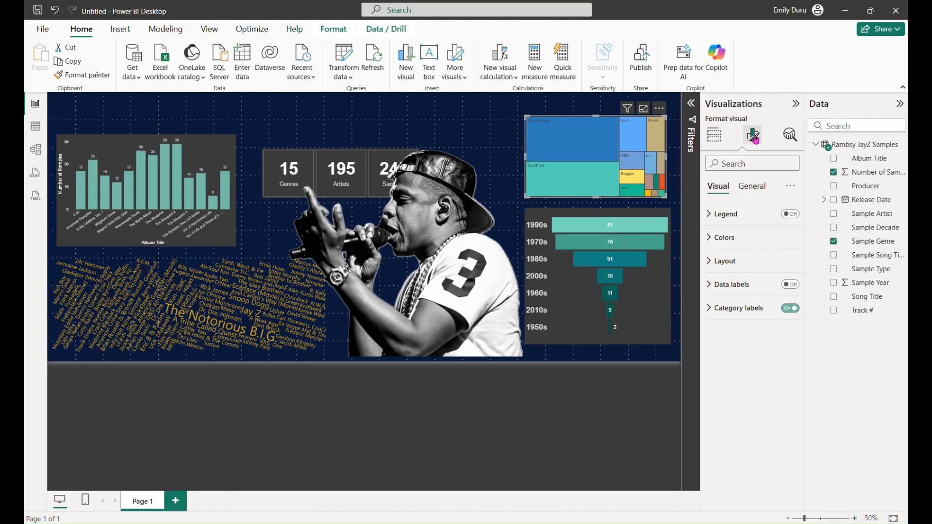
{"action": "left_click", "coordinate": [743, 237]}
{"action": "key", "text": "super+Right"}
{"action": "left_click", "coordinate": [354, 175]}
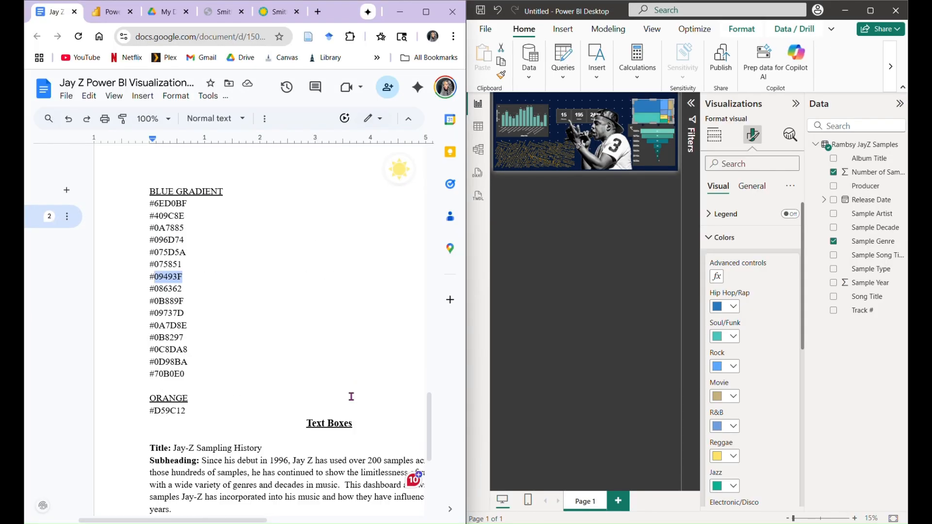
{"action": "scroll", "coordinate": [733, 306], "scroll_direction": "down", "scroll_amount": 3}
{"action": "scroll", "coordinate": [757, 327], "scroll_direction": "up", "scroll_amount": 3}
{"action": "scroll", "coordinate": [757, 327], "scroll_direction": "down", "scroll_amount": 2}
{"action": "scroll", "coordinate": [752, 345], "scroll_direction": "down", "scroll_amount": 4}
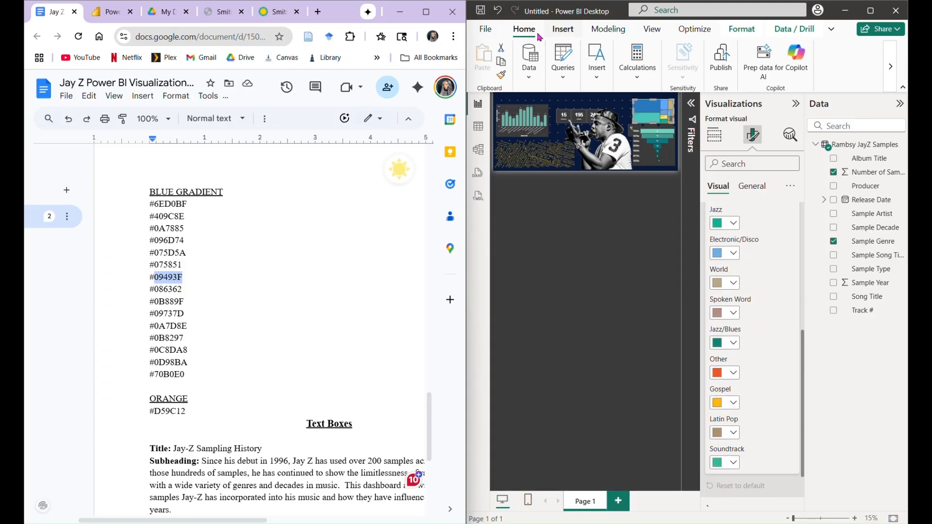
Color the treemap categories with guide codes: Jazz #6ED0BF, Electronic/Disco #409C8E and World #0A7885.
{"action": "left_click", "coordinate": [733, 224]}
{"action": "left_click", "coordinate": [755, 418]}
{"action": "double_click", "coordinate": [167, 205]}
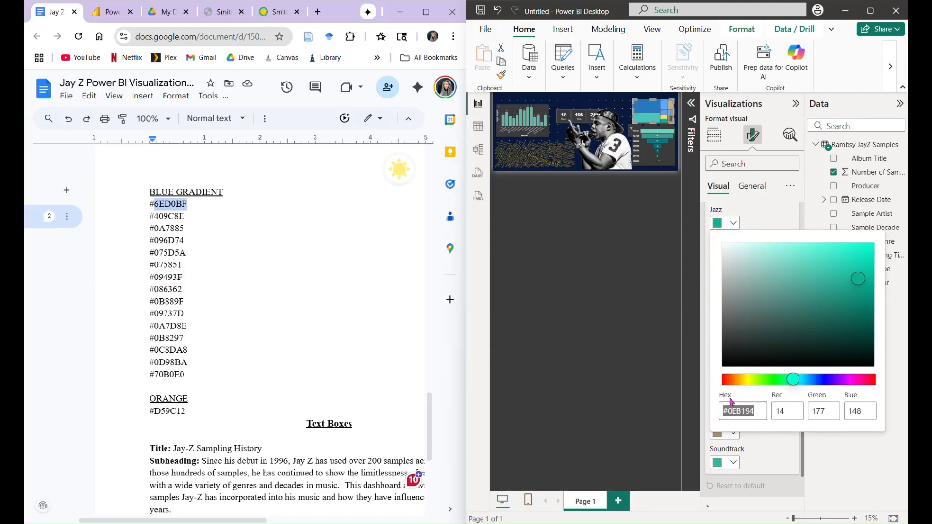
{"action": "type", "text": "6ED0BF"}
{"action": "double_click", "coordinate": [169, 217]}
{"action": "left_click", "coordinate": [733, 253]}
{"action": "type", "text": "409C8E"}
{"action": "double_click", "coordinate": [169, 229]}
{"action": "left_click", "coordinate": [733, 283]}
{"action": "left_click", "coordinate": [742, 476]}
{"action": "type", "text": "0A7885"}
Set the treemap's Spoken Word category to #096D74, Other to #075D5A and Gospel to #09737D.
{"action": "double_click", "coordinate": [169, 240]}
{"action": "left_click", "coordinate": [733, 313]}
{"action": "type", "text": "096D74"}
{"action": "double_click", "coordinate": [169, 253]}
{"action": "left_click", "coordinate": [733, 373]}
{"action": "type", "text": "075D5A"}
{"action": "double_click", "coordinate": [169, 314]}
{"action": "key", "text": "ctrl+c"}
{"action": "left_click", "coordinate": [733, 403]}
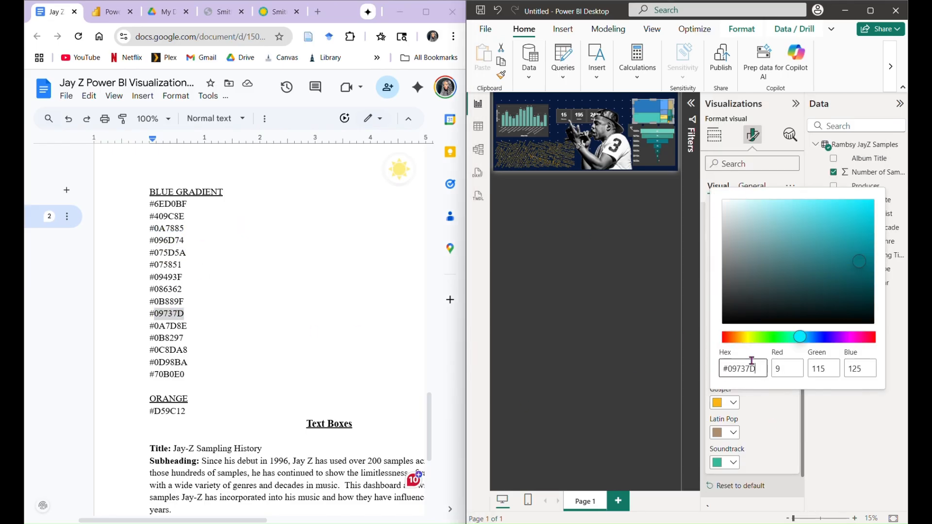
{"action": "key", "text": "ctrl+v"}
Set the treemap's Latin Pop category to #0B8297 and Soundtrack to #70B0E0.
{"action": "double_click", "coordinate": [168, 338]}
{"action": "left_click", "coordinate": [733, 432]}
{"action": "type", "text": "0B8297"}
{"action": "double_click", "coordinate": [170, 375]}
{"action": "left_click", "coordinate": [733, 463]}
{"action": "type", "text": "70B0E0"}
Give the treemap's Rock, Movie, R&B and Reggae categories teal and dark green theme shades, and maximize the Power BI window.
{"action": "left_click", "coordinate": [641, 218]}
{"action": "left_click", "coordinate": [648, 107]}
{"action": "scroll", "coordinate": [760, 408], "scroll_direction": "up", "scroll_amount": 5}
{"action": "left_click", "coordinate": [732, 305]}
{"action": "left_click", "coordinate": [822, 273]}
{"action": "left_click", "coordinate": [734, 394]}
{"action": "left_click", "coordinate": [806, 254]}
{"action": "scroll", "coordinate": [757, 388], "scroll_direction": "down", "scroll_amount": 5}
{"action": "left_click", "coordinate": [733, 422]}
{"action": "left_click", "coordinate": [790, 329]}
{"action": "left_click", "coordinate": [628, 176]}
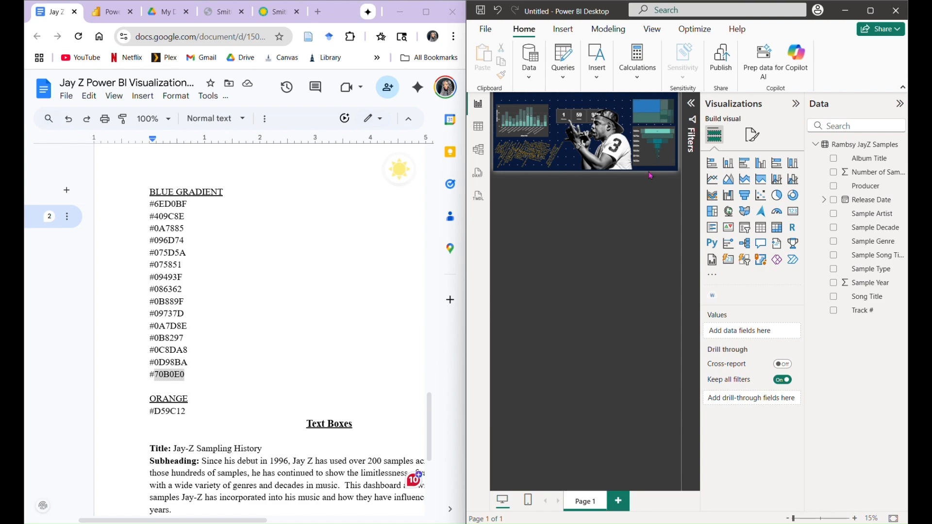
{"action": "left_click", "coordinate": [869, 11]}
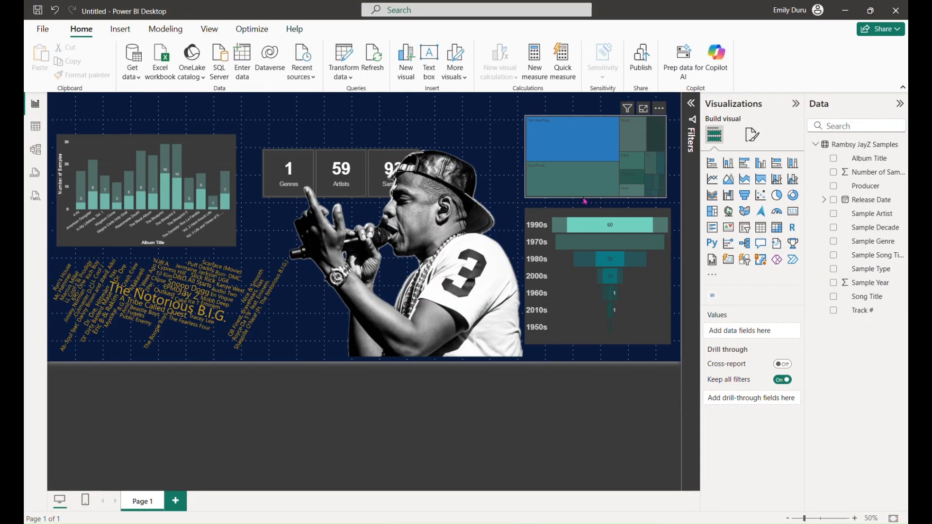
{"action": "left_click", "coordinate": [499, 193]}
{"action": "left_click", "coordinate": [492, 125]}
{"action": "left_click", "coordinate": [540, 132]}
{"action": "left_click", "coordinate": [610, 143]}
{"action": "left_click", "coordinate": [580, 139]}
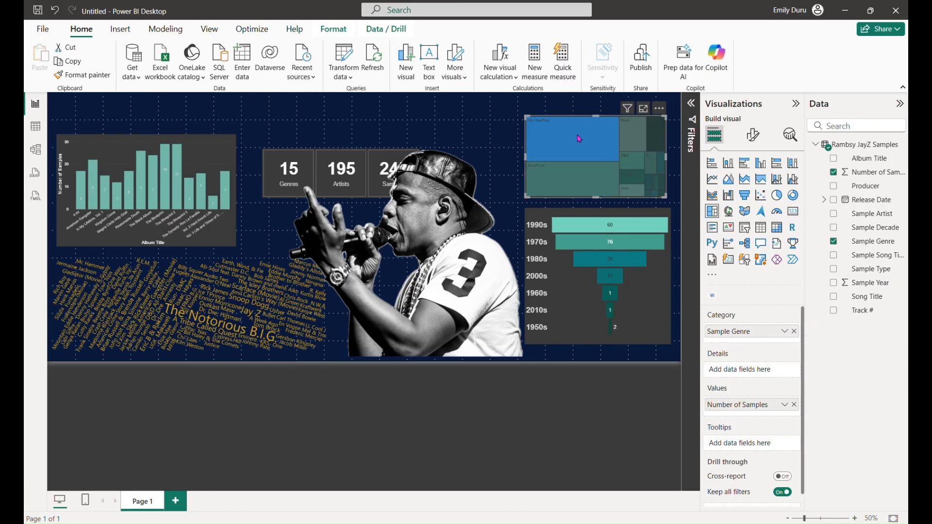
{"action": "left_click", "coordinate": [578, 137]}
{"action": "left_click", "coordinate": [477, 129]}
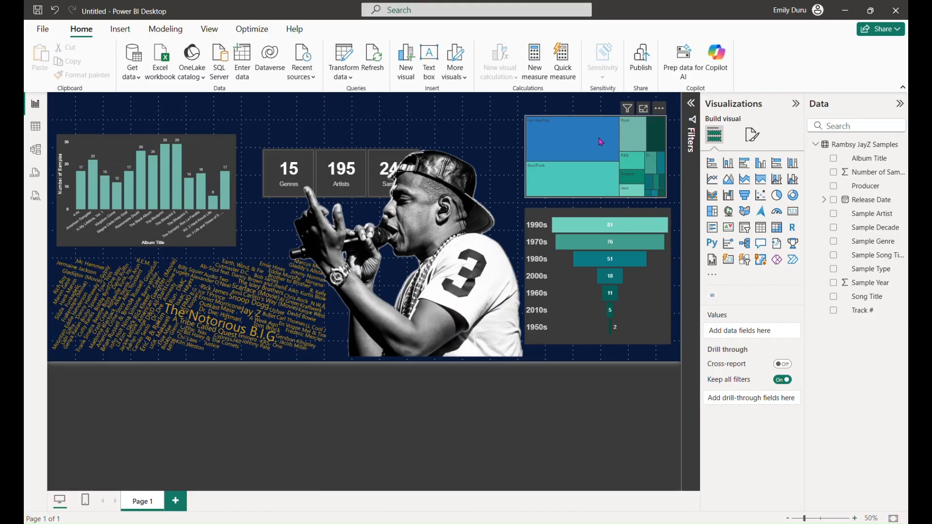
Recolor the treemap's Hip Hop/Rap category green.
{"action": "left_click", "coordinate": [579, 151]}
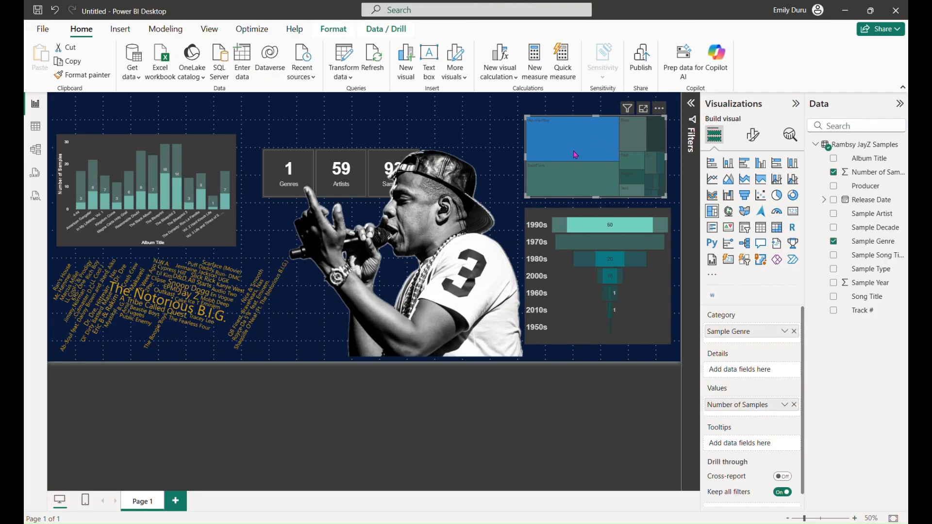
{"action": "left_click", "coordinate": [576, 156]}
{"action": "left_click", "coordinate": [753, 135]}
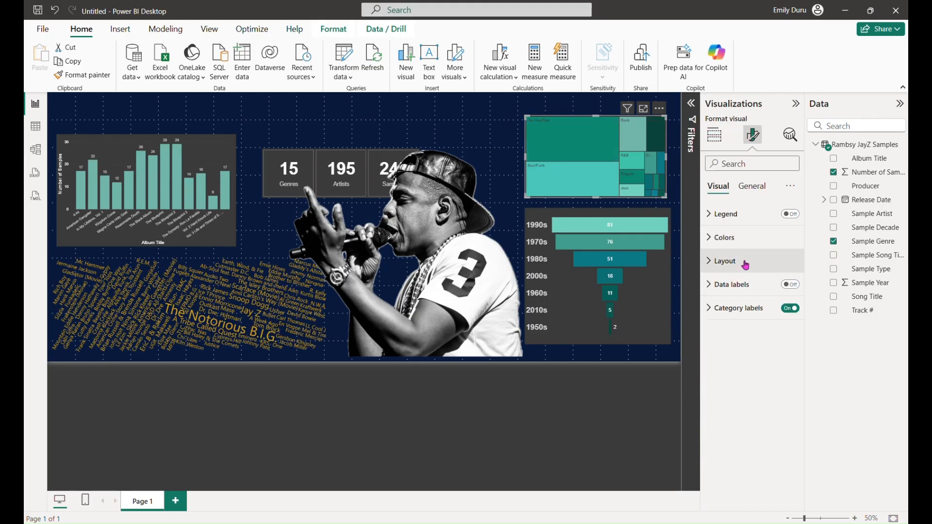
Format the treemap's category labels as white, bold, size 15 text.
{"action": "left_click", "coordinate": [743, 285]}
{"action": "left_click", "coordinate": [743, 285]}
{"action": "left_click", "coordinate": [746, 309]}
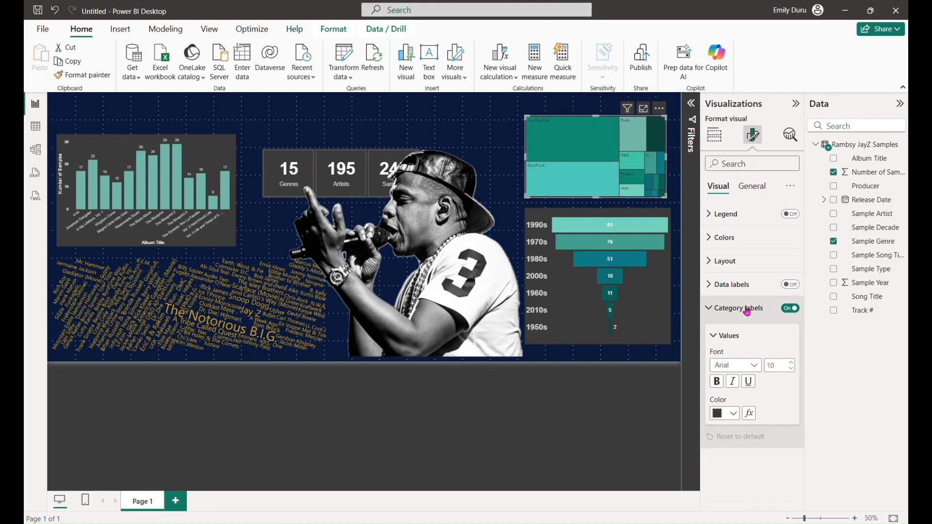
{"action": "left_click", "coordinate": [729, 417]}
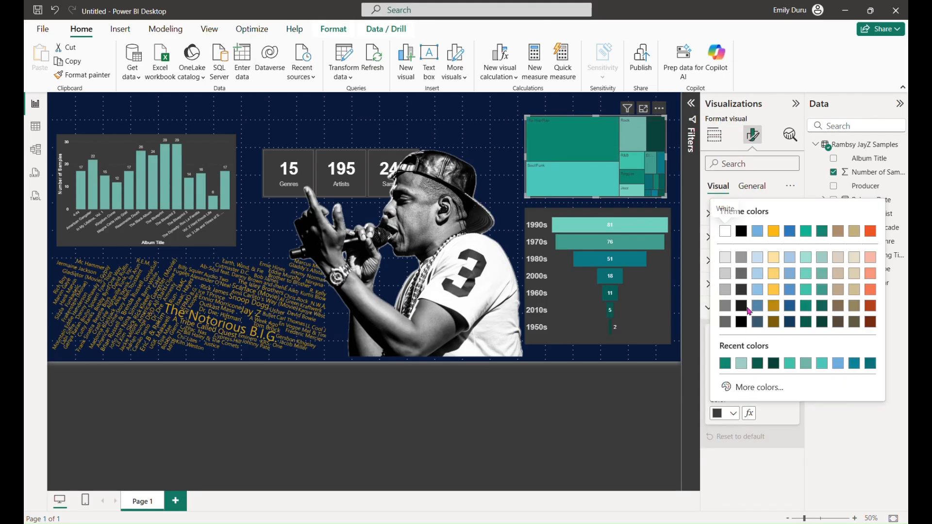
{"action": "left_click", "coordinate": [723, 234]}
{"action": "left_click", "coordinate": [793, 364]}
{"action": "right_click", "coordinate": [793, 365]}
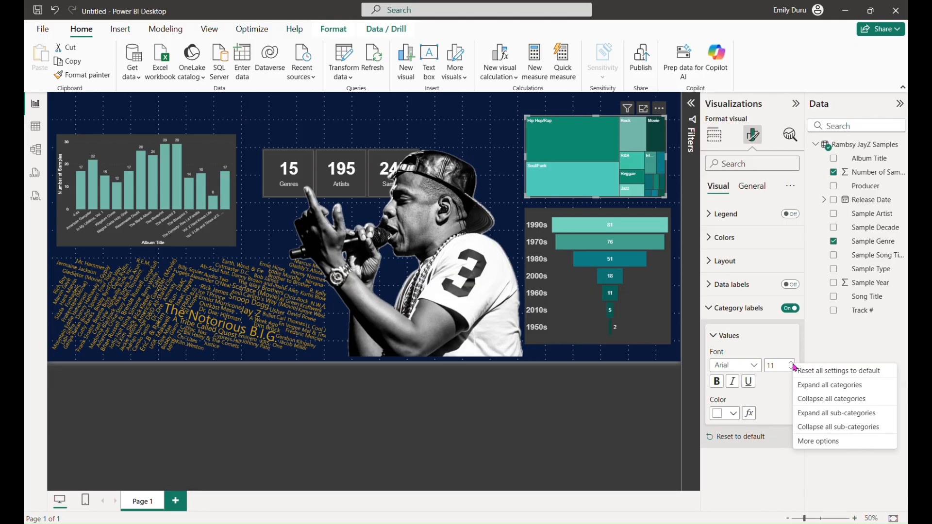
{"action": "left_click", "coordinate": [793, 364]}
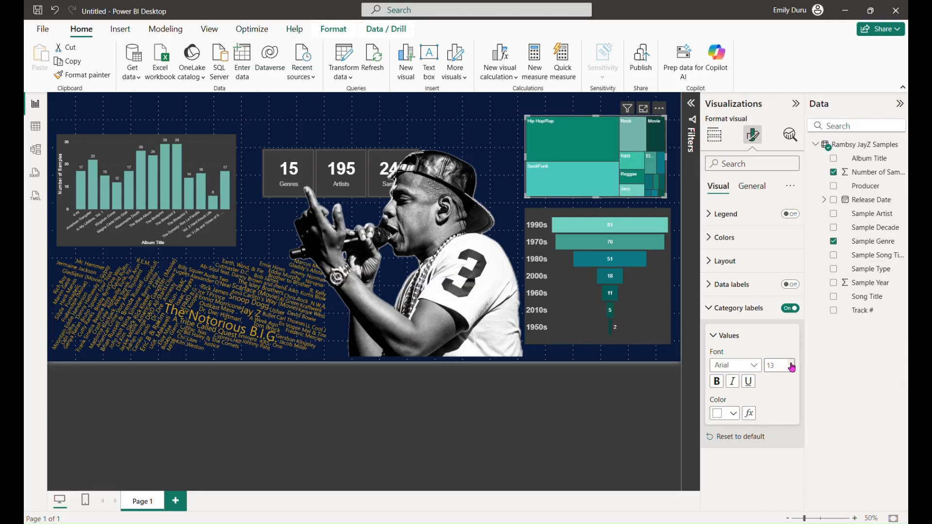
{"action": "left_click", "coordinate": [718, 381]}
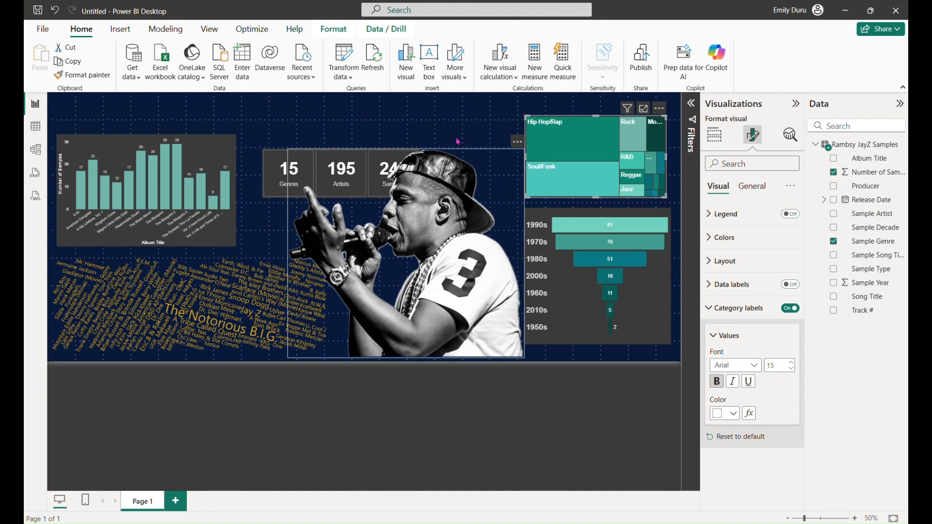
{"action": "left_click", "coordinate": [333, 199]}
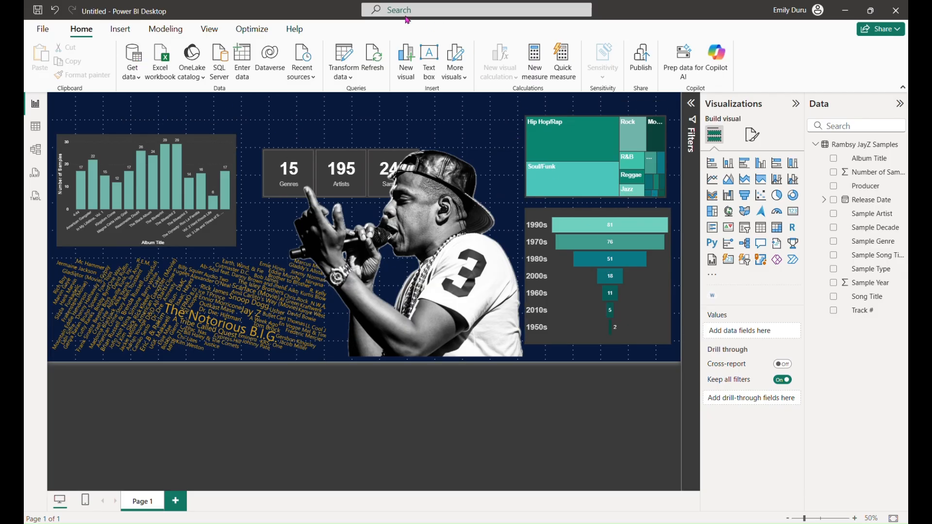
Set the color of the column chart's X-axis values to white.
{"action": "left_click", "coordinate": [217, 162]}
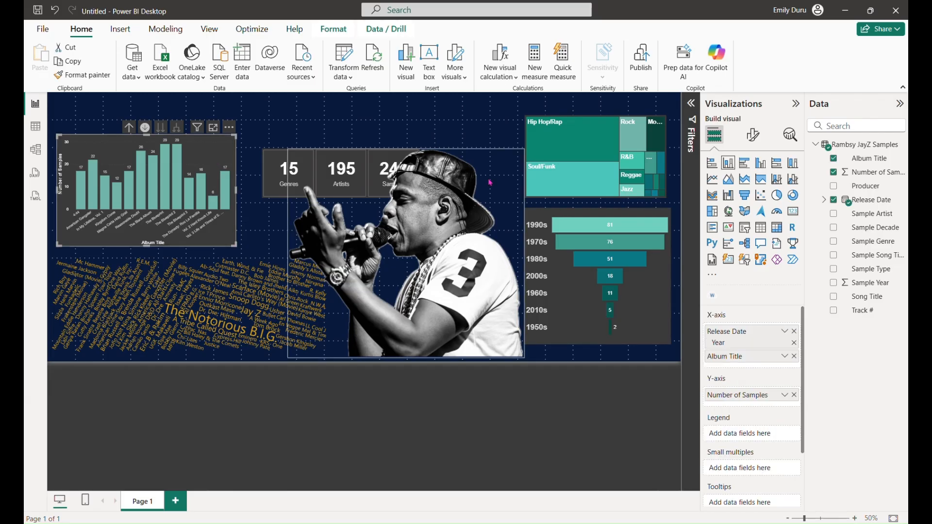
{"action": "left_click", "coordinate": [753, 136]}
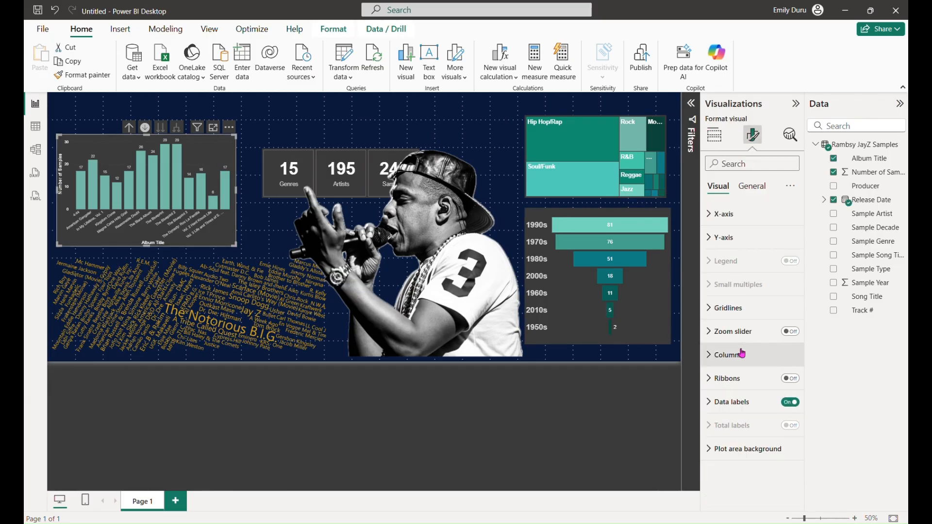
{"action": "left_click", "coordinate": [747, 238]}
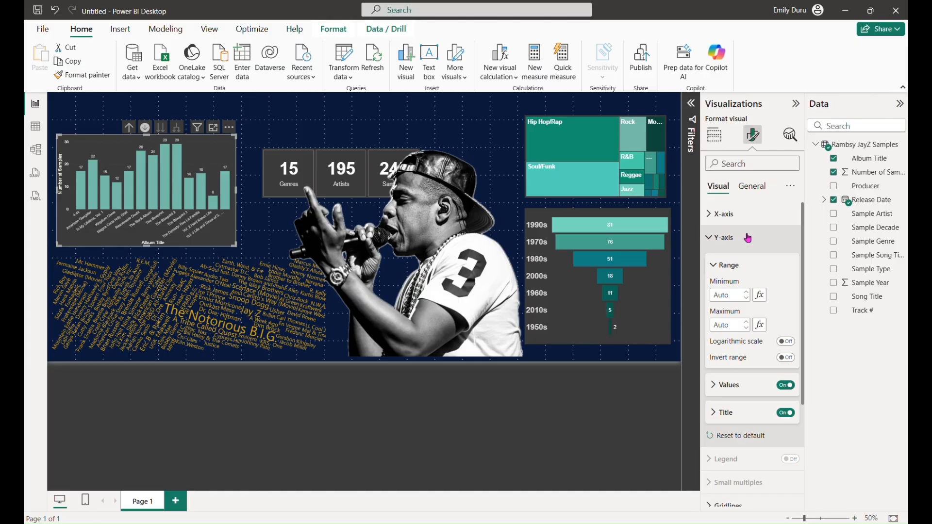
{"action": "left_click", "coordinate": [747, 237]}
{"action": "left_click", "coordinate": [747, 237]}
{"action": "left_click", "coordinate": [737, 386]}
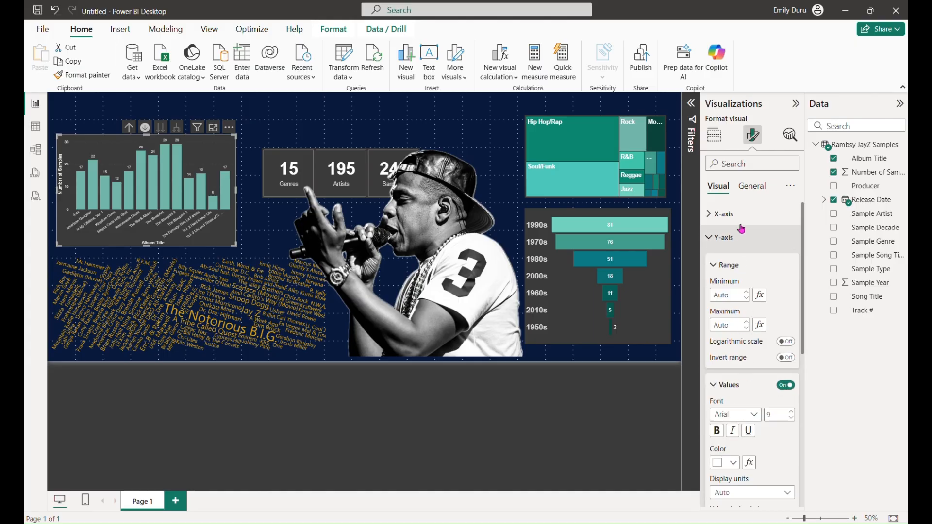
{"action": "left_click", "coordinate": [731, 214]}
{"action": "left_click", "coordinate": [732, 320]}
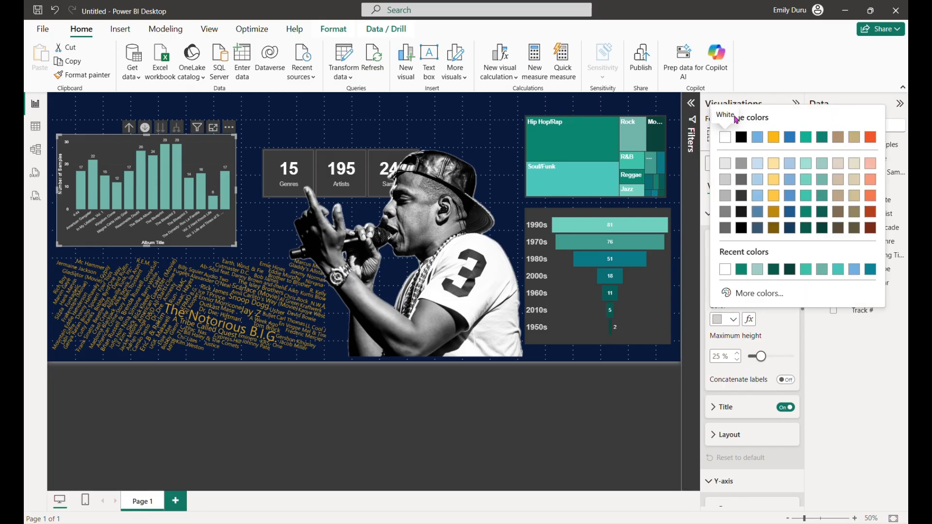
{"action": "left_click", "coordinate": [731, 144]}
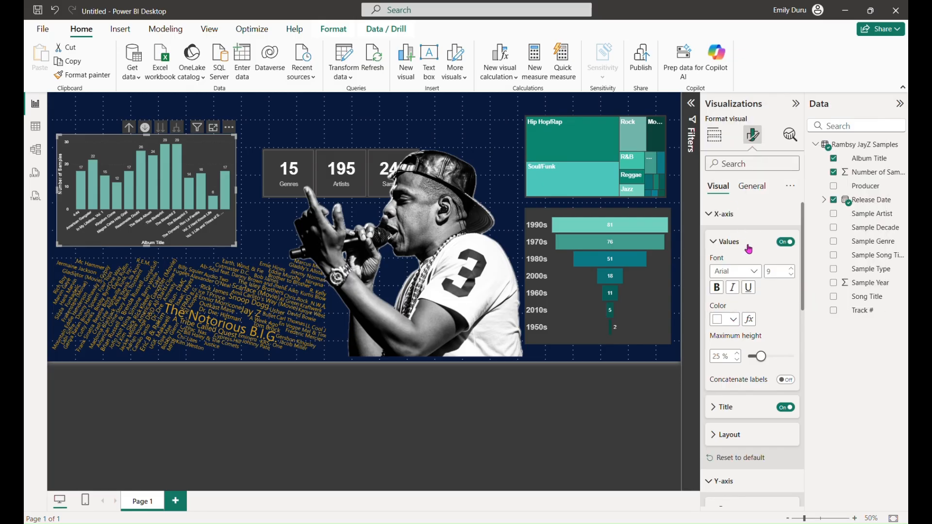
Set the color of the column chart's data label values to white.
{"action": "scroll", "coordinate": [748, 243], "scroll_direction": "down", "scroll_amount": 10}
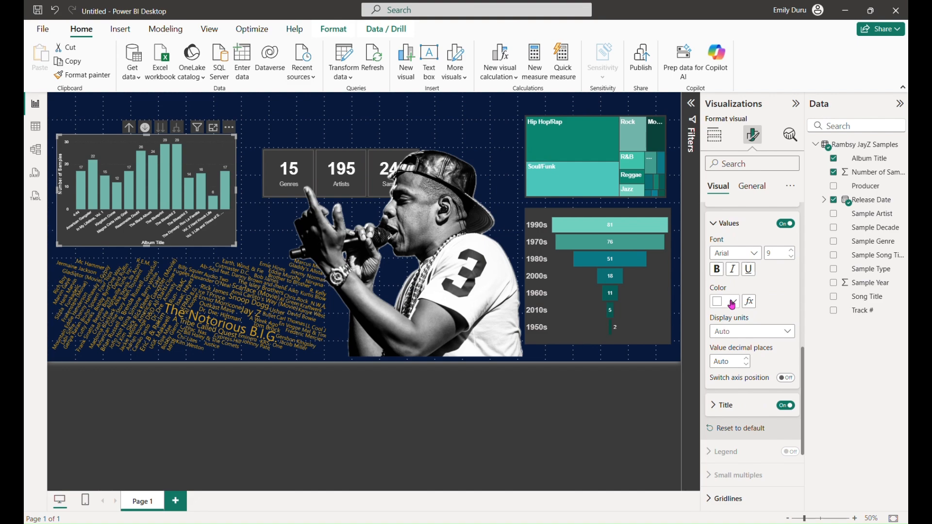
{"action": "scroll", "coordinate": [731, 306], "scroll_direction": "up", "scroll_amount": 2}
{"action": "scroll", "coordinate": [731, 304], "scroll_direction": "down", "scroll_amount": 5}
{"action": "left_click", "coordinate": [743, 451]}
{"action": "scroll", "coordinate": [743, 452], "scroll_direction": "down", "scroll_amount": 5}
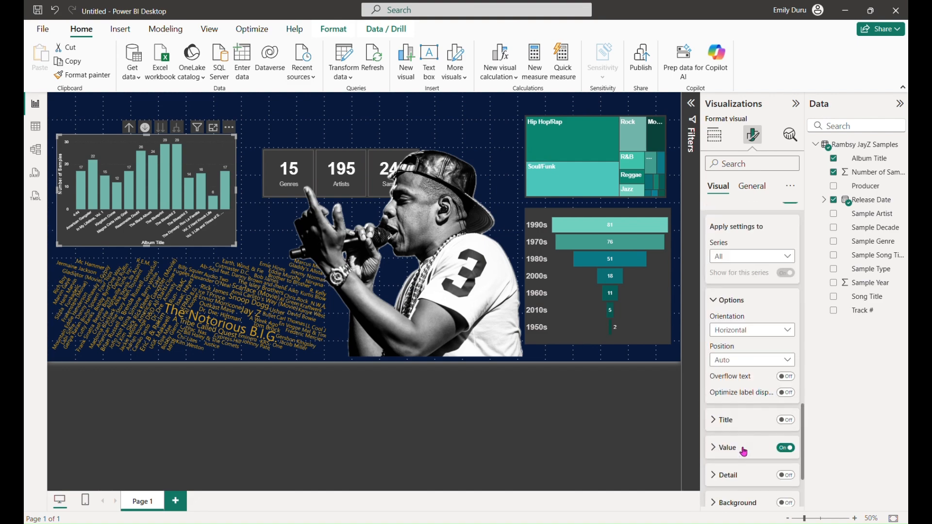
{"action": "left_click", "coordinate": [730, 448]}
{"action": "scroll", "coordinate": [732, 451], "scroll_direction": "down", "scroll_amount": 5}
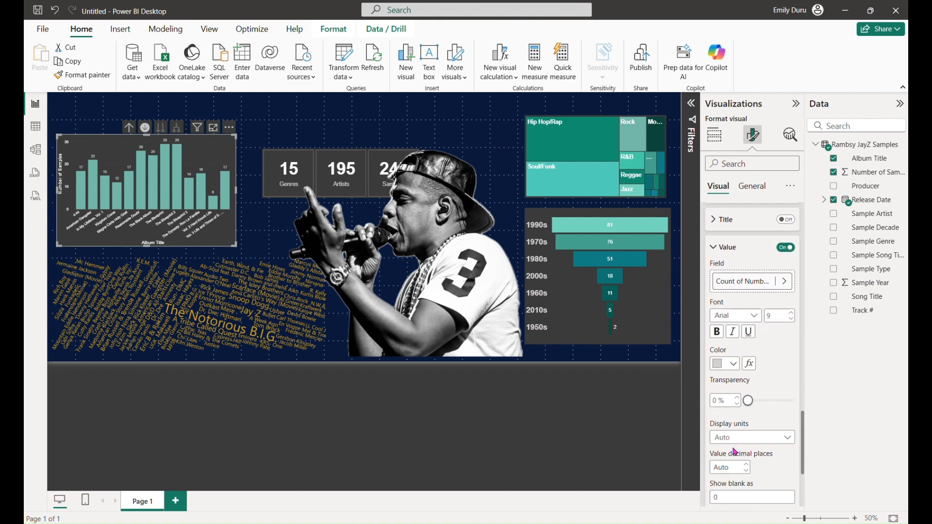
{"action": "left_click", "coordinate": [731, 365]}
{"action": "left_click", "coordinate": [725, 315]}
{"action": "left_click", "coordinate": [511, 411]}
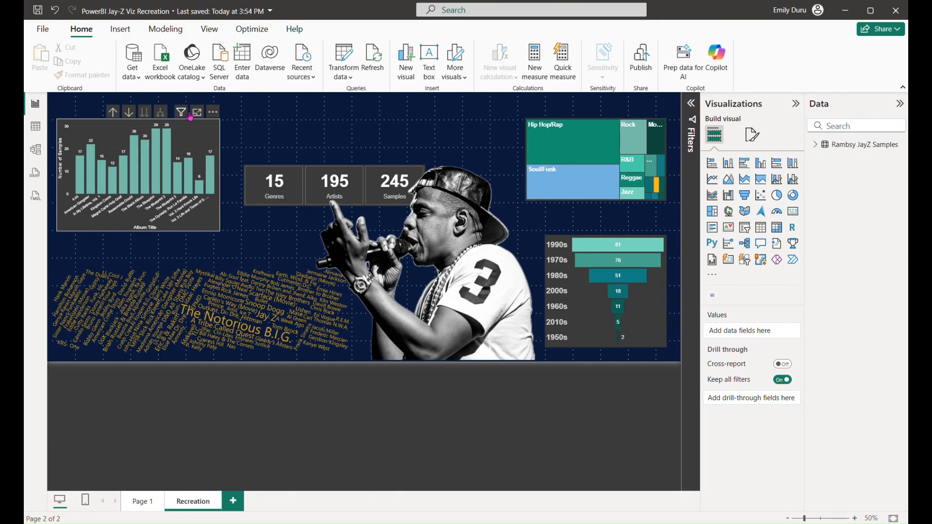
Add a text box reading "Artists and Movies Sampled" with "Click to filter by artist" on the line below.
{"action": "left_click", "coordinate": [121, 30]}
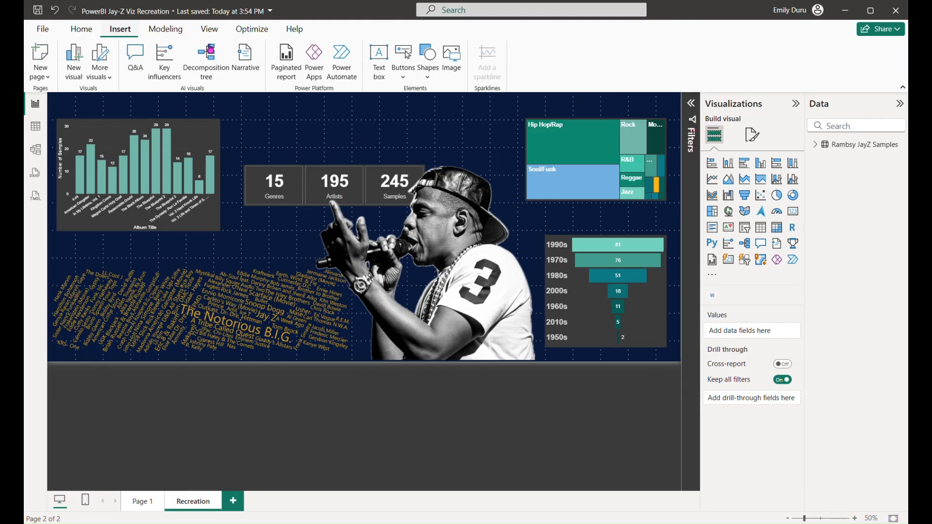
{"action": "left_click", "coordinate": [379, 58]}
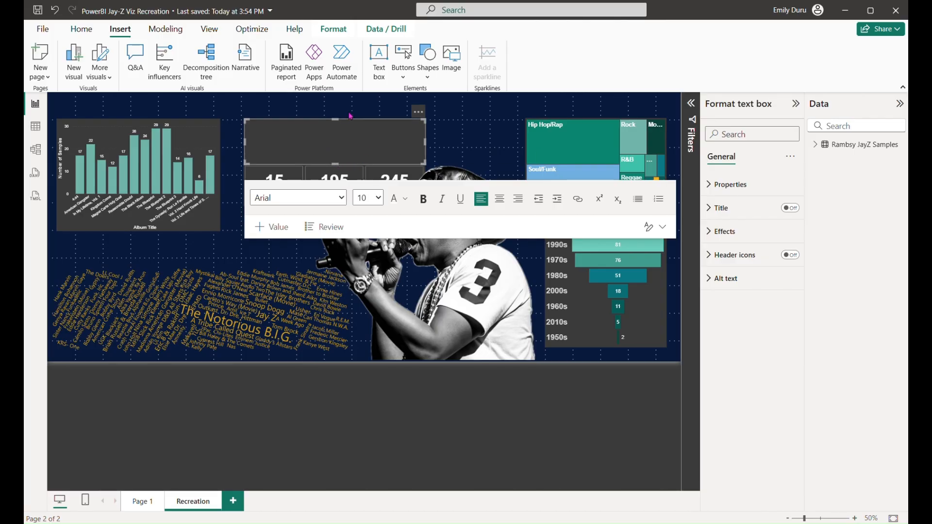
{"action": "right_click", "coordinate": [322, 148]}
{"action": "left_click", "coordinate": [404, 13]}
{"action": "type", "text": "Artists and Movies Sampled Click to filter by artist"}
{"action": "key", "text": "ctrl+a"}
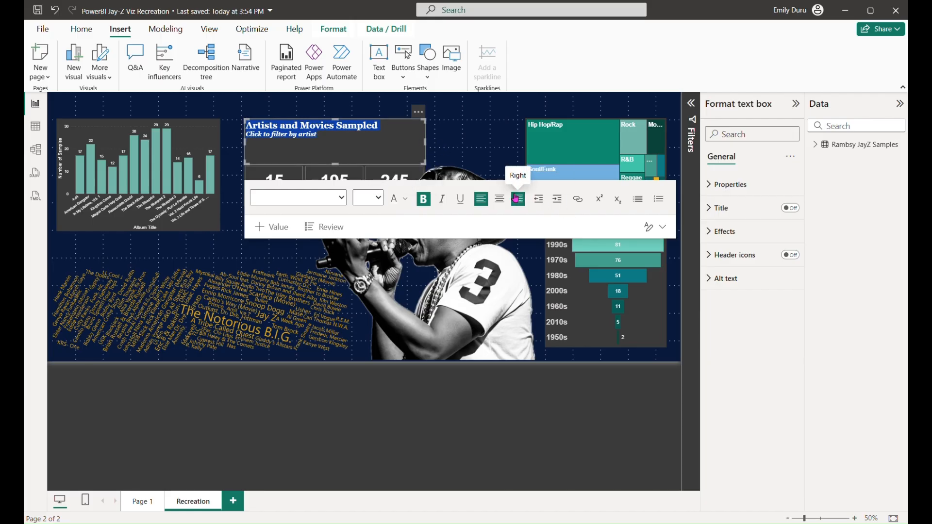
Center both lines of the "Artists and Movies Sampled" text box and reduce its height to fit the text.
{"action": "left_click", "coordinate": [501, 200]}
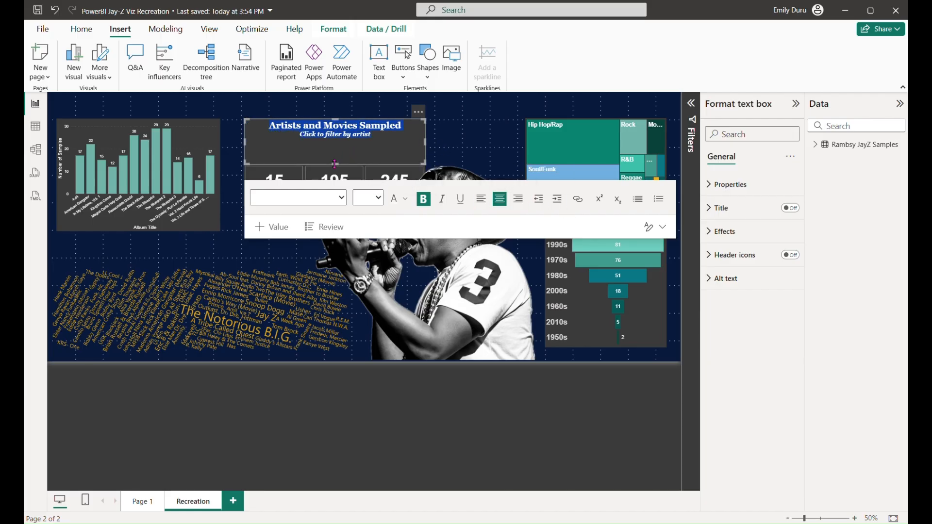
{"action": "left_click_drag", "start_coordinate": [334, 163], "coordinate": [333, 147]}
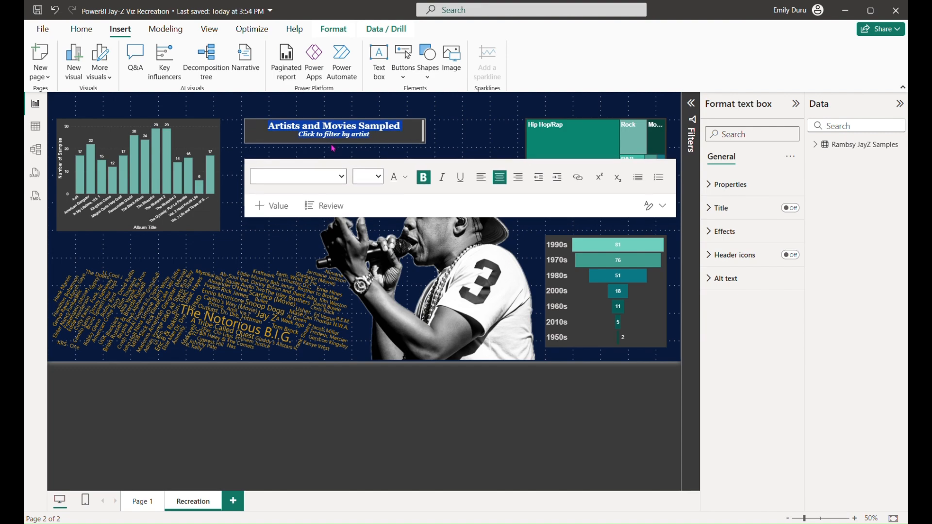
{"action": "left_click", "coordinate": [392, 134]}
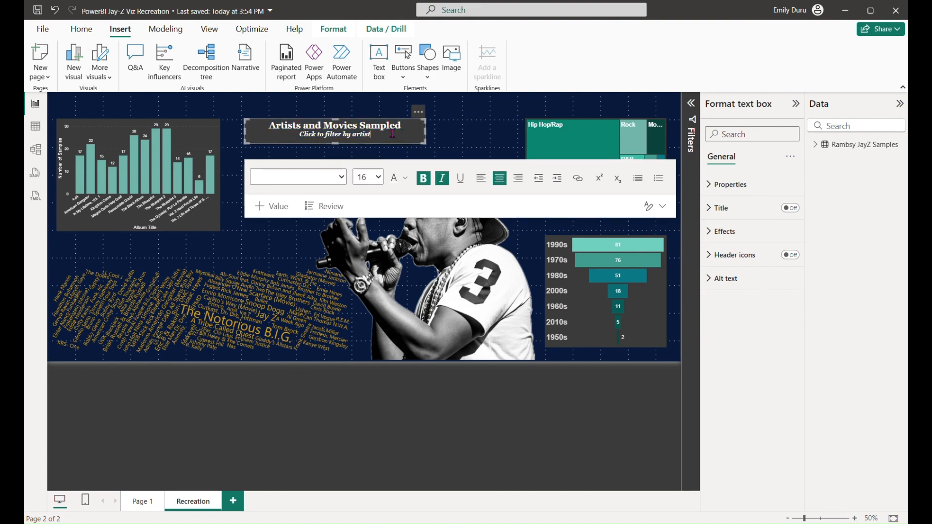
Turn off the background of the "Artists and Movies Sampled" text box and place it above the word cloud.
{"action": "left_click", "coordinate": [742, 233]}
{"action": "left_click", "coordinate": [787, 259]}
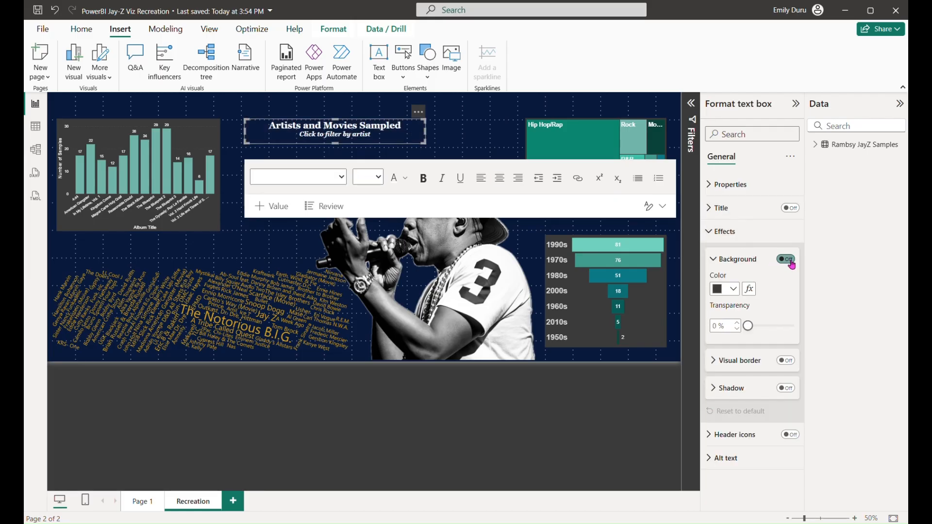
{"action": "left_click_drag", "start_coordinate": [420, 117], "coordinate": [289, 242]}
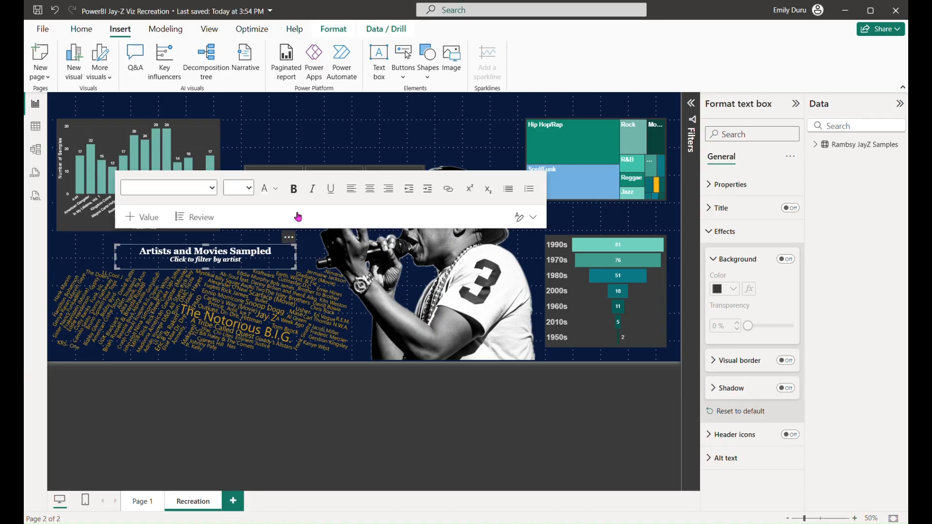
{"action": "left_click", "coordinate": [360, 143]}
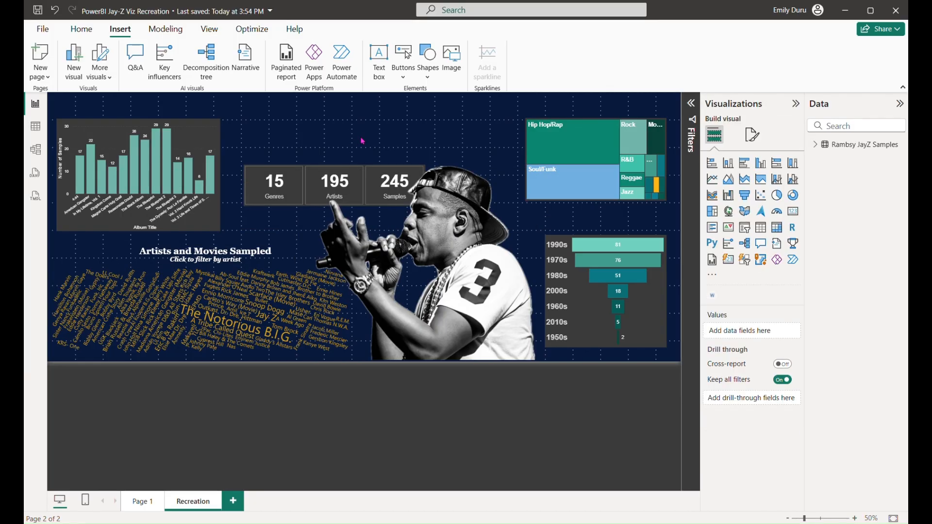
Add another text box reading "Genres Sampled" with "Click to filter by artist" below it.
{"action": "left_click", "coordinate": [289, 238]}
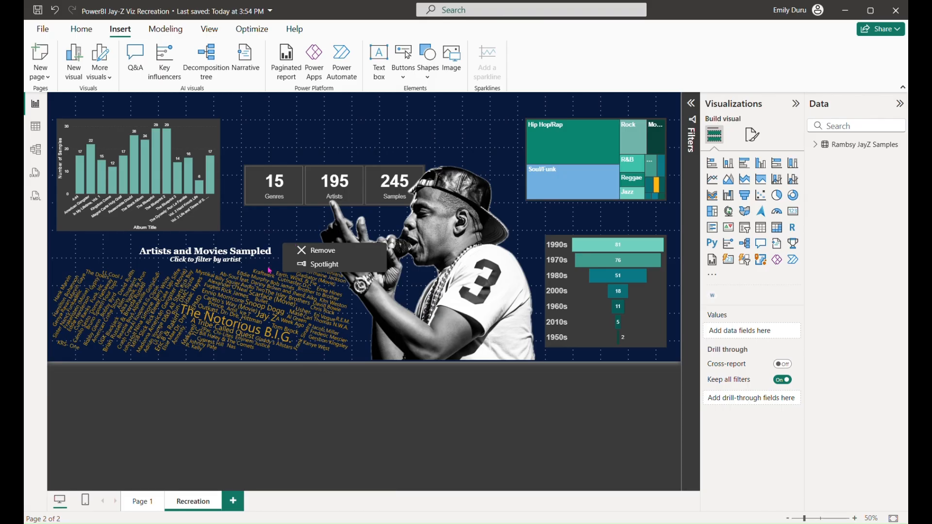
{"action": "left_click", "coordinate": [276, 253]}
{"action": "left_click", "coordinate": [320, 143]}
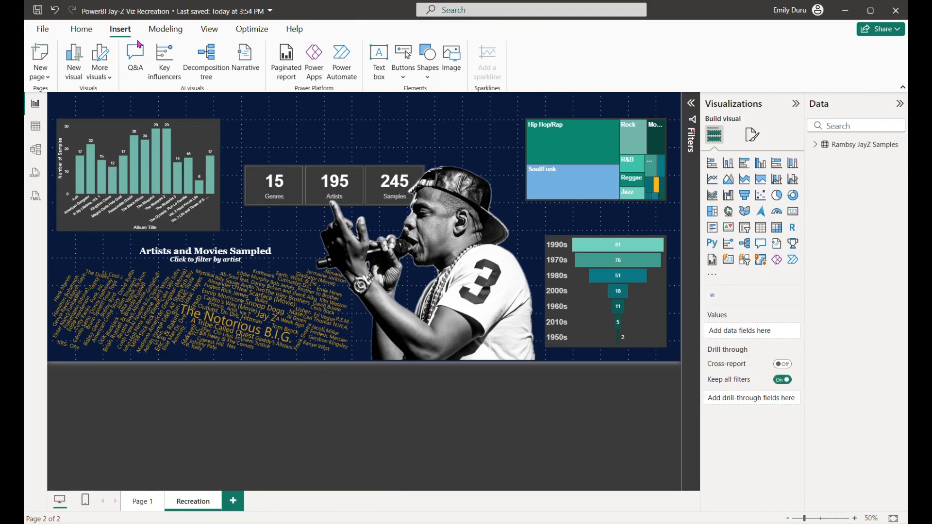
{"action": "left_click", "coordinate": [379, 58]}
{"action": "type", "text": "Artists and Movies Sampled Click to filter by artist"}
{"action": "triple_click", "coordinate": [314, 127]}
{"action": "type", "text": "Genres Samples"}
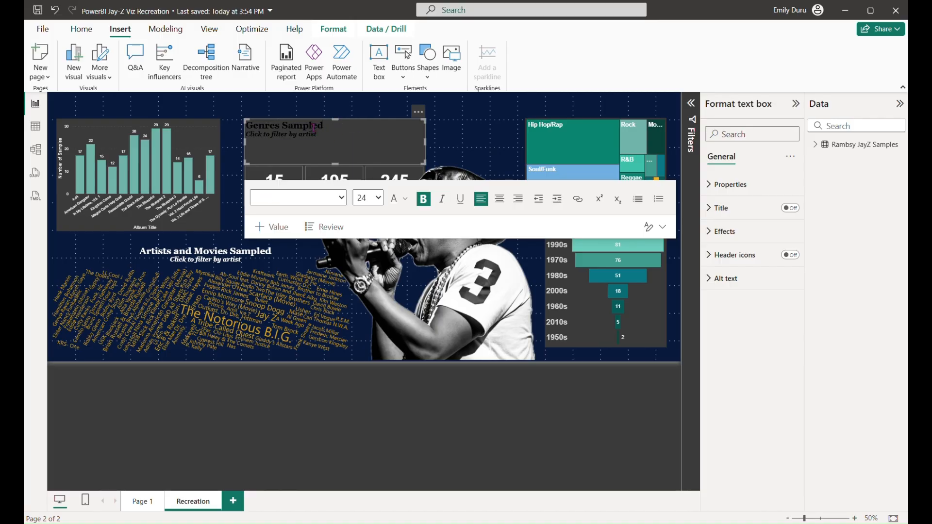
Center the "Genres Sampled" text, turn off its box's background and shrink the box to fit the text.
{"action": "key", "text": "ctrl+a"}
{"action": "left_click", "coordinate": [499, 199]}
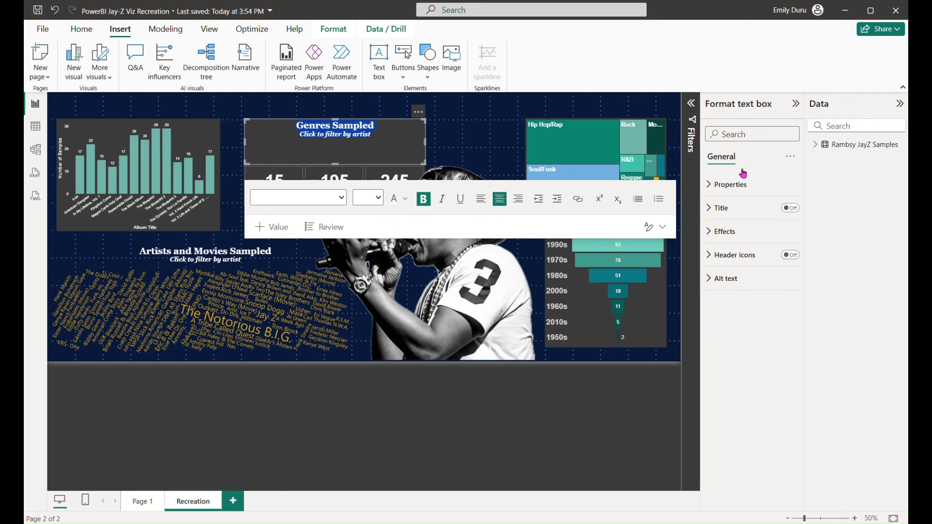
{"action": "left_click", "coordinate": [722, 232]}
{"action": "left_click", "coordinate": [786, 259]}
{"action": "left_click", "coordinate": [342, 151]}
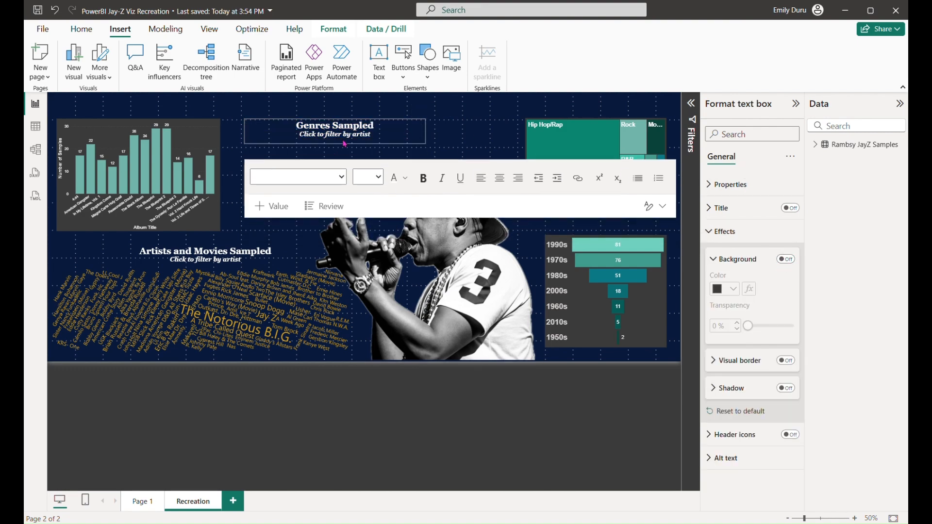
{"action": "left_click_drag", "start_coordinate": [424, 131], "coordinate": [349, 132]}
{"action": "left_click", "coordinate": [296, 122]}
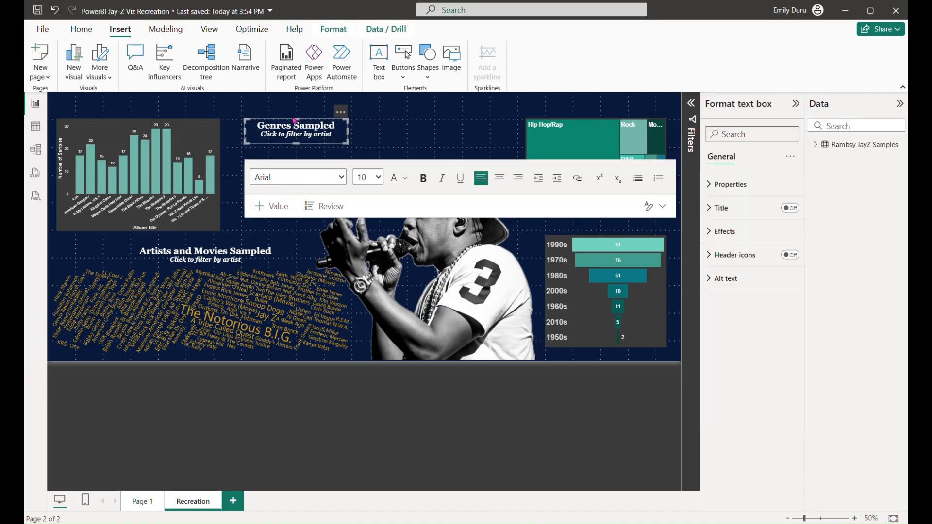
Change the genre heading's title to "Sampled Genres".
{"action": "left_click", "coordinate": [291, 120]}
{"action": "double_click", "coordinate": [283, 126]}
{"action": "key", "text": "BackSpace"}
{"action": "left_click", "coordinate": [316, 125]}
{"action": "type", "text": "Genres"}
{"action": "left_click", "coordinate": [406, 141]}
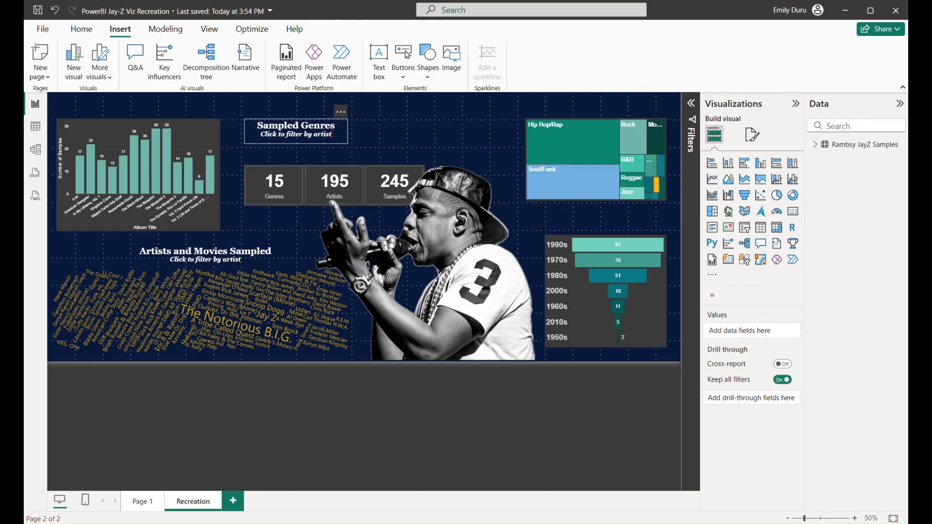
Place the "Sampled Genres" heading above the treemap and shift the treemap and funnel chart slightly down.
{"action": "left_click_drag", "start_coordinate": [343, 113], "coordinate": [644, 92]}
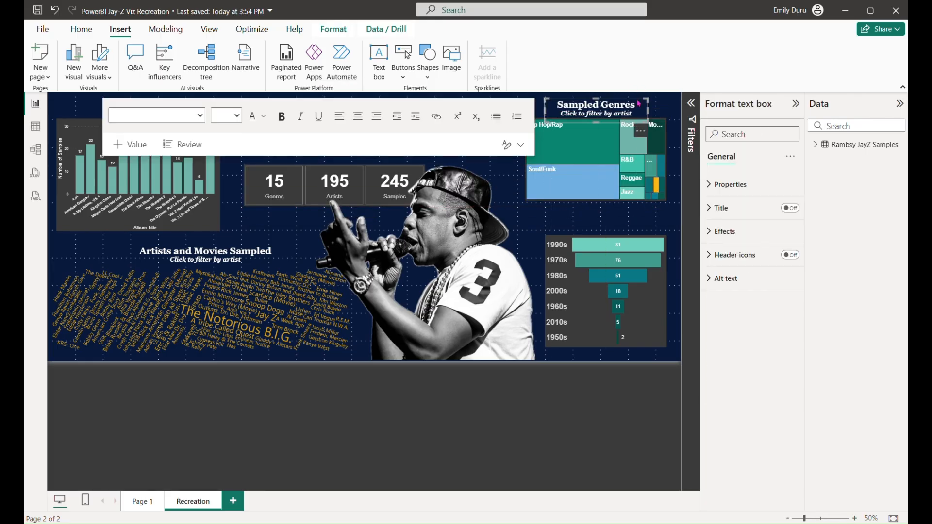
{"action": "left_click_drag", "start_coordinate": [602, 138], "coordinate": [607, 144]}
{"action": "left_click", "coordinate": [406, 136]}
{"action": "left_click", "coordinate": [593, 184]}
{"action": "left_click", "coordinate": [500, 121]}
{"action": "left_click_drag", "start_coordinate": [603, 344], "coordinate": [603, 347]}
{"action": "left_click", "coordinate": [490, 140]}
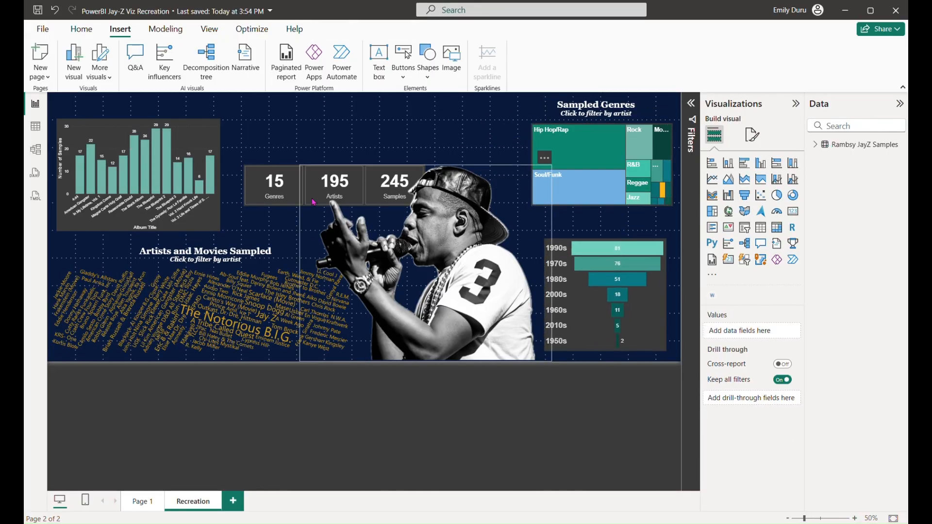
Create a matching heading that reads "Samples by Decade" with "Click to filter by decade" below it.
{"action": "left_click", "coordinate": [255, 251]}
{"action": "left_click", "coordinate": [345, 117]}
{"action": "key", "text": "ctrl+v"}
{"action": "triple_click", "coordinate": [265, 252]}
{"action": "left_click_drag", "start_coordinate": [291, 244], "coordinate": [431, 115]}
{"action": "triple_click", "coordinate": [390, 125]}
{"action": "type", "text": "Samples by Decade"}
{"action": "double_click", "coordinate": [374, 134]}
{"action": "type", "text": "decade"}
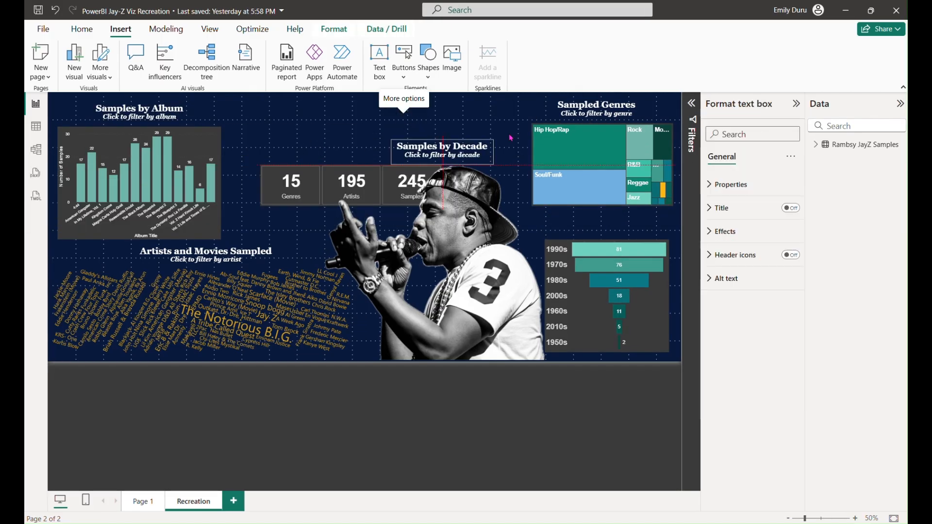
Place the "Samples by Decade" heading above the funnel chart and center the "Sampled Genres" heading over the treemap.
{"action": "left_click_drag", "start_coordinate": [491, 137], "coordinate": [655, 211]}
{"action": "left_click", "coordinate": [603, 114]}
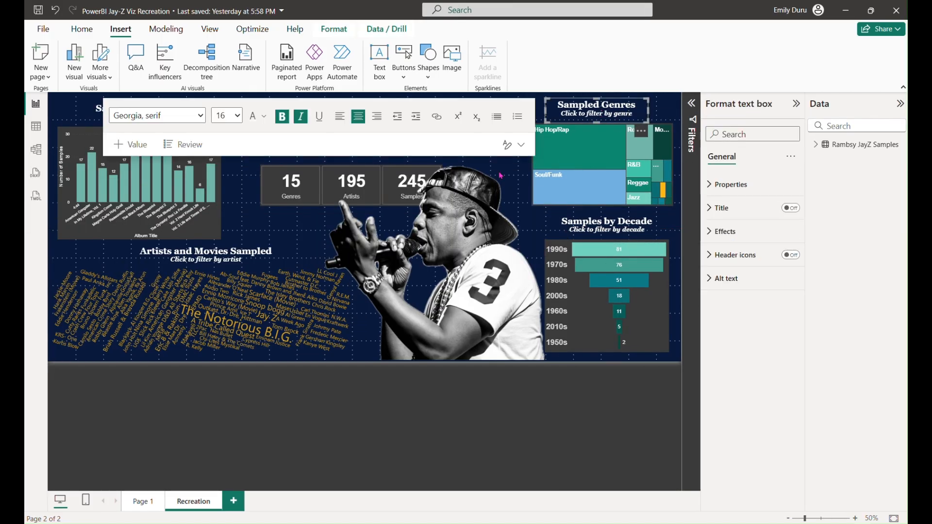
{"action": "left_click", "coordinate": [394, 132]}
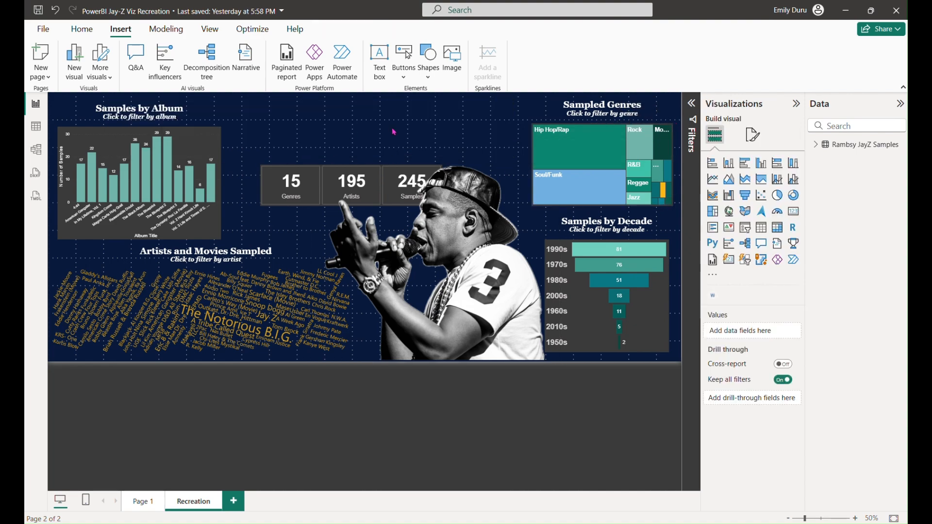
Add a text box with the pasted "Jay-Z Sampling History" title and intro paragraph, enlarged to show all its text.
{"action": "left_click", "coordinate": [379, 62]}
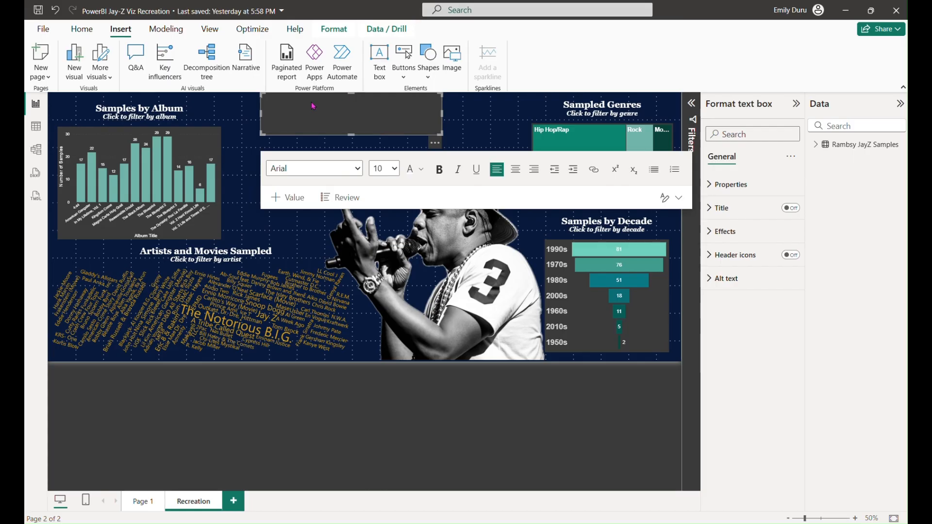
{"action": "key", "text": "ctrl+v"}
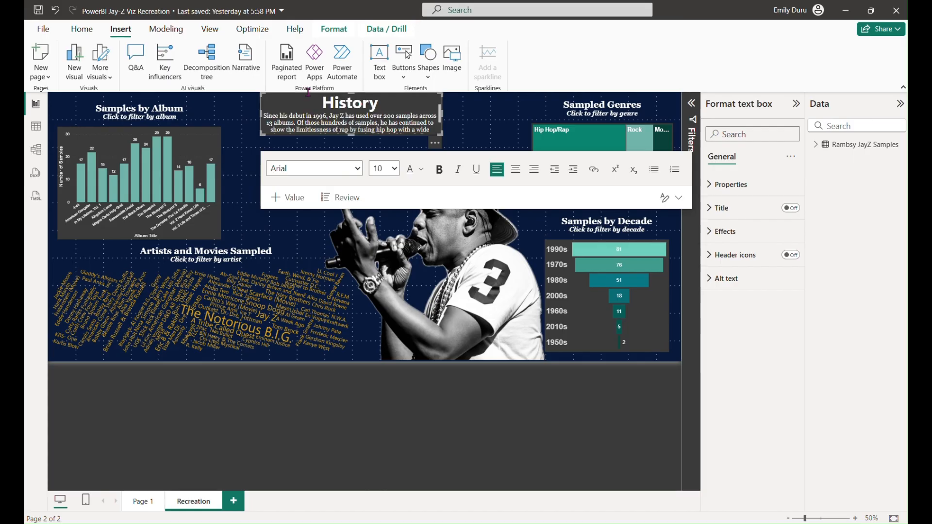
{"action": "left_click_drag", "start_coordinate": [439, 131], "coordinate": [522, 158]}
{"action": "left_click", "coordinate": [544, 102]}
{"action": "left_click", "coordinate": [437, 127]}
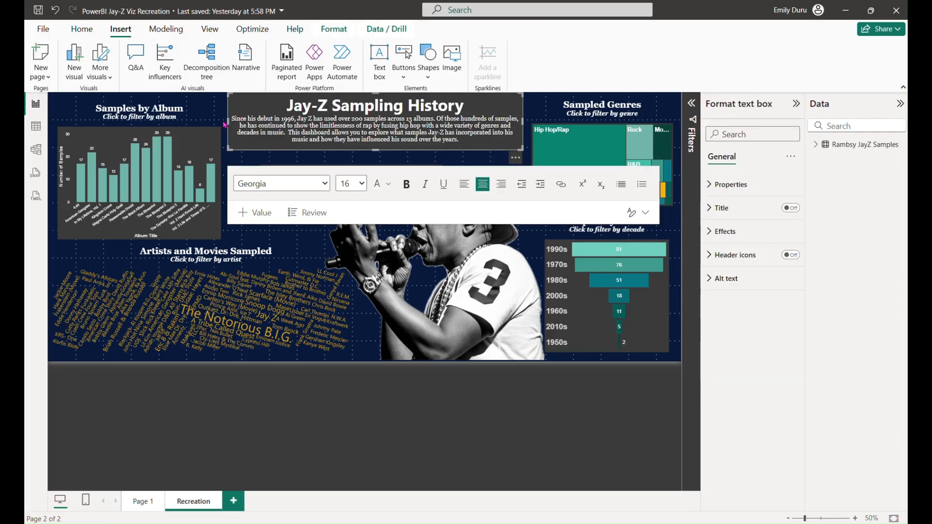
Narrow the "Jay-Z Sampling History" text box slightly and position it just above the card.
{"action": "left_click_drag", "start_coordinate": [227, 122], "coordinate": [240, 122]}
{"action": "mouse_move", "coordinate": [510, 161]}
{"action": "left_mouse_down"}
{"action": "mouse_move", "coordinate": [499, 159]}
{"action": "mouse_move", "coordinate": [510, 157]}
{"action": "left_mouse_up"}
{"action": "left_click", "coordinate": [499, 159]}
{"action": "left_click", "coordinate": [530, 105]}
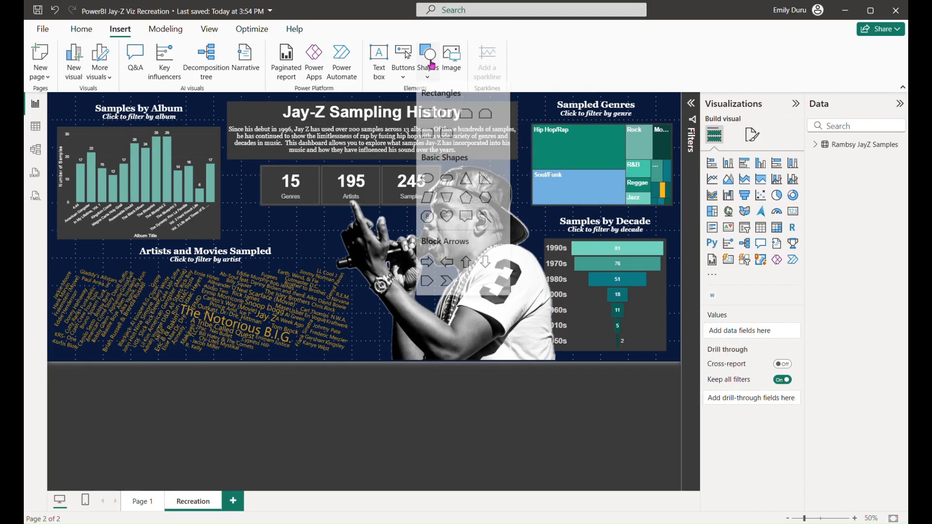
Insert a rectangle shape and move it from the column chart onto the card's Artists value.
{"action": "left_click", "coordinate": [427, 58]}
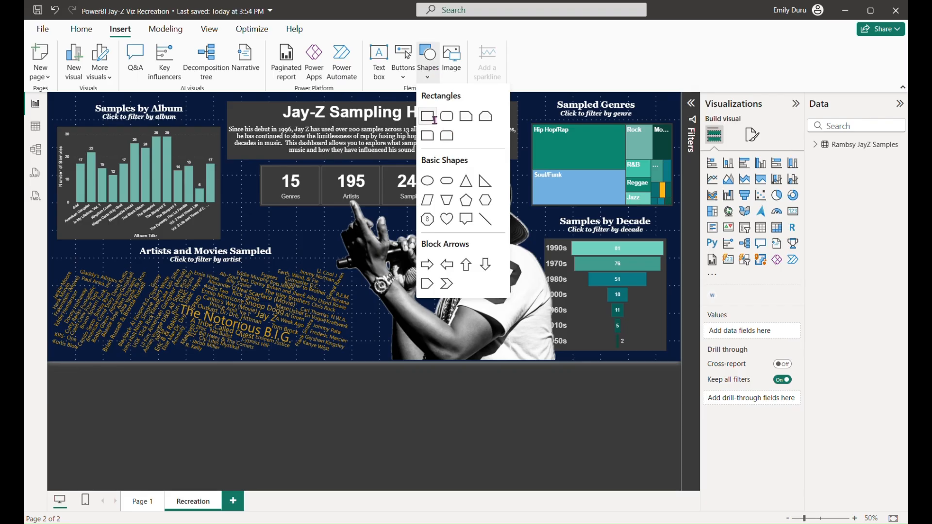
{"action": "left_click", "coordinate": [434, 117]}
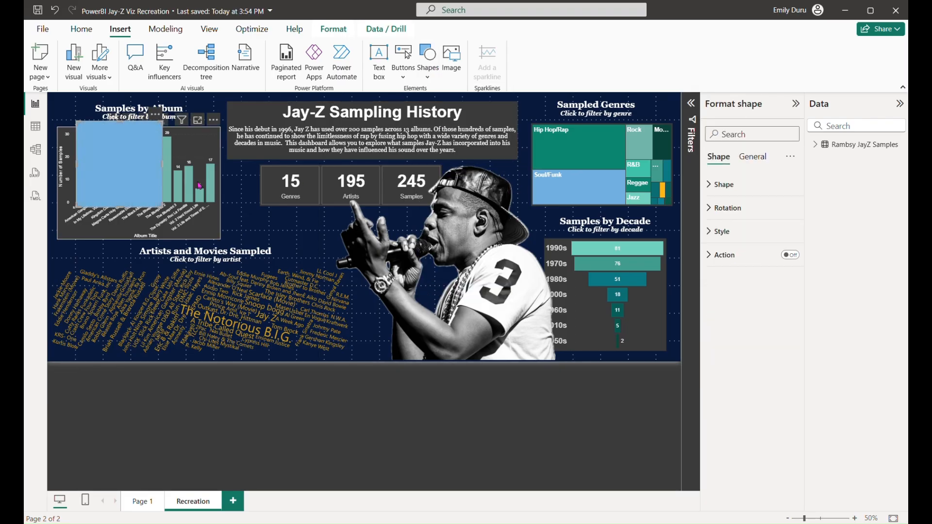
{"action": "left_click_drag", "start_coordinate": [120, 168], "coordinate": [339, 230]}
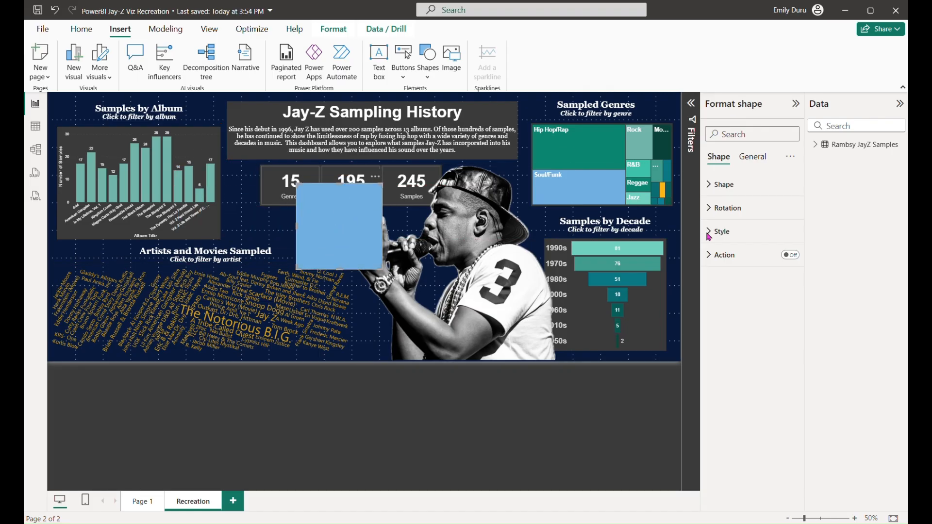
Fill the rectangle with the gold color.
{"action": "left_click", "coordinate": [738, 228]}
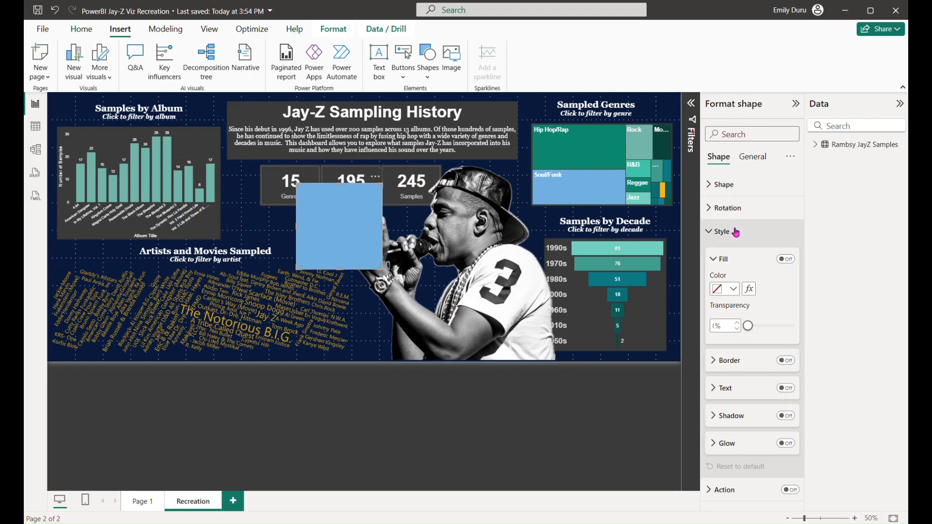
{"action": "left_click", "coordinate": [733, 290]}
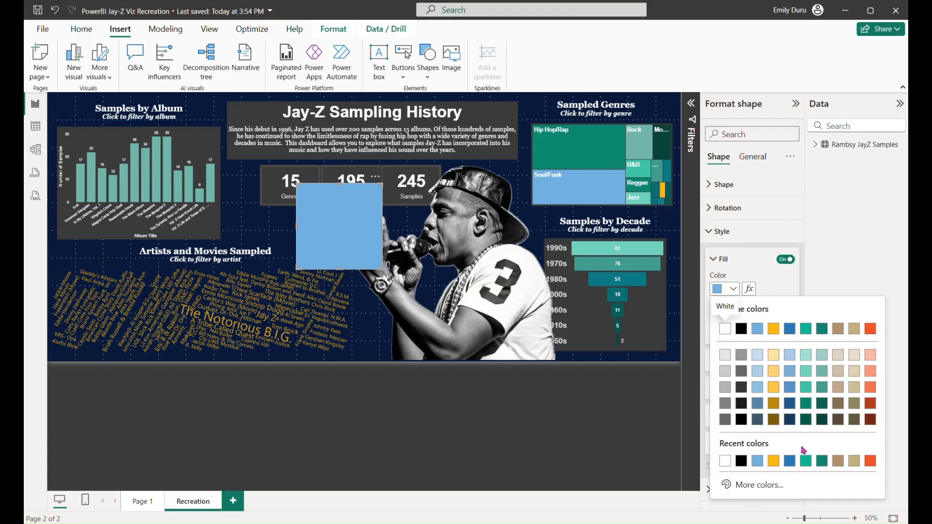
{"action": "left_click", "coordinate": [776, 463]}
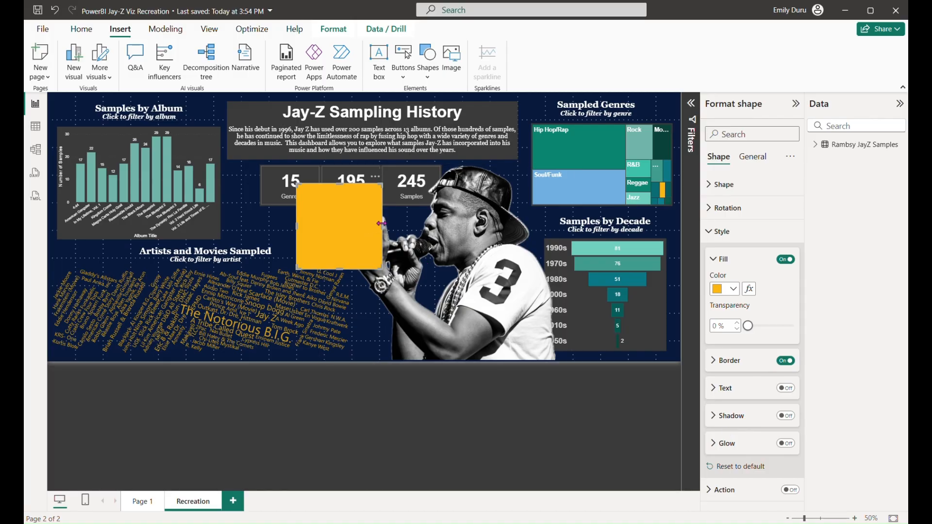
Stretch the gold rectangle to the full width of the card and reduce its height to a thin bar.
{"action": "left_click_drag", "start_coordinate": [382, 226], "coordinate": [442, 236]}
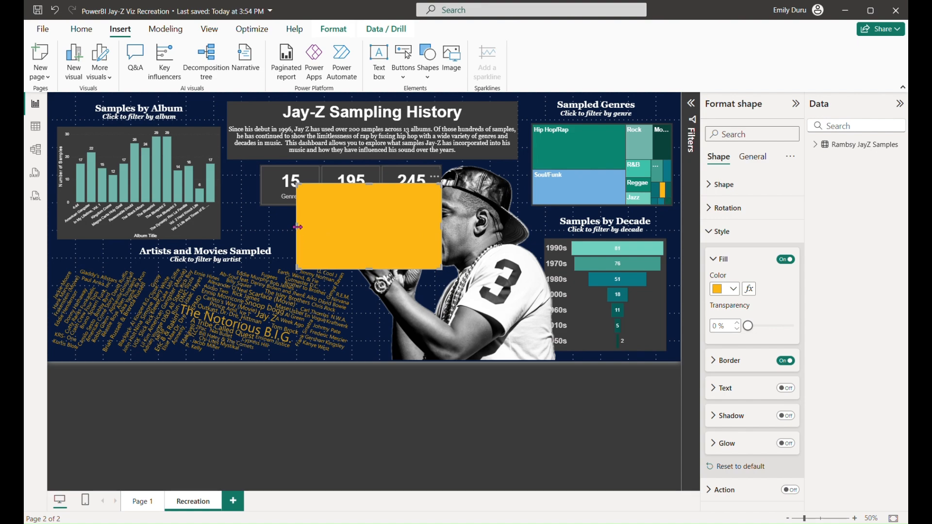
{"action": "left_click_drag", "start_coordinate": [295, 231], "coordinate": [260, 230]}
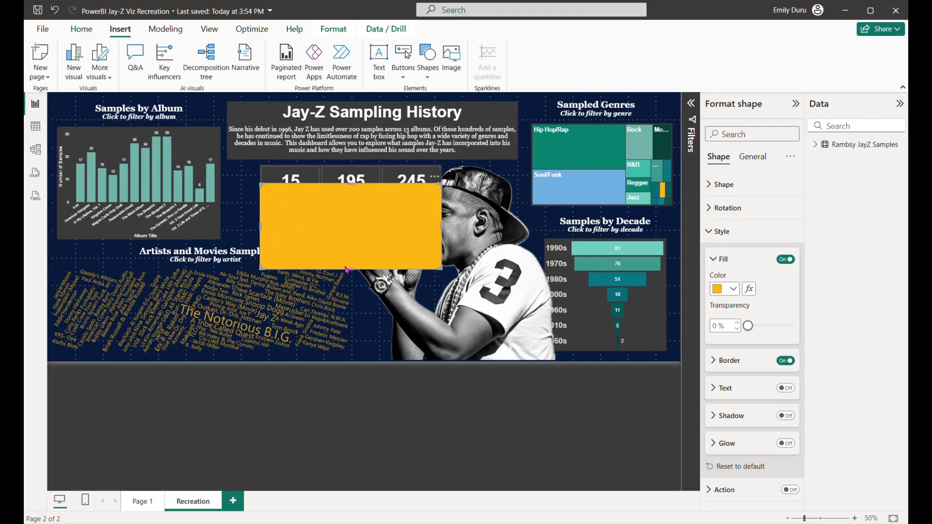
{"action": "left_click_drag", "start_coordinate": [350, 264], "coordinate": [351, 208]}
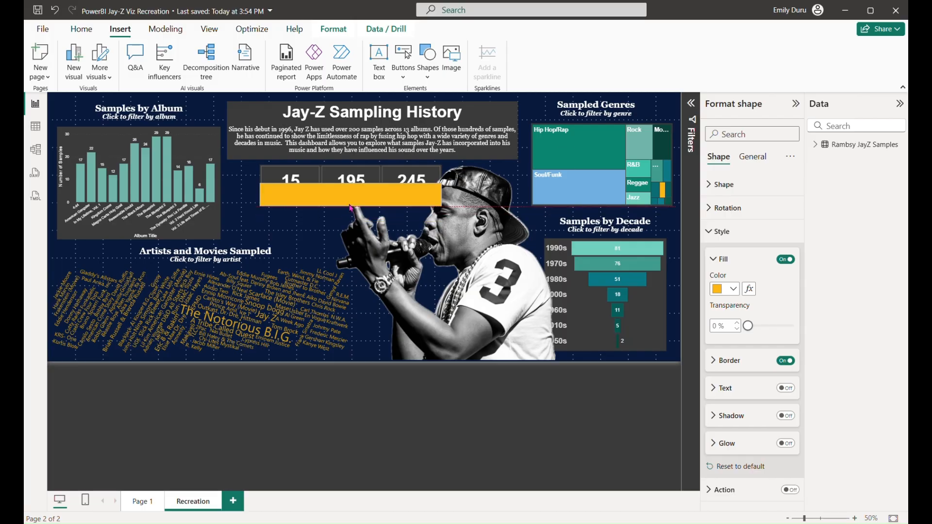
{"action": "left_click_drag", "start_coordinate": [350, 208], "coordinate": [349, 210]}
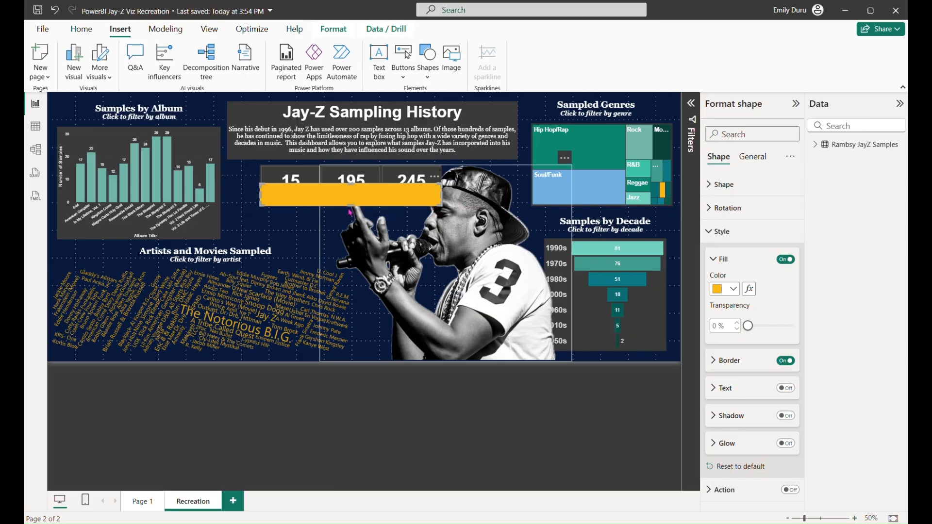
Send the gold bar to the back and position it so only a thin strip shows beneath the card.
{"action": "mouse_move", "coordinate": [293, 202]}
{"action": "left_mouse_down"}
{"action": "mouse_move", "coordinate": [295, 225]}
{"action": "mouse_move", "coordinate": [294, 208]}
{"action": "left_mouse_up"}
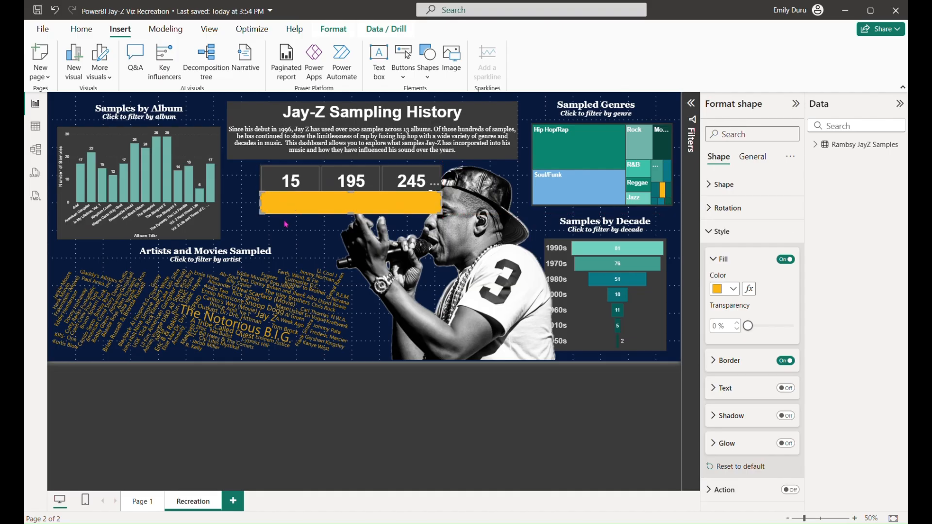
{"action": "left_click", "coordinate": [286, 224]}
{"action": "left_click", "coordinate": [294, 210]}
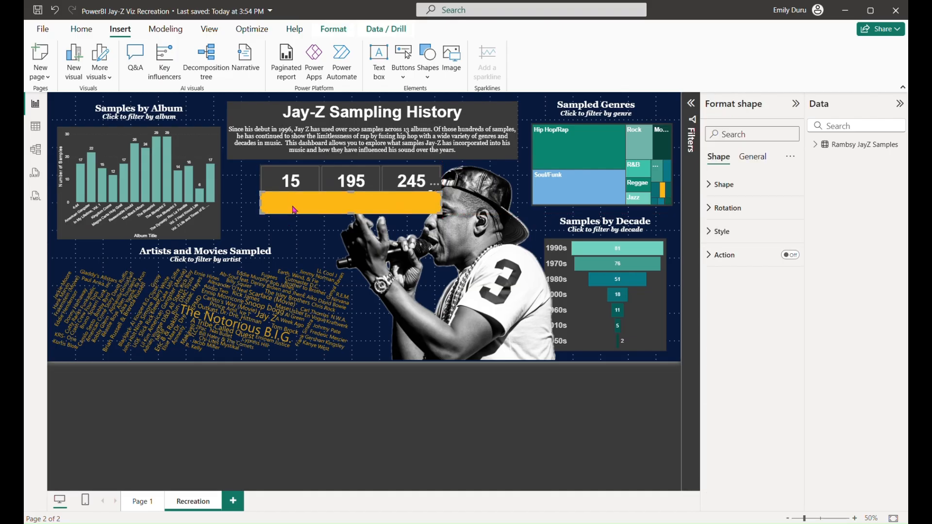
{"action": "left_click", "coordinate": [335, 30]}
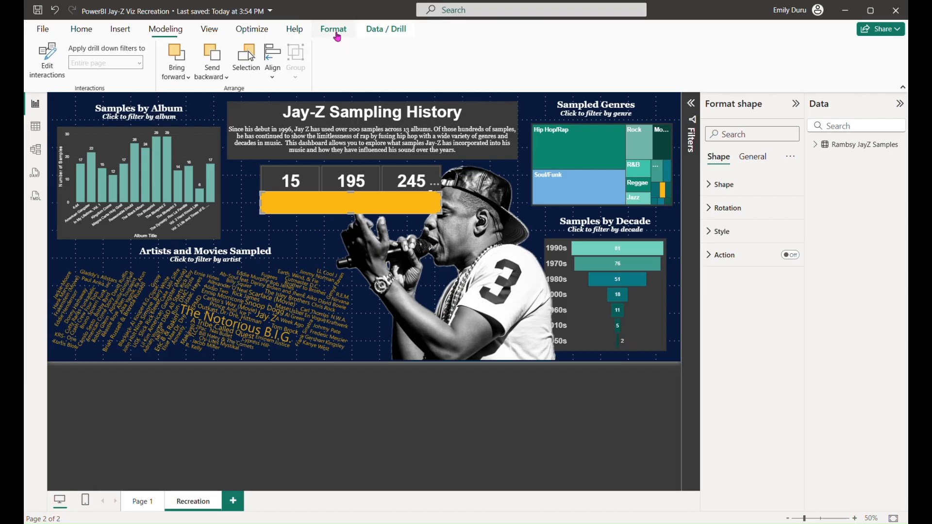
{"action": "left_click", "coordinate": [213, 79]}
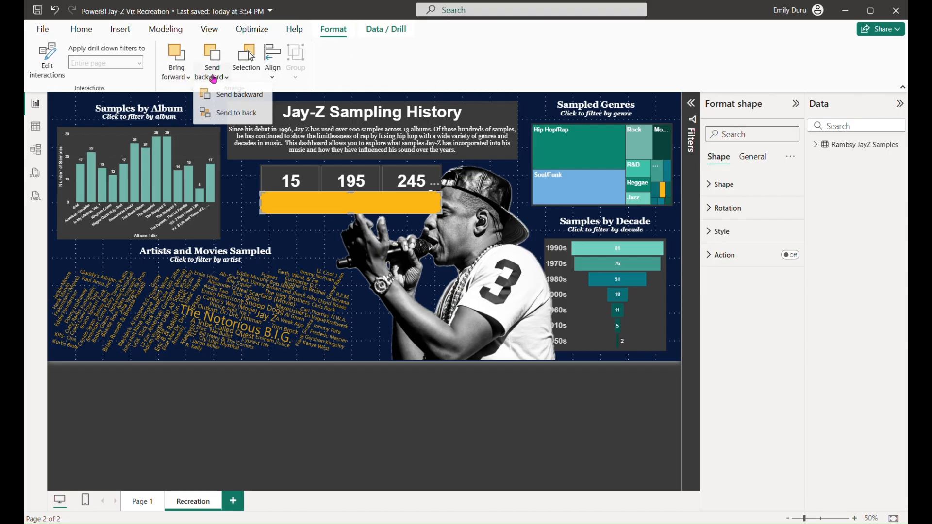
{"action": "left_click", "coordinate": [246, 113]}
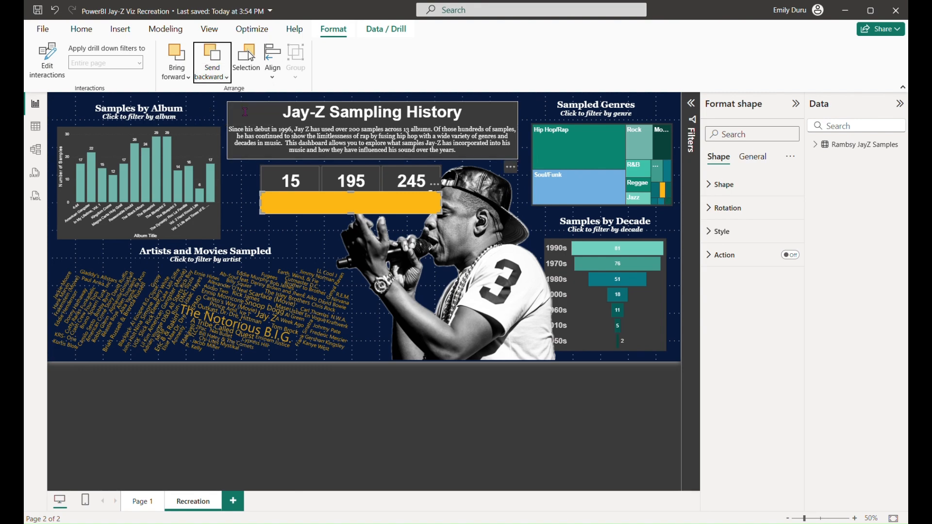
{"action": "left_click", "coordinate": [315, 242]}
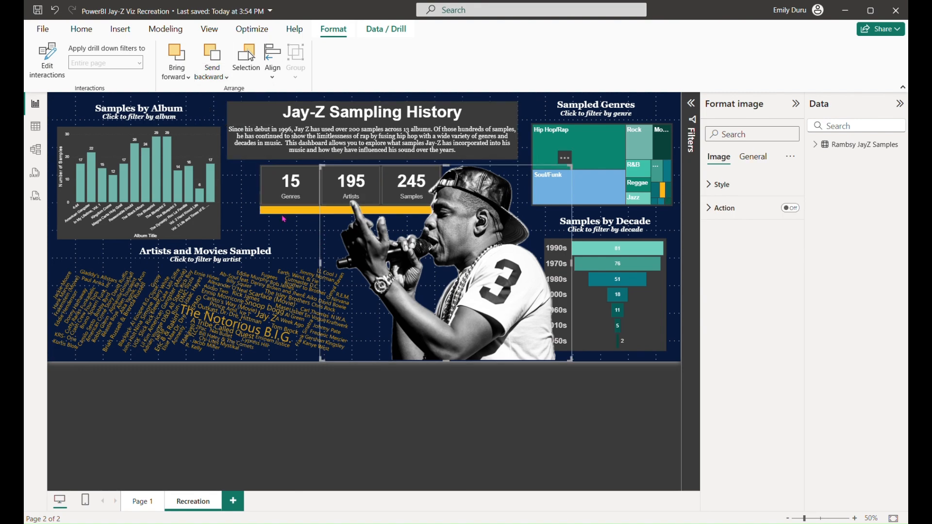
{"action": "left_click_drag", "start_coordinate": [295, 212], "coordinate": [294, 210]}
{"action": "left_click", "coordinate": [284, 241]}
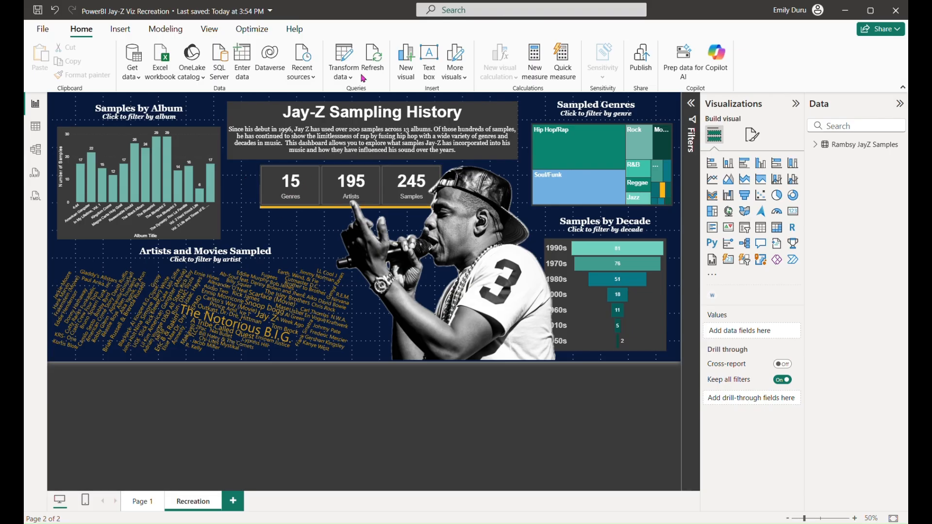
Duplicate the gold bar, move the copy to the lower edge of the title text box and stretch it to that width.
{"action": "left_click", "coordinate": [307, 208]}
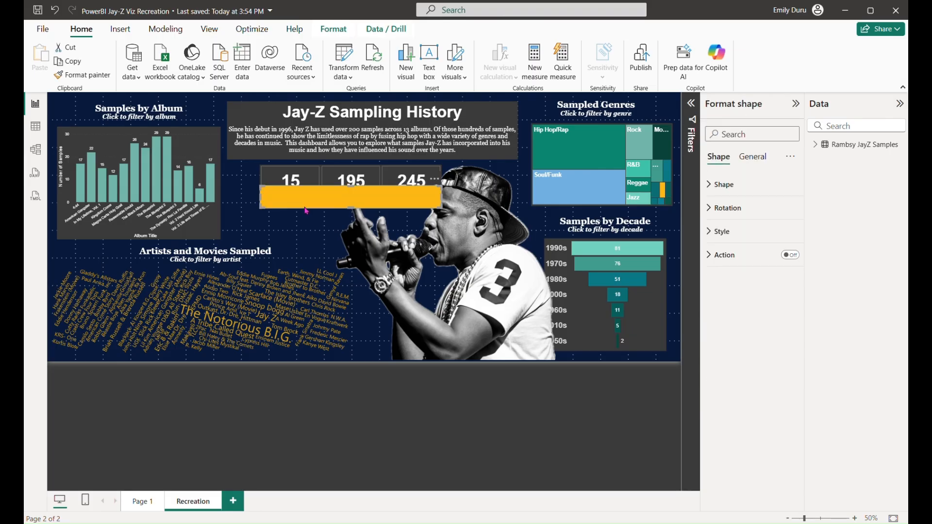
{"action": "key", "text": "ctrl+c"}
{"action": "left_click", "coordinate": [246, 236]}
{"action": "left_click", "coordinate": [311, 209]}
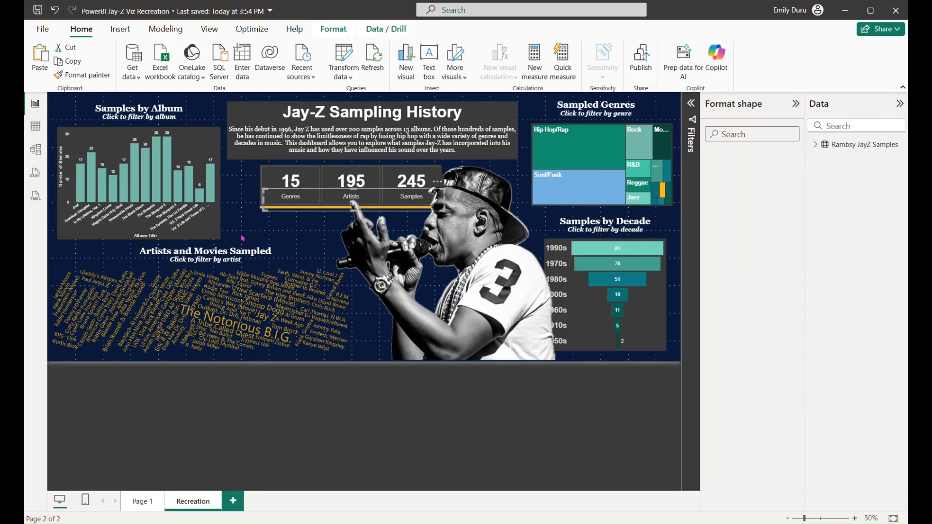
{"action": "left_click_drag", "start_coordinate": [323, 207], "coordinate": [288, 161]}
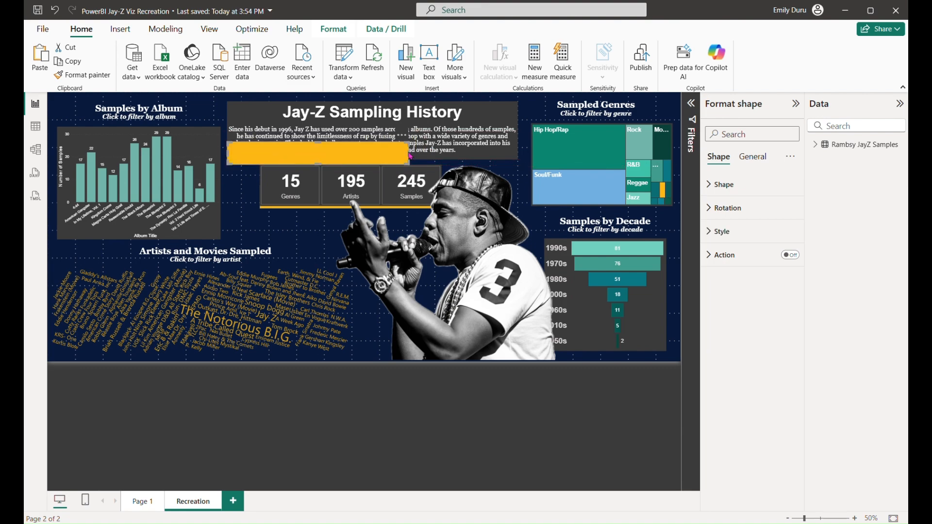
{"action": "left_click_drag", "start_coordinate": [408, 157], "coordinate": [519, 163]}
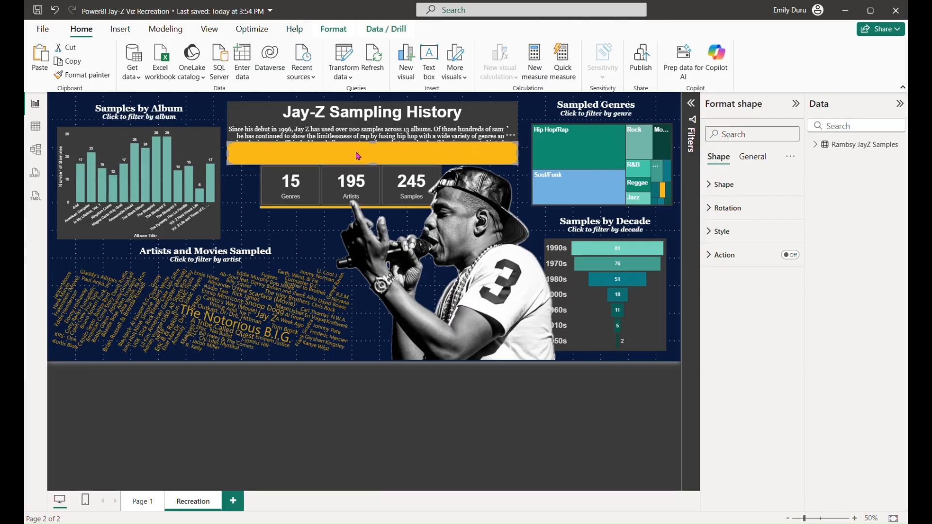
Send the copied gold bar to the back, behind the title text box.
{"action": "left_click", "coordinate": [259, 218]}
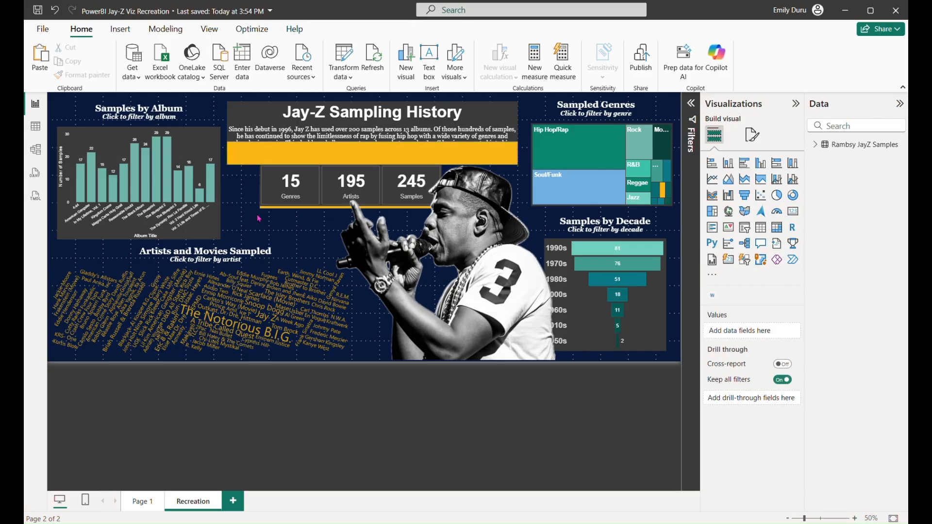
{"action": "left_click", "coordinate": [283, 153]}
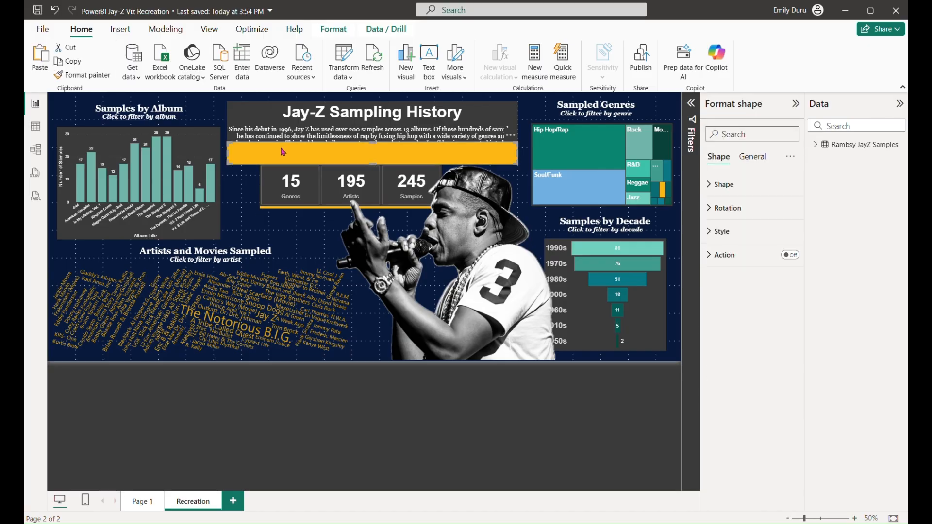
{"action": "left_click", "coordinate": [330, 28]}
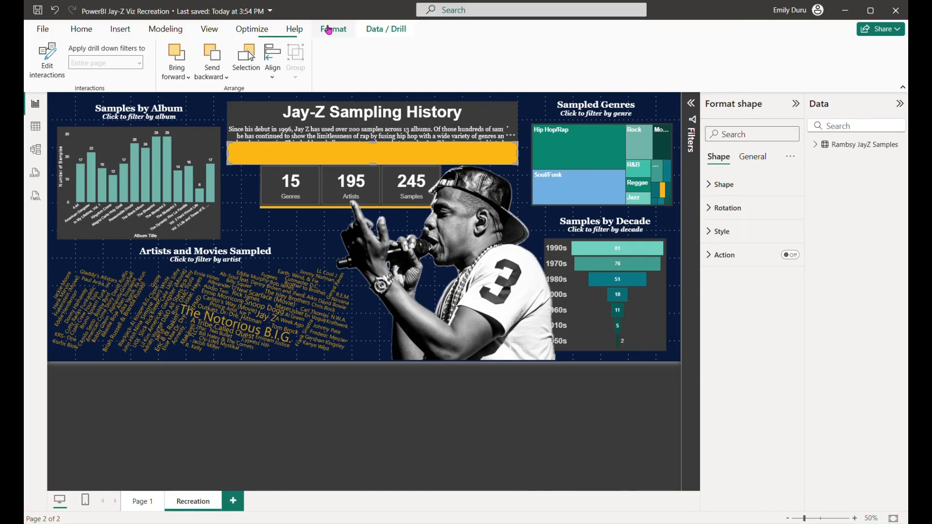
{"action": "left_click", "coordinate": [204, 81]}
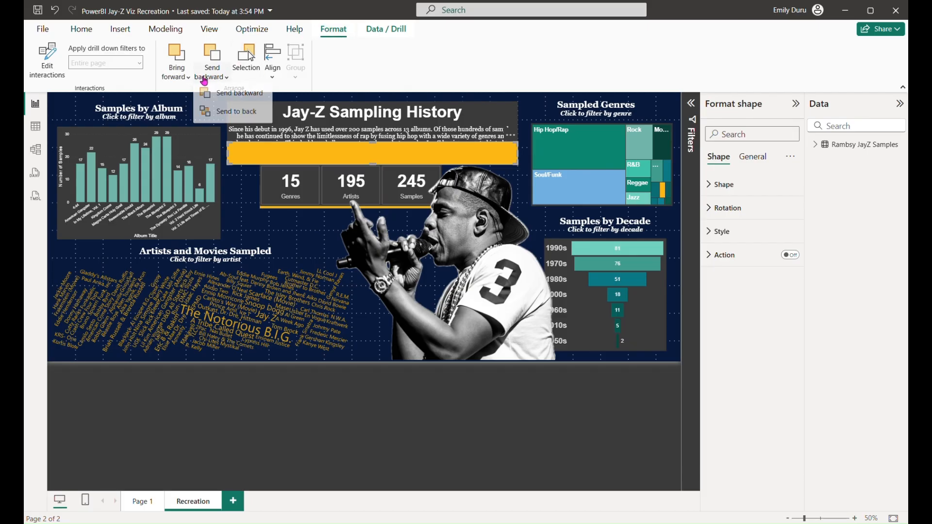
{"action": "left_click", "coordinate": [237, 119]}
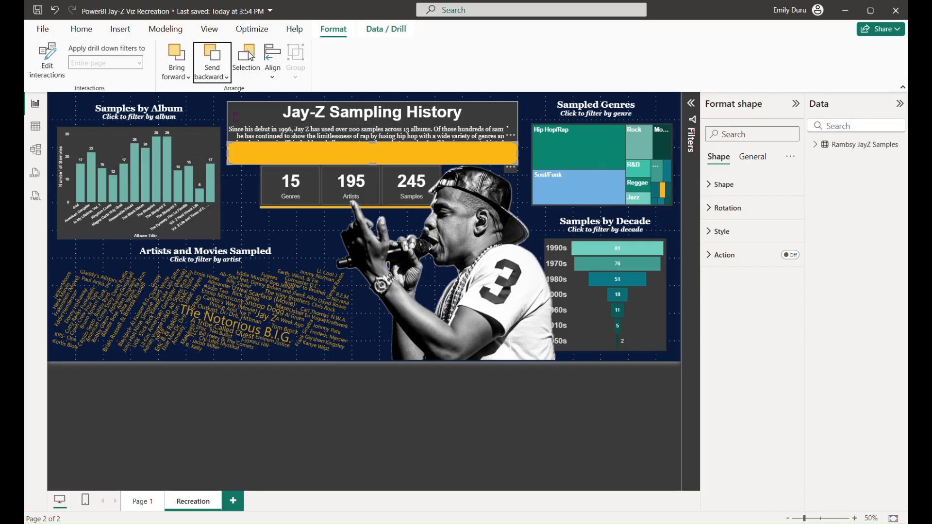
{"action": "left_click", "coordinate": [241, 218]}
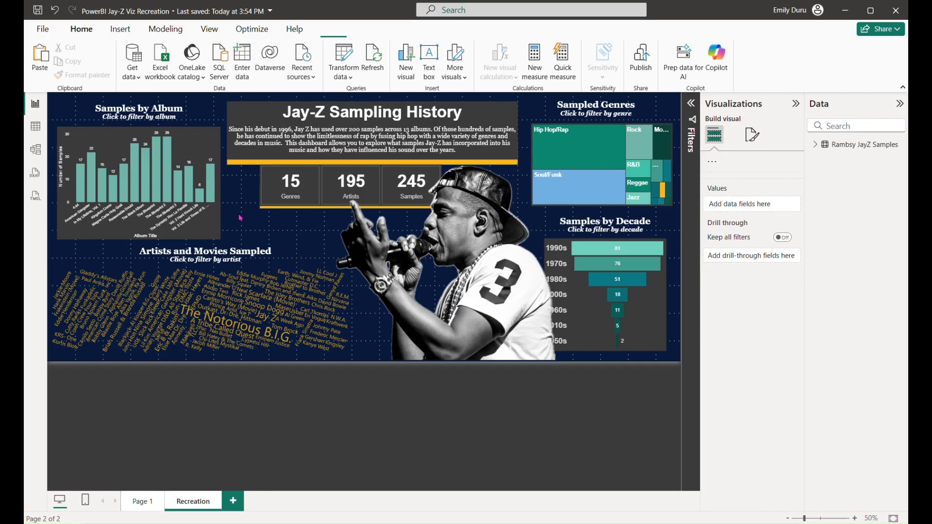
Raise the "Jay-Z Sampling History" text box to the page's upper edge with its gold bar as a thin strip beneath.
{"action": "left_click", "coordinate": [374, 161]}
{"action": "left_click", "coordinate": [306, 262]}
{"action": "key", "text": "ctrl+z"}
{"action": "left_click_drag", "start_coordinate": [374, 161], "coordinate": [375, 160]}
{"action": "left_click", "coordinate": [301, 238]}
{"action": "left_click", "coordinate": [435, 165]}
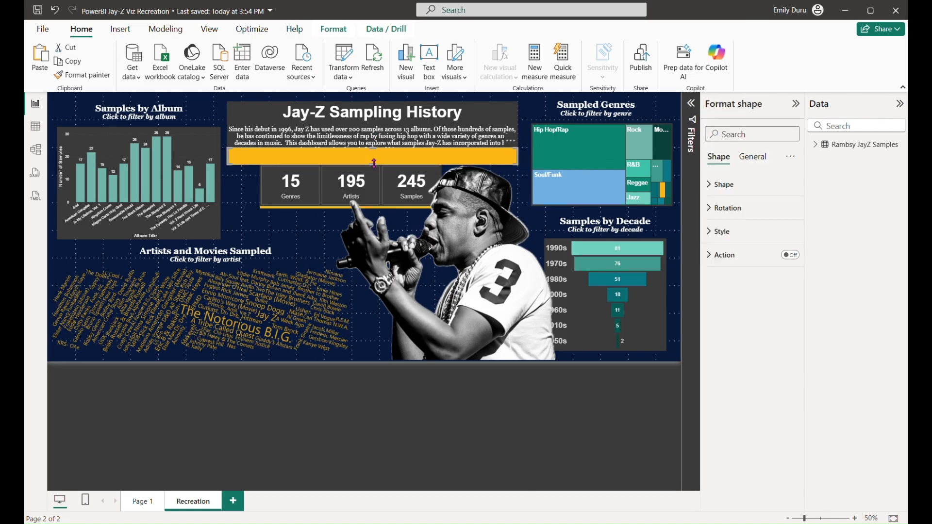
{"action": "left_click", "coordinate": [555, 133]}
{"action": "left_click", "coordinate": [373, 162]}
{"action": "left_click_drag", "start_coordinate": [373, 160], "coordinate": [373, 148]}
{"action": "left_click", "coordinate": [372, 113]}
{"action": "left_click_drag", "start_coordinate": [373, 102], "coordinate": [372, 94]}
{"action": "left_click", "coordinate": [373, 162]}
{"action": "left_click_drag", "start_coordinate": [374, 164], "coordinate": [373, 156]}
{"action": "left_click", "coordinate": [242, 176]}
{"action": "left_click", "coordinate": [321, 154]}
{"action": "left_click", "coordinate": [243, 169]}
{"action": "left_click", "coordinate": [273, 208]}
Paste another gold bar over the Samples by Album chart and enlarge it to nearly the chart's size, offset down and to the left.
{"action": "left_click_drag", "start_coordinate": [351, 209], "coordinate": [117, 175]}
{"action": "left_click", "coordinate": [311, 228]}
{"action": "key", "text": "ctrl+c"}
{"action": "key", "text": "ctrl+v"}
{"action": "left_click_drag", "start_coordinate": [239, 172], "coordinate": [220, 172]}
{"action": "left_click_drag", "start_coordinate": [138, 185], "coordinate": [149, 247]}
{"action": "left_click_drag", "start_coordinate": [56, 204], "coordinate": [53, 204]}
{"action": "left_click_drag", "start_coordinate": [135, 160], "coordinate": [134, 134]}
{"action": "left_click_drag", "start_coordinate": [221, 190], "coordinate": [215, 190]}
Send the large gold rectangle to the back, behind the Samples by Album chart.
{"action": "left_click", "coordinate": [237, 215]}
{"action": "left_click", "coordinate": [192, 200]}
{"action": "left_click", "coordinate": [333, 29]}
{"action": "left_click", "coordinate": [212, 74]}
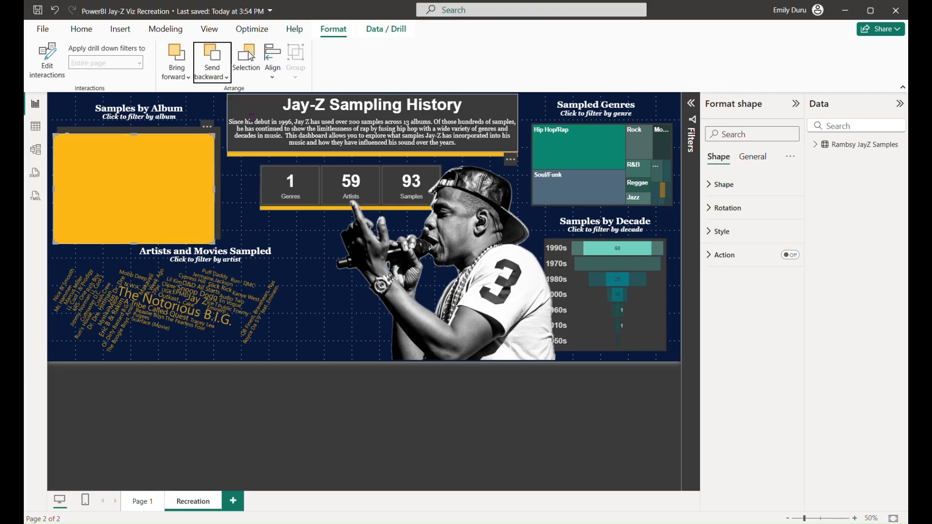
{"action": "left_click", "coordinate": [245, 114]}
{"action": "left_click", "coordinate": [241, 187]}
{"action": "left_click", "coordinate": [134, 242]}
Duplicate the large gold rectangle onto the Samples by Decade funnel and narrow it, offset down and to the right.
{"action": "key", "text": "ctrl+c"}
{"action": "key", "text": "ctrl+v"}
{"action": "left_click_drag", "start_coordinate": [147, 191], "coordinate": [605, 297]}
{"action": "left_click_drag", "start_coordinate": [516, 300], "coordinate": [555, 298]}
Send the gold rectangle to the back, behind the Samples by Decade funnel.
{"action": "left_click", "coordinate": [347, 31]}
{"action": "left_click", "coordinate": [213, 74]}
{"action": "left_click", "coordinate": [243, 114]}
{"action": "left_click", "coordinate": [306, 301]}
{"action": "left_click", "coordinate": [657, 327]}
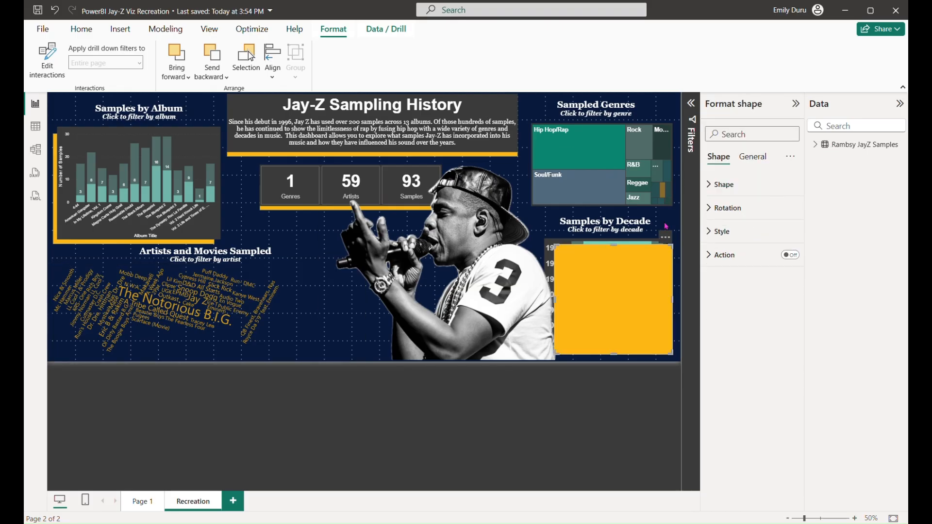
{"action": "left_click", "coordinate": [555, 248]}
{"action": "left_click", "coordinate": [658, 335]}
Widen the Samples by Decade funnel slightly and shift the Jay-Z image a little to the left, clear of the funnel.
{"action": "left_click_drag", "start_coordinate": [667, 295], "coordinate": [670, 297]}
{"action": "left_click", "coordinate": [347, 335]}
{"action": "left_click", "coordinate": [619, 250]}
{"action": "left_click_drag", "start_coordinate": [486, 277], "coordinate": [474, 277]}
{"action": "left_click", "coordinate": [315, 208]}
{"action": "left_click", "coordinate": [349, 406]}
{"action": "left_click", "coordinate": [315, 208]}
{"action": "left_click", "coordinate": [349, 405]}
Paste another gold rectangle over the Sampled Genres treemap and shrink it to about the treemap's size, offset down and to the right.
{"action": "key", "text": "ctrl+v"}
{"action": "left_click_drag", "start_coordinate": [93, 210], "coordinate": [554, 195]}
{"action": "left_click_drag", "start_coordinate": [617, 245], "coordinate": [616, 214]}
{"action": "left_click", "coordinate": [617, 215]}
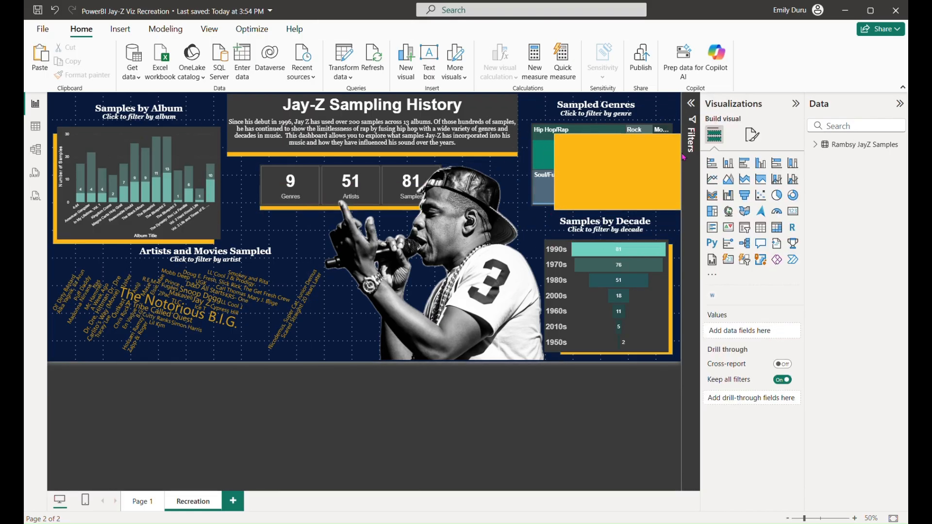
{"action": "left_click", "coordinate": [617, 175]}
{"action": "left_click", "coordinate": [333, 30]}
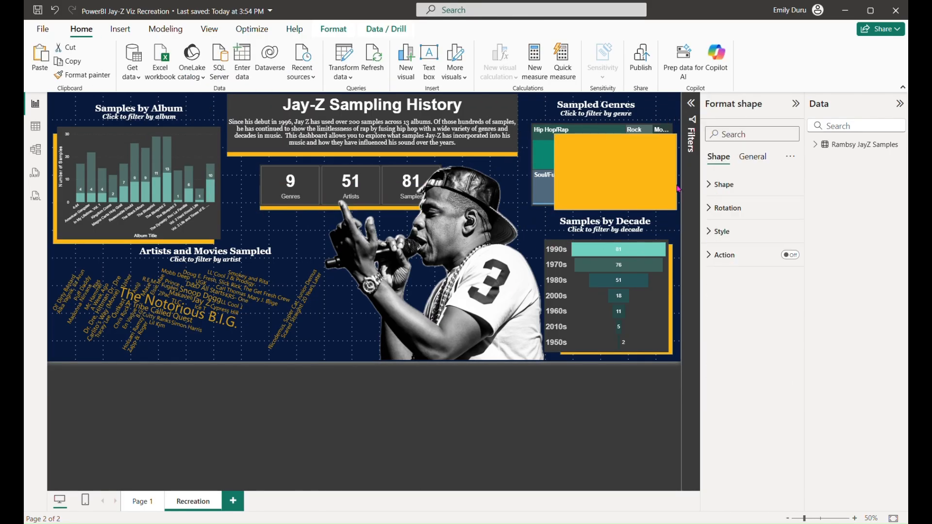
{"action": "key", "text": "Delete"}
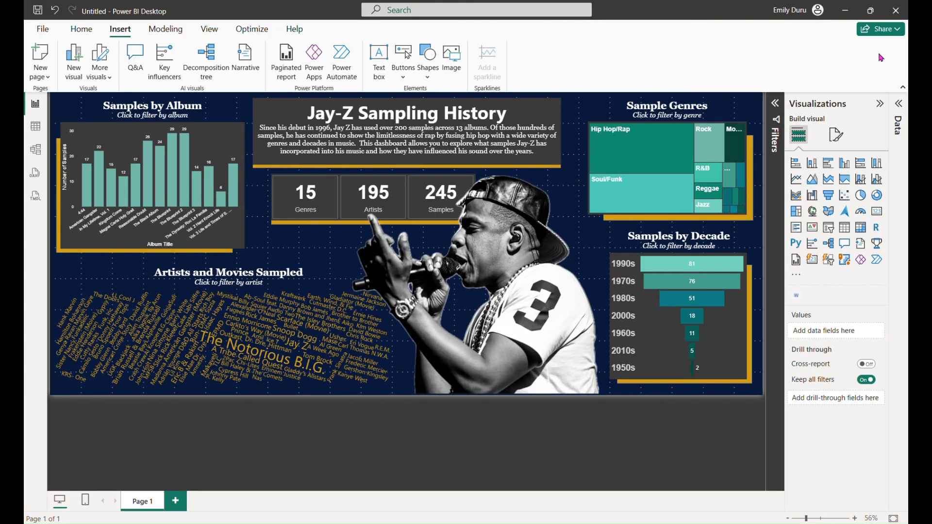
Turn off the gridlines in the finished Untitled report.
{"action": "left_click", "coordinate": [881, 28]}
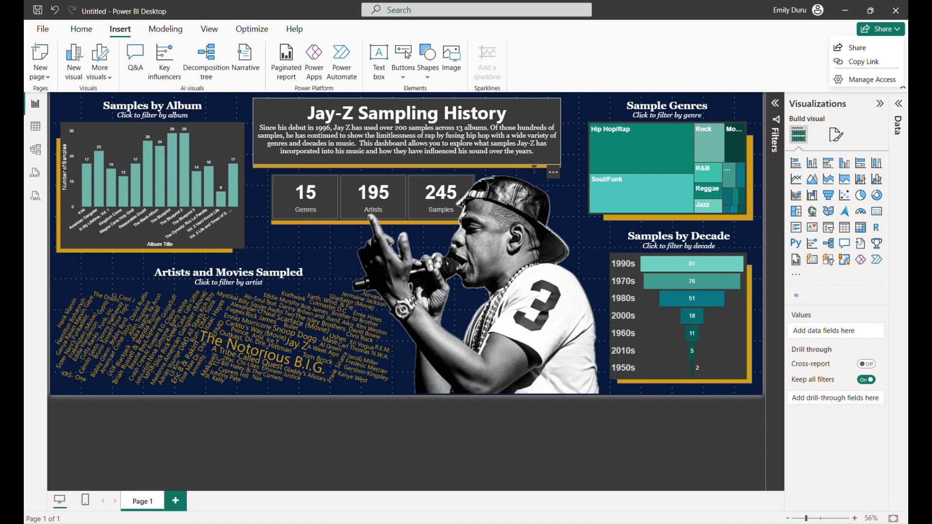
{"action": "left_click", "coordinate": [650, 56]}
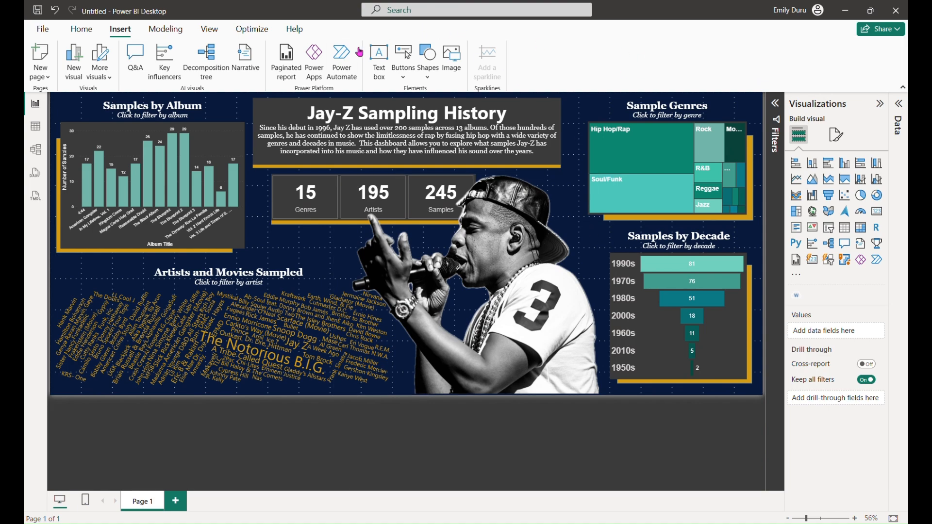
{"action": "left_click", "coordinate": [210, 30]}
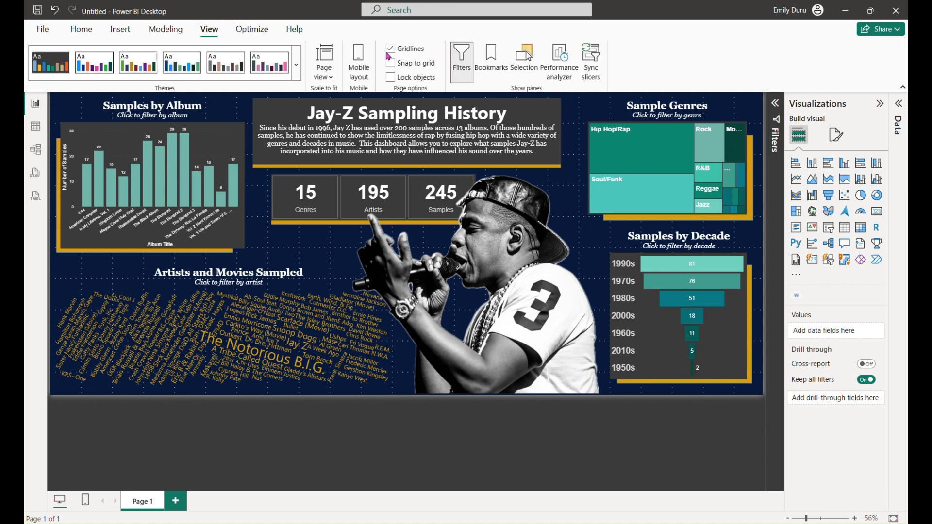
{"action": "left_click", "coordinate": [390, 48]}
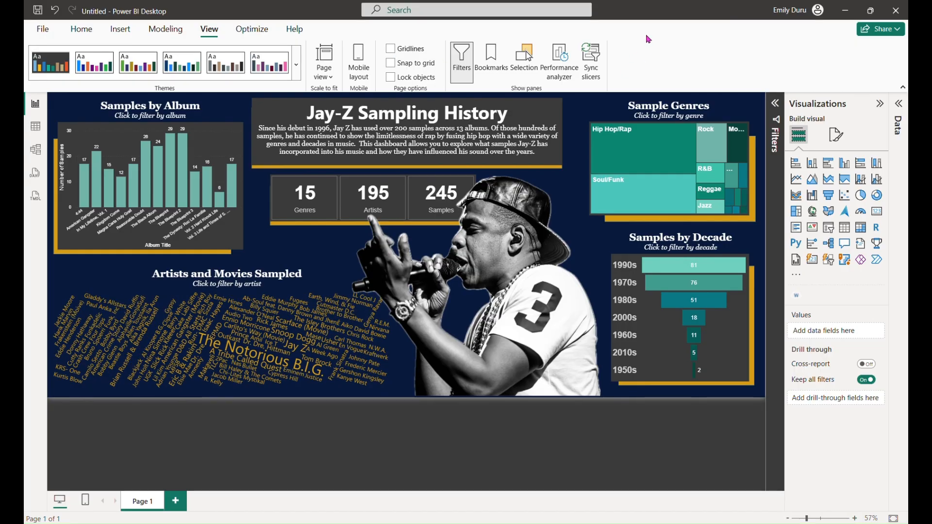